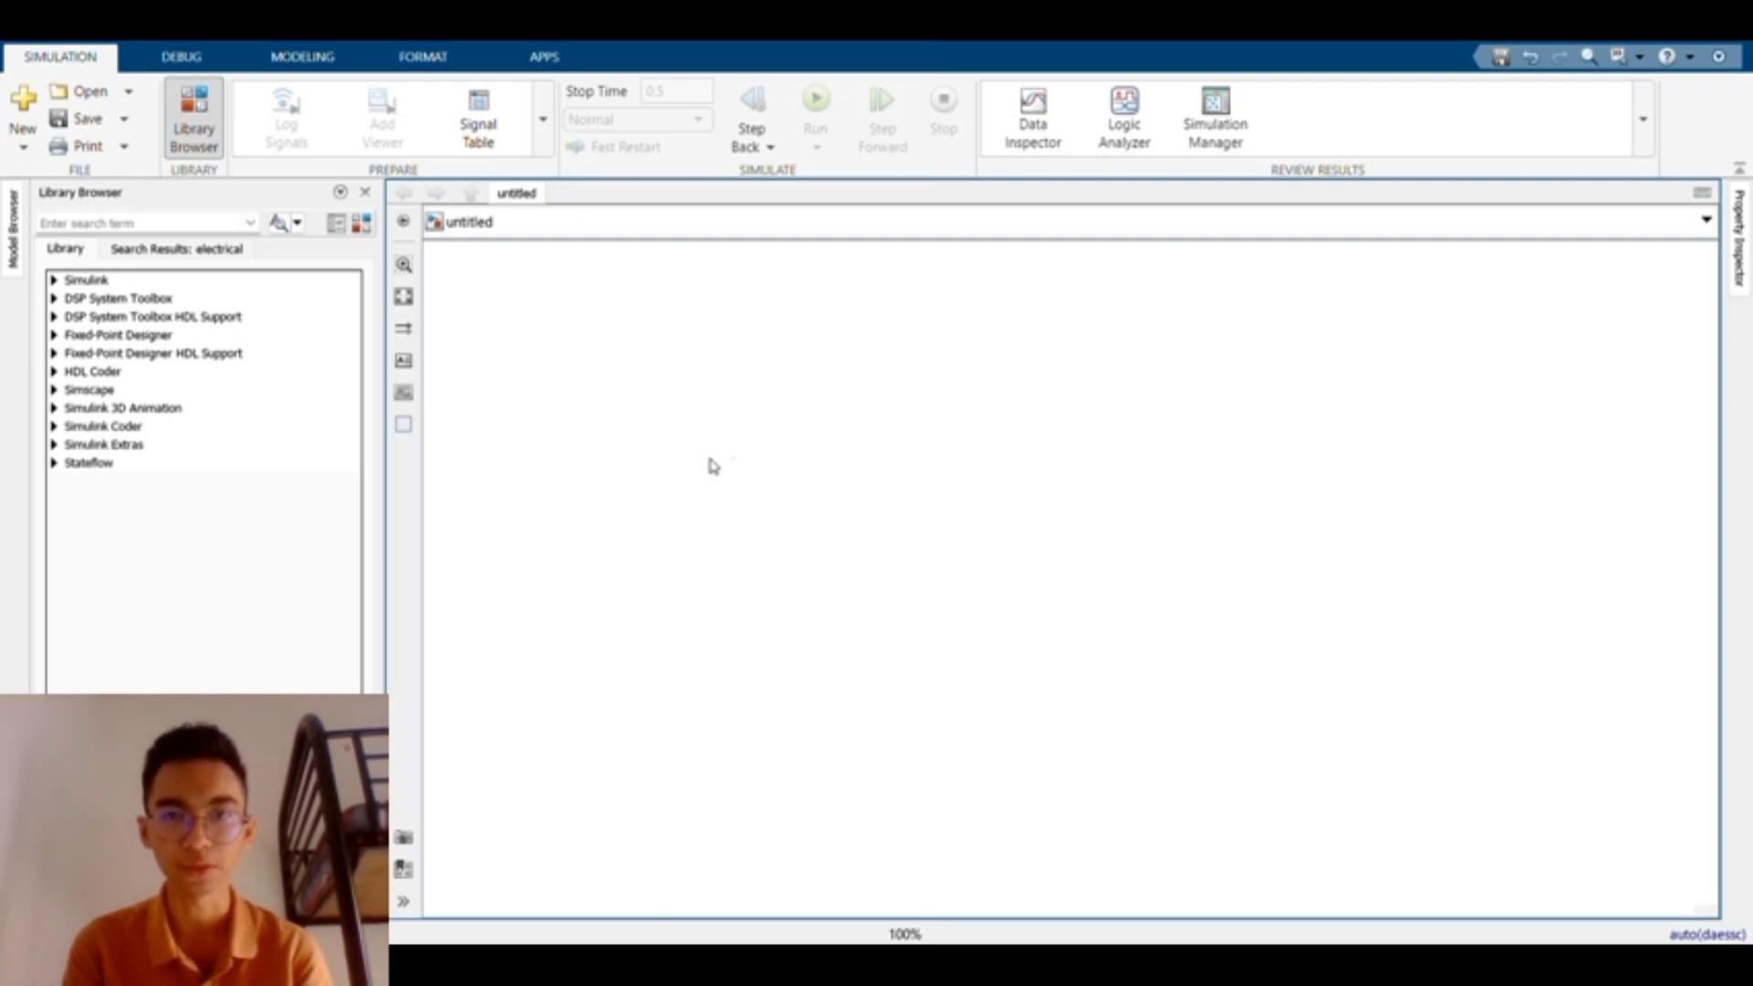
Find and place an AC Voltage Source and a Resistor on the canvas.
click(160, 223)
text(ac)
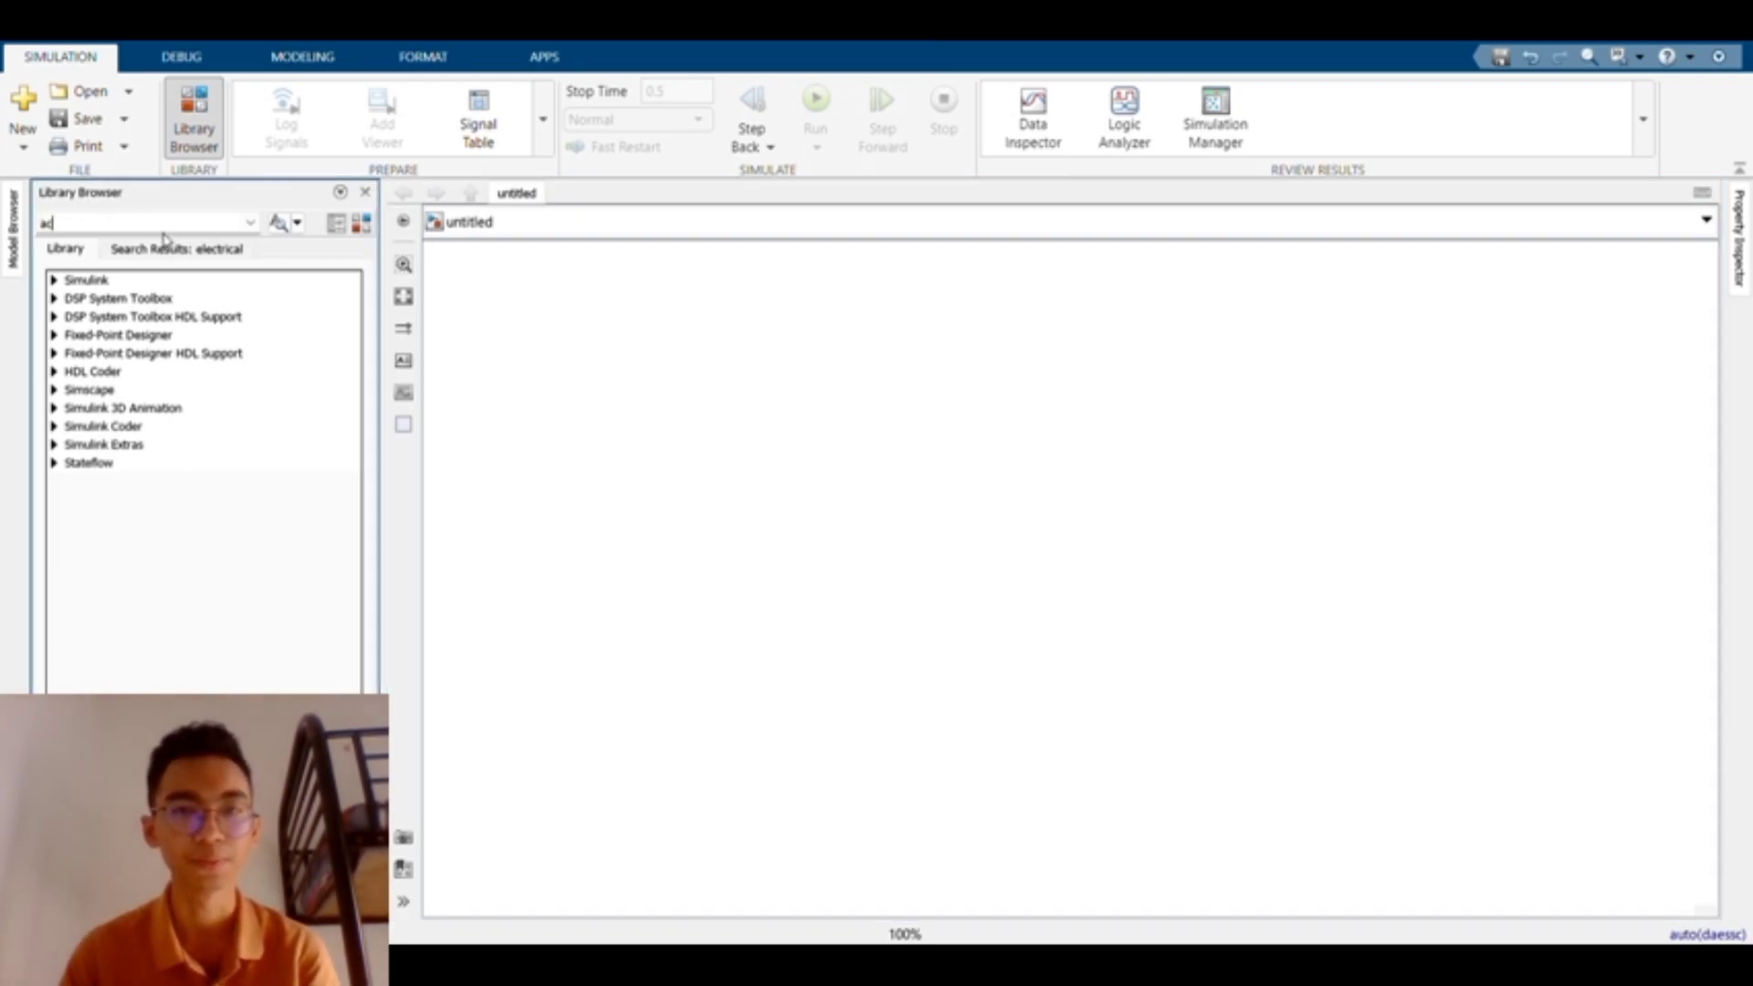
text( volt)
key(Return)
drag(107, 343, 605, 548)
click(110, 225)
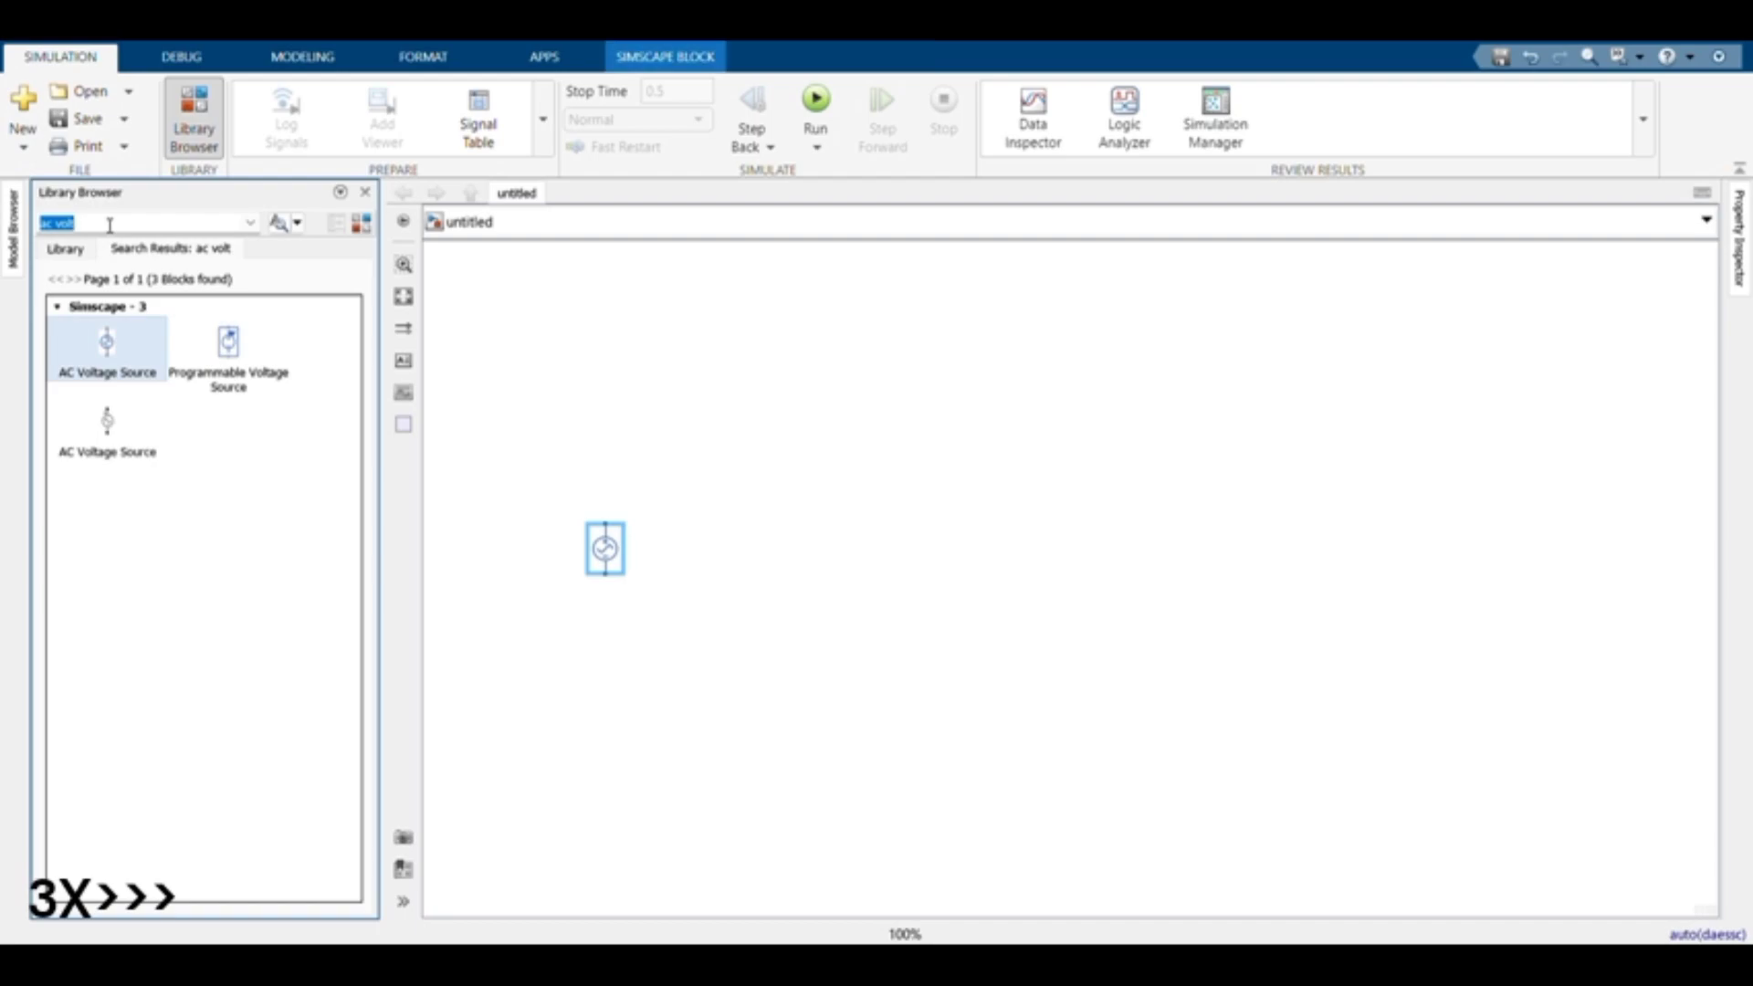
text(resistor)
key(Return)
drag(220, 342, 724, 456)
Add a Current Sensor and a Capacitor beside the resistor.
click(153, 227)
text(a)
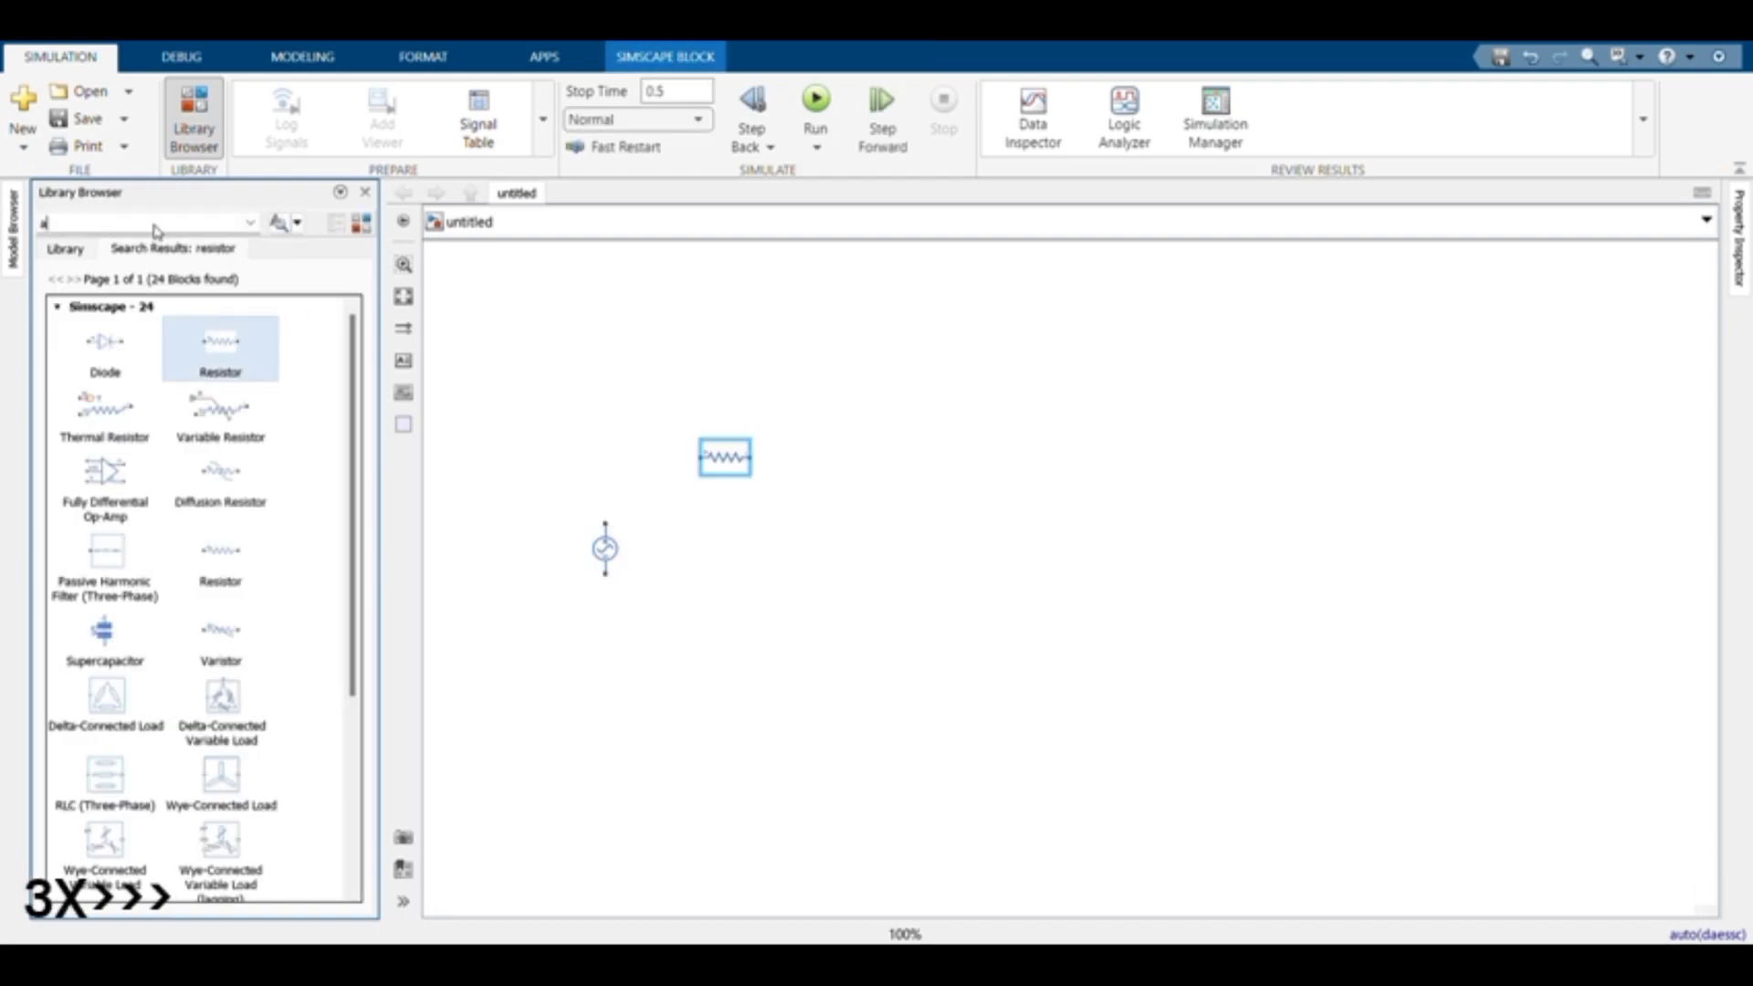
text(urrent sensor)
key(Return)
drag(105, 343, 861, 457)
click(110, 225)
text(capacitor)
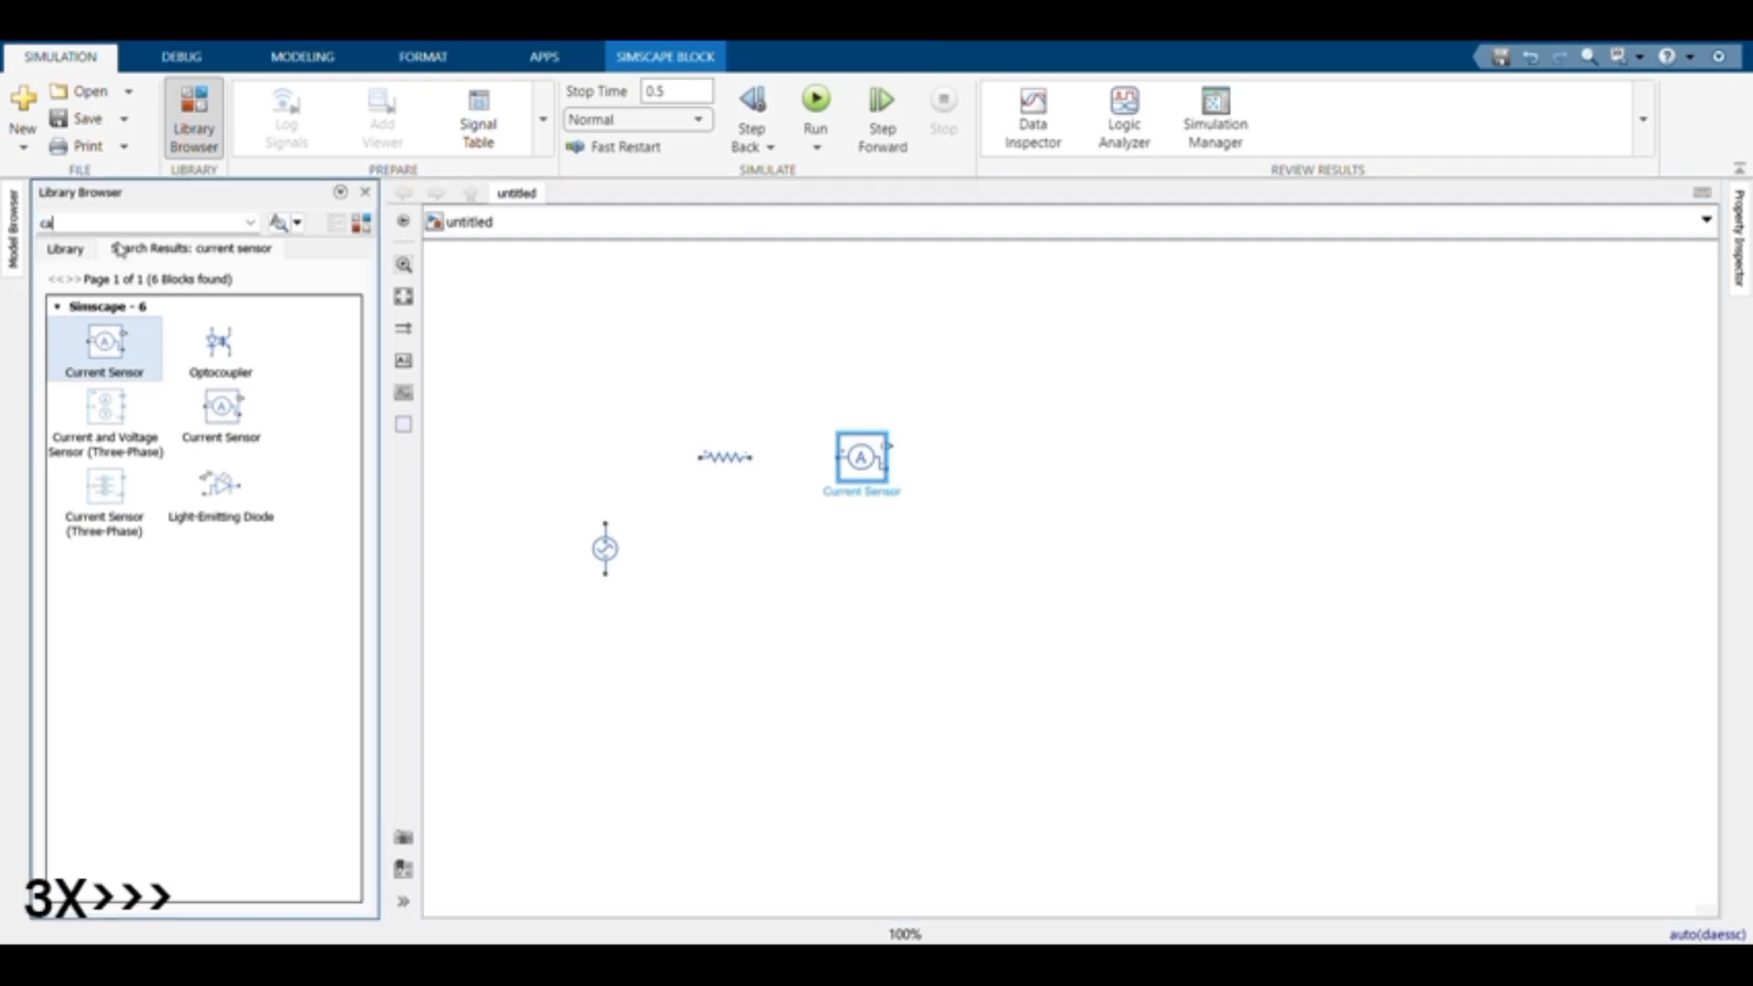
key(Return)
drag(107, 347, 988, 548)
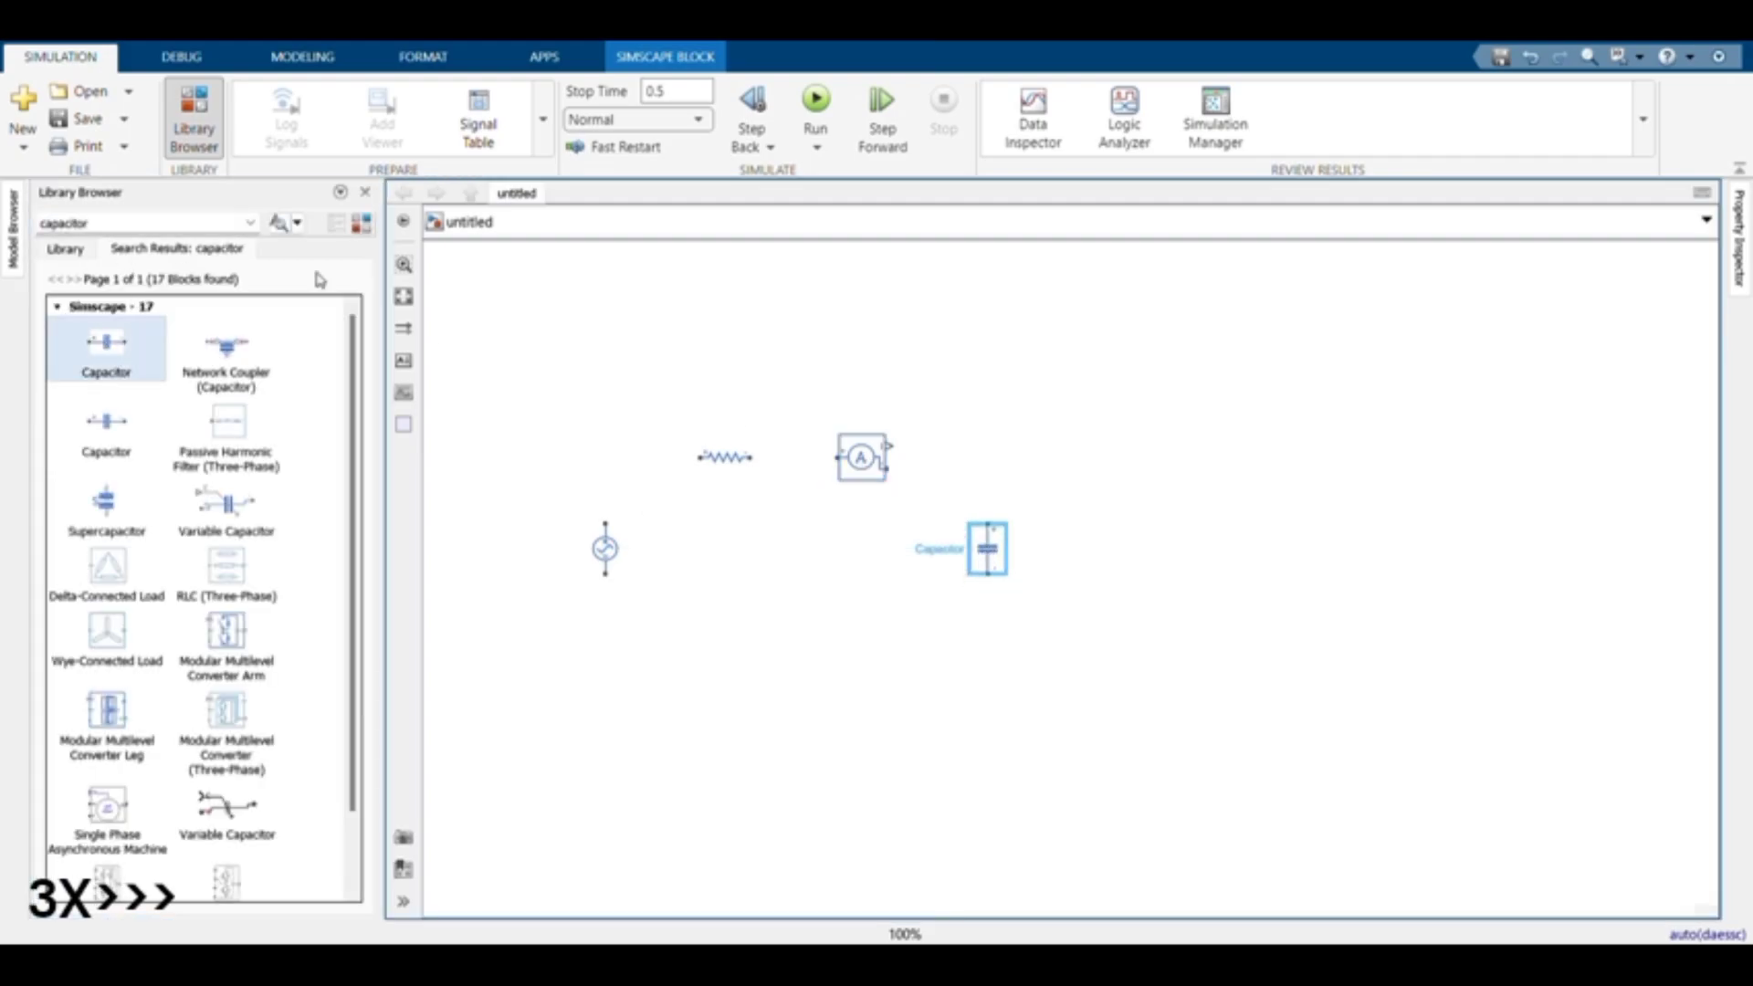
Add a Voltage Sensor and PS-Simulink Converter blocks next to the sensors.
click(165, 226)
text(voltage se)
key(Return)
drag(105, 345, 1119, 548)
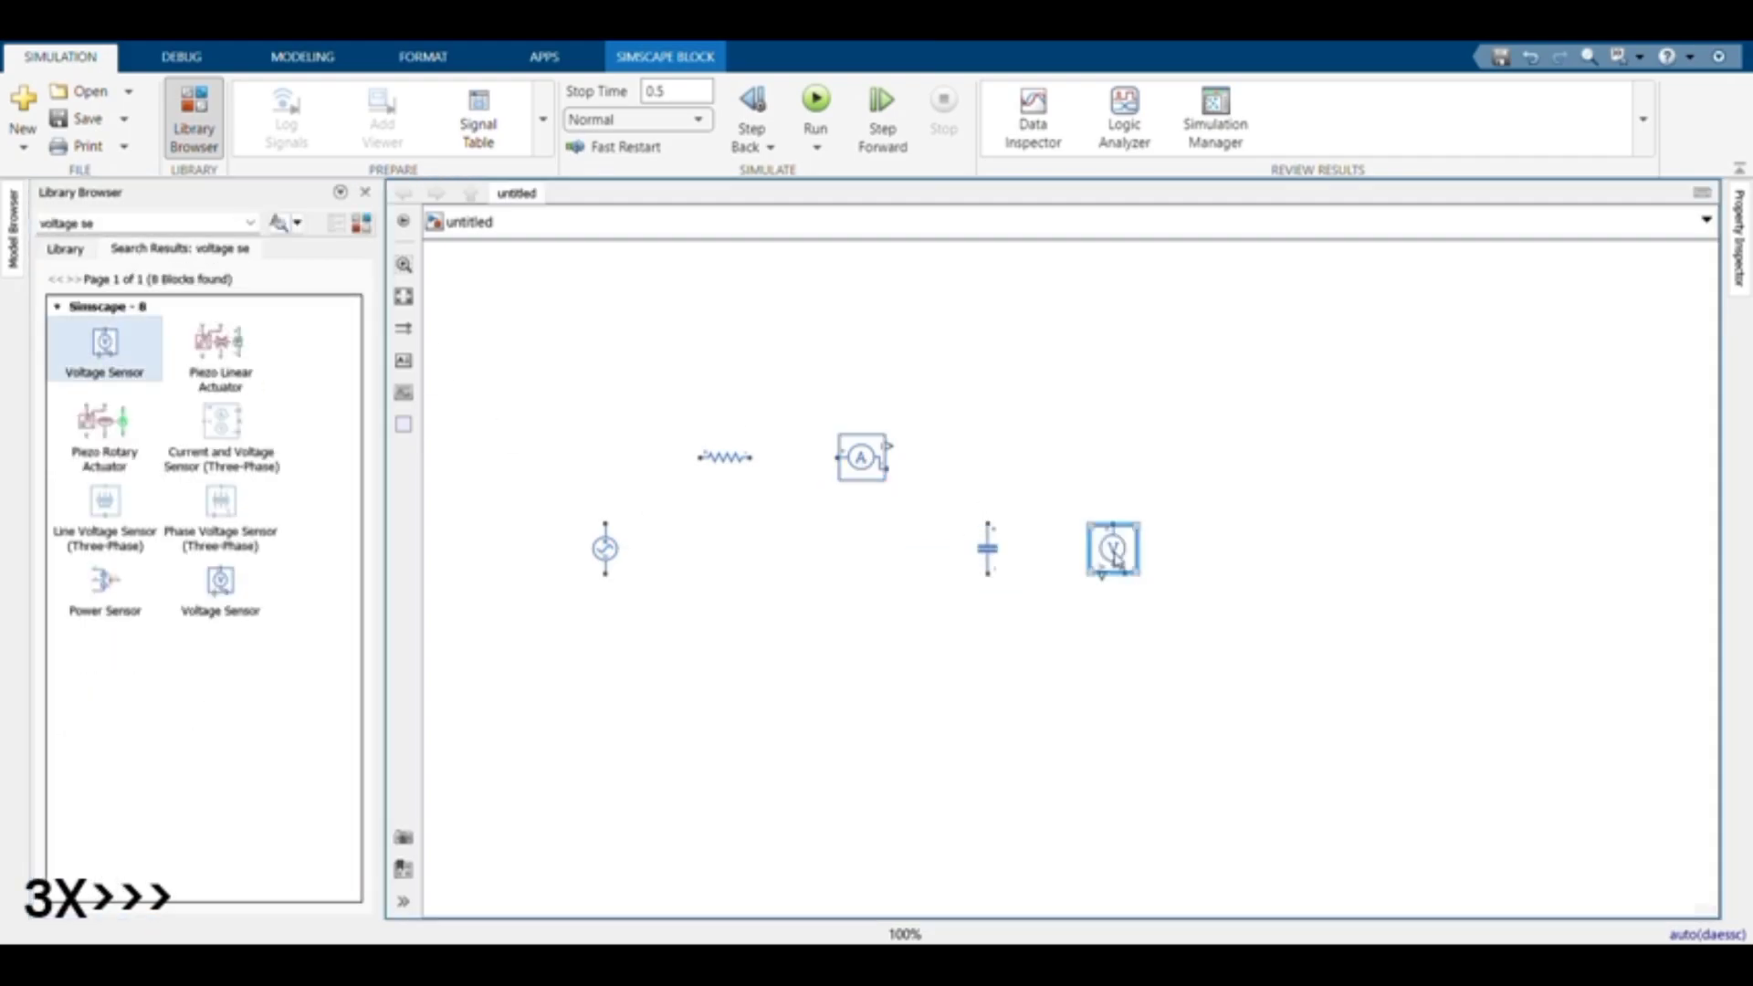
click(141, 224)
text(sp)
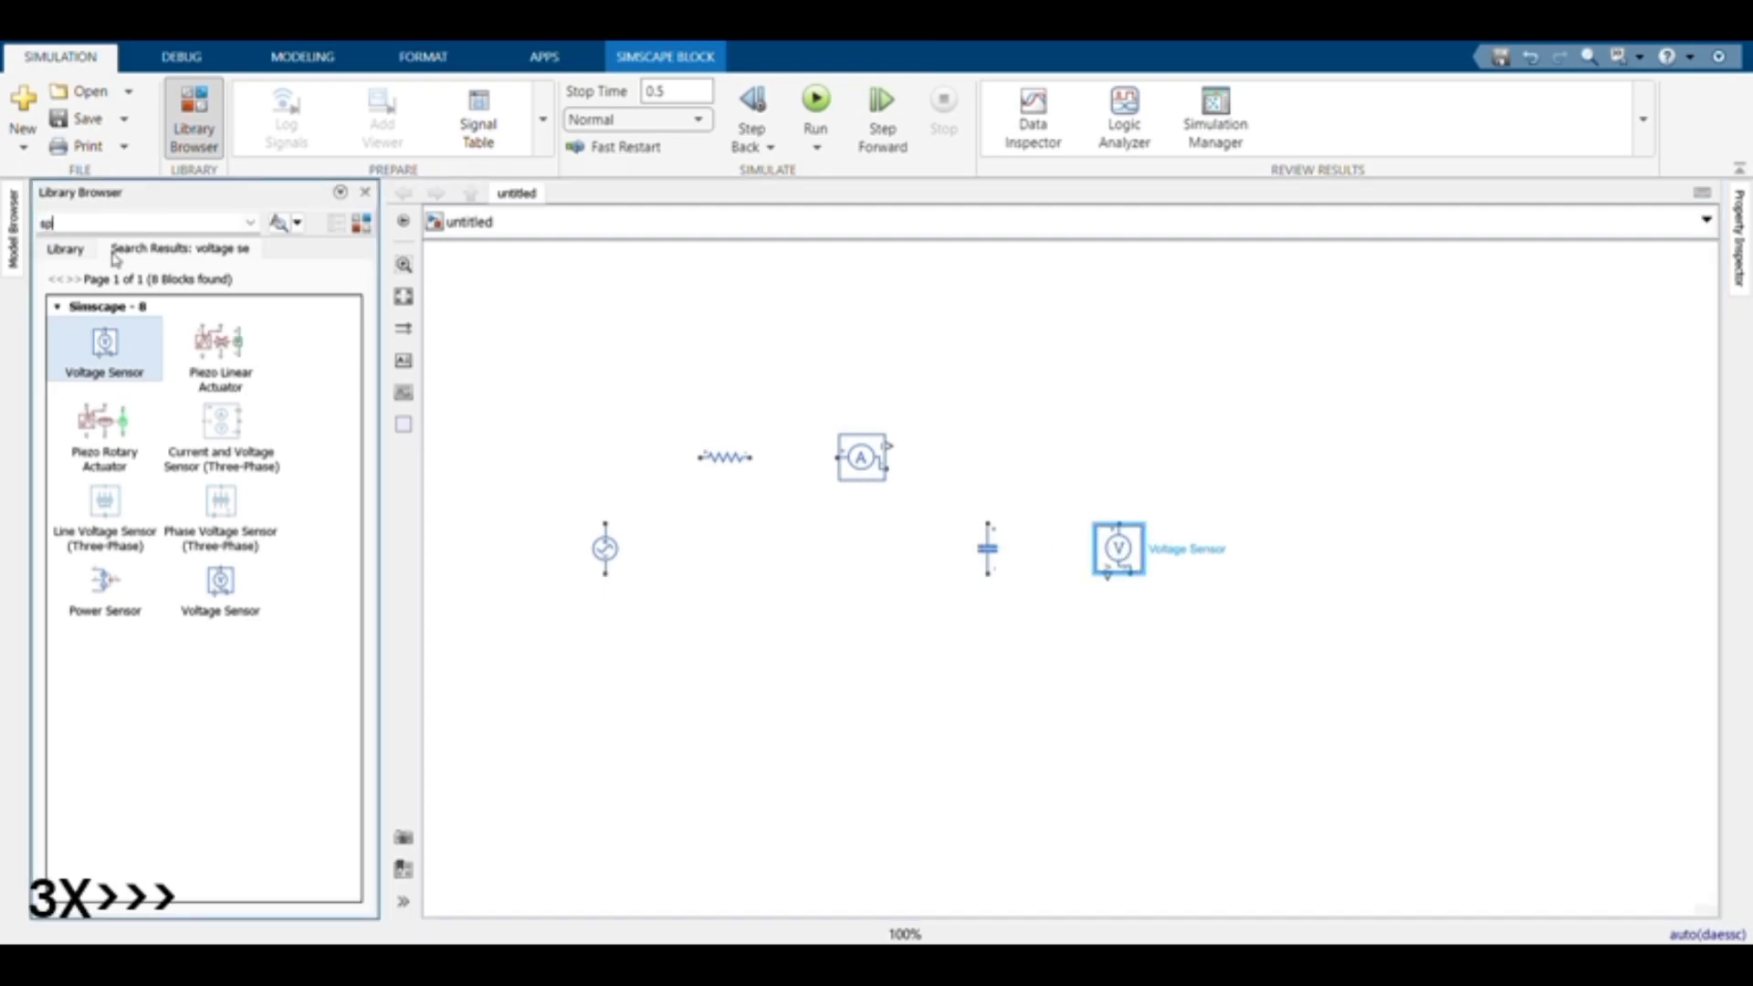
text(s-sim)
key(Return)
drag(78, 345, 1189, 646)
Add a Solver Configuration block and Scopes, then search the library for 'electrical'.
click(137, 224)
text(solver con)
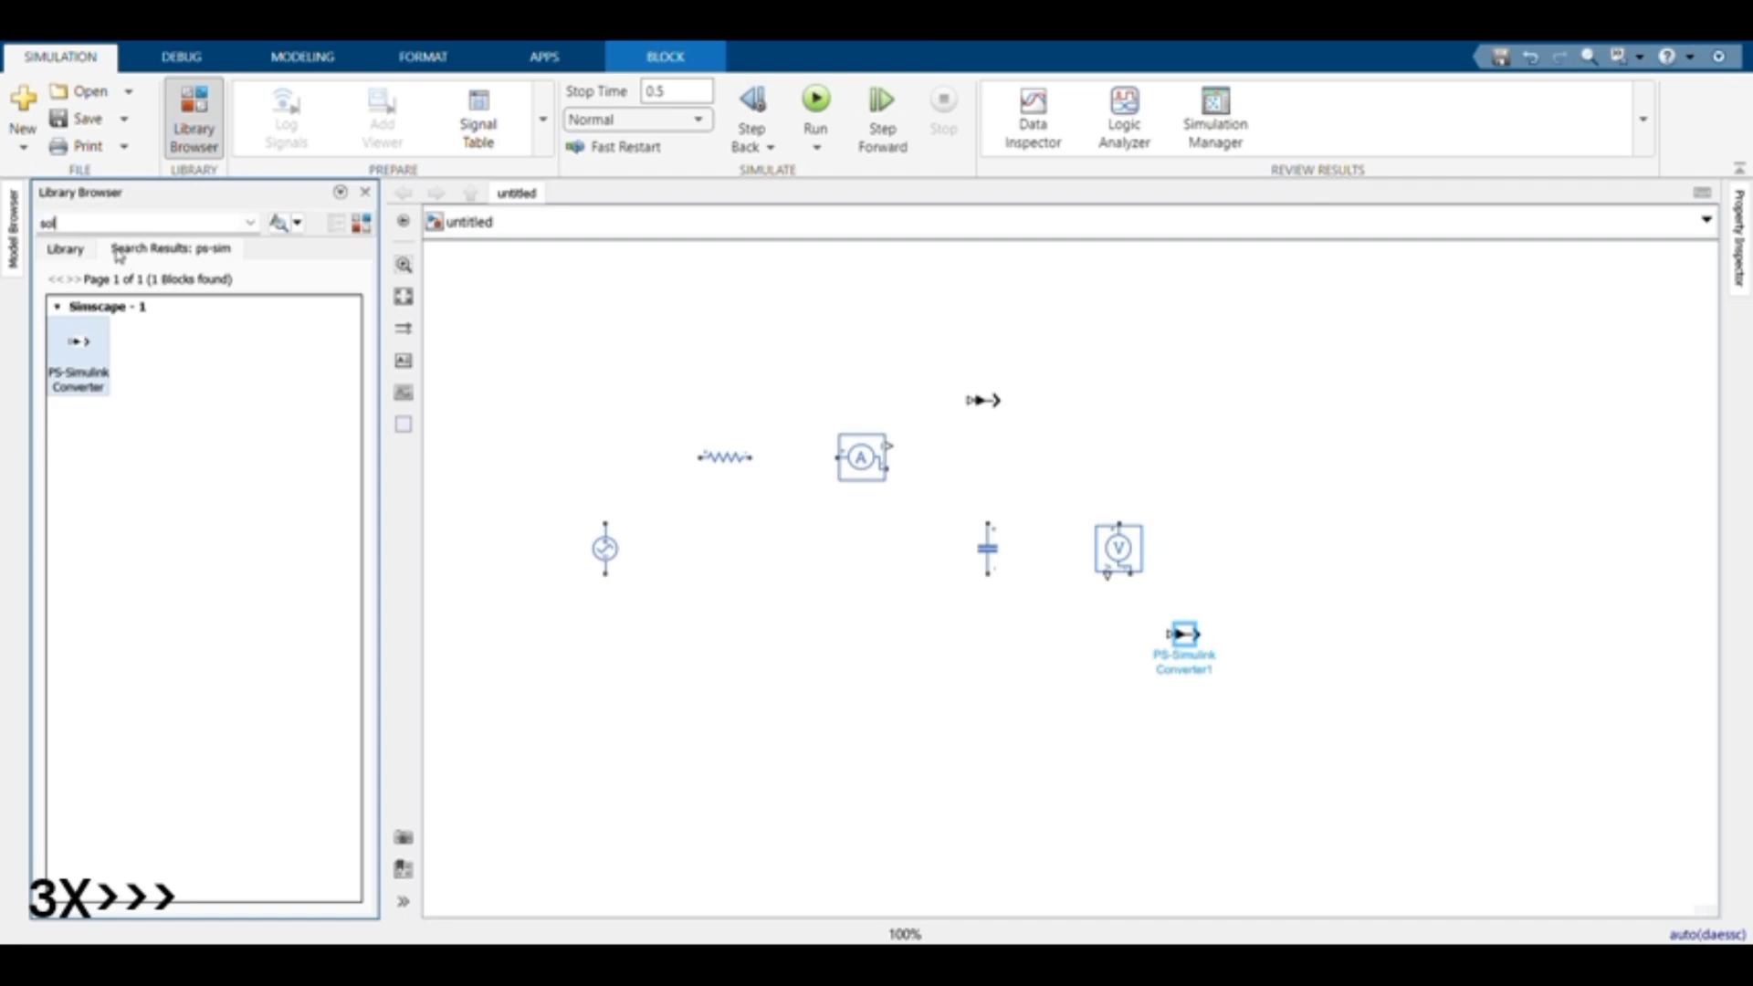
key(Return)
drag(103, 345, 735, 685)
click(137, 223)
text(scope)
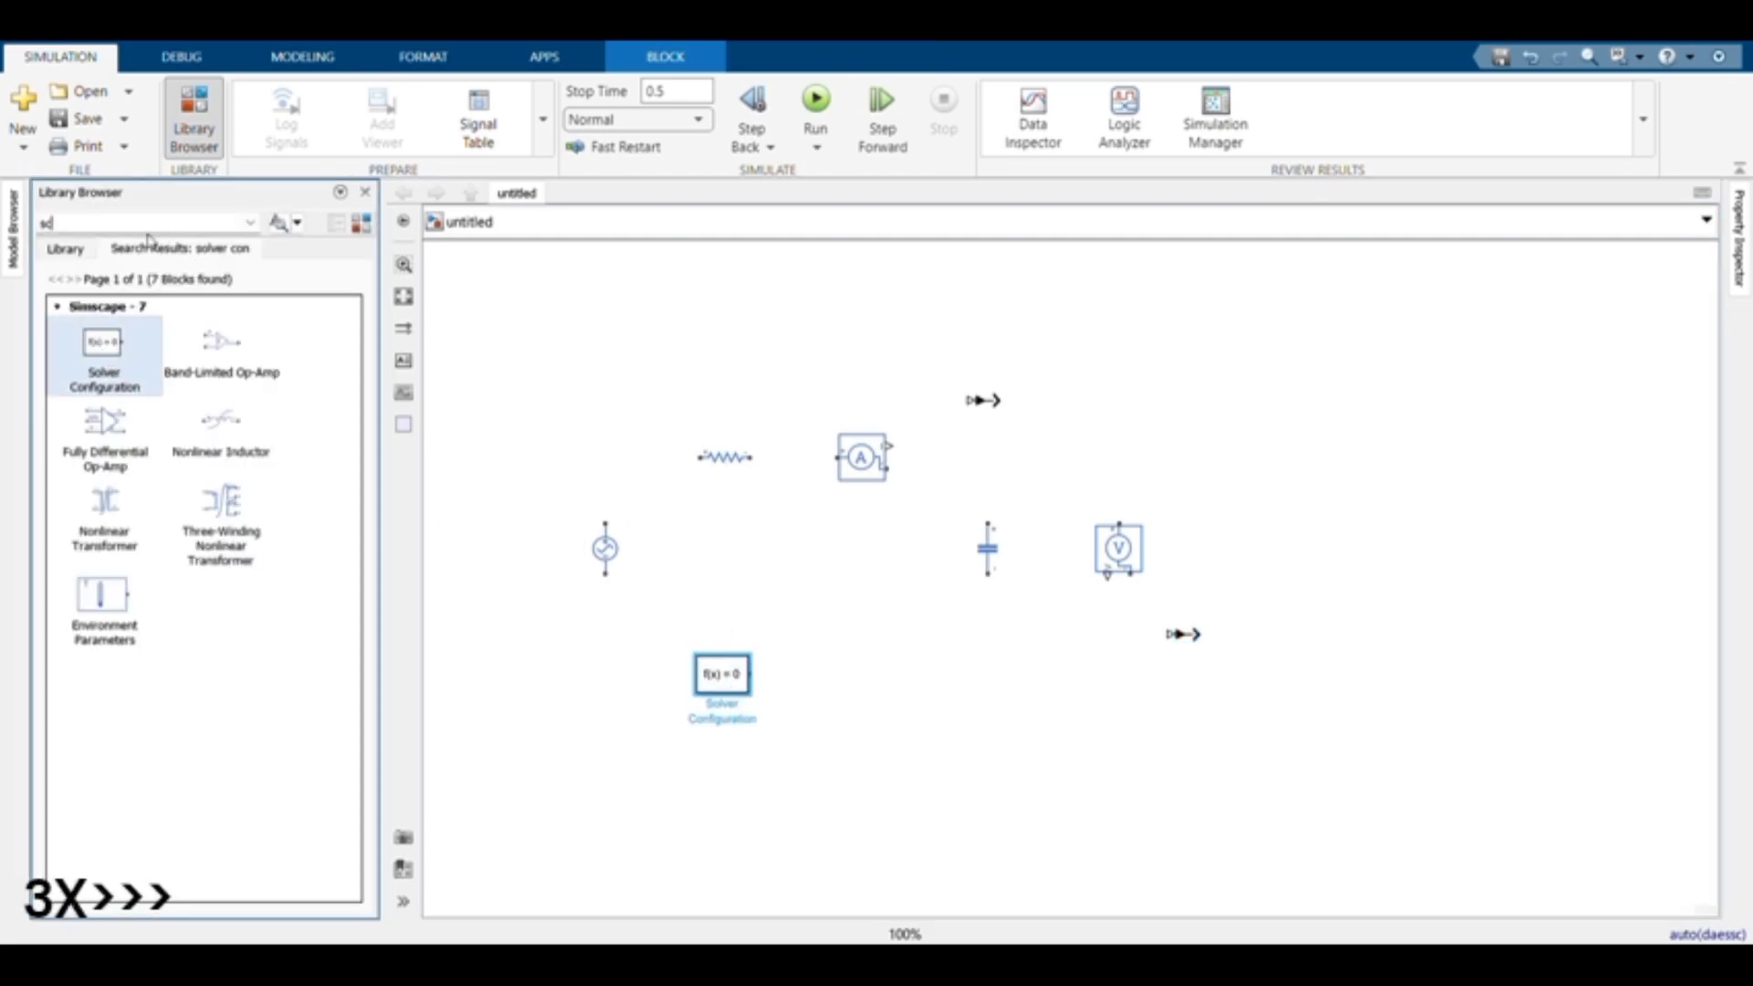
key(Return)
drag(92, 345, 1279, 634)
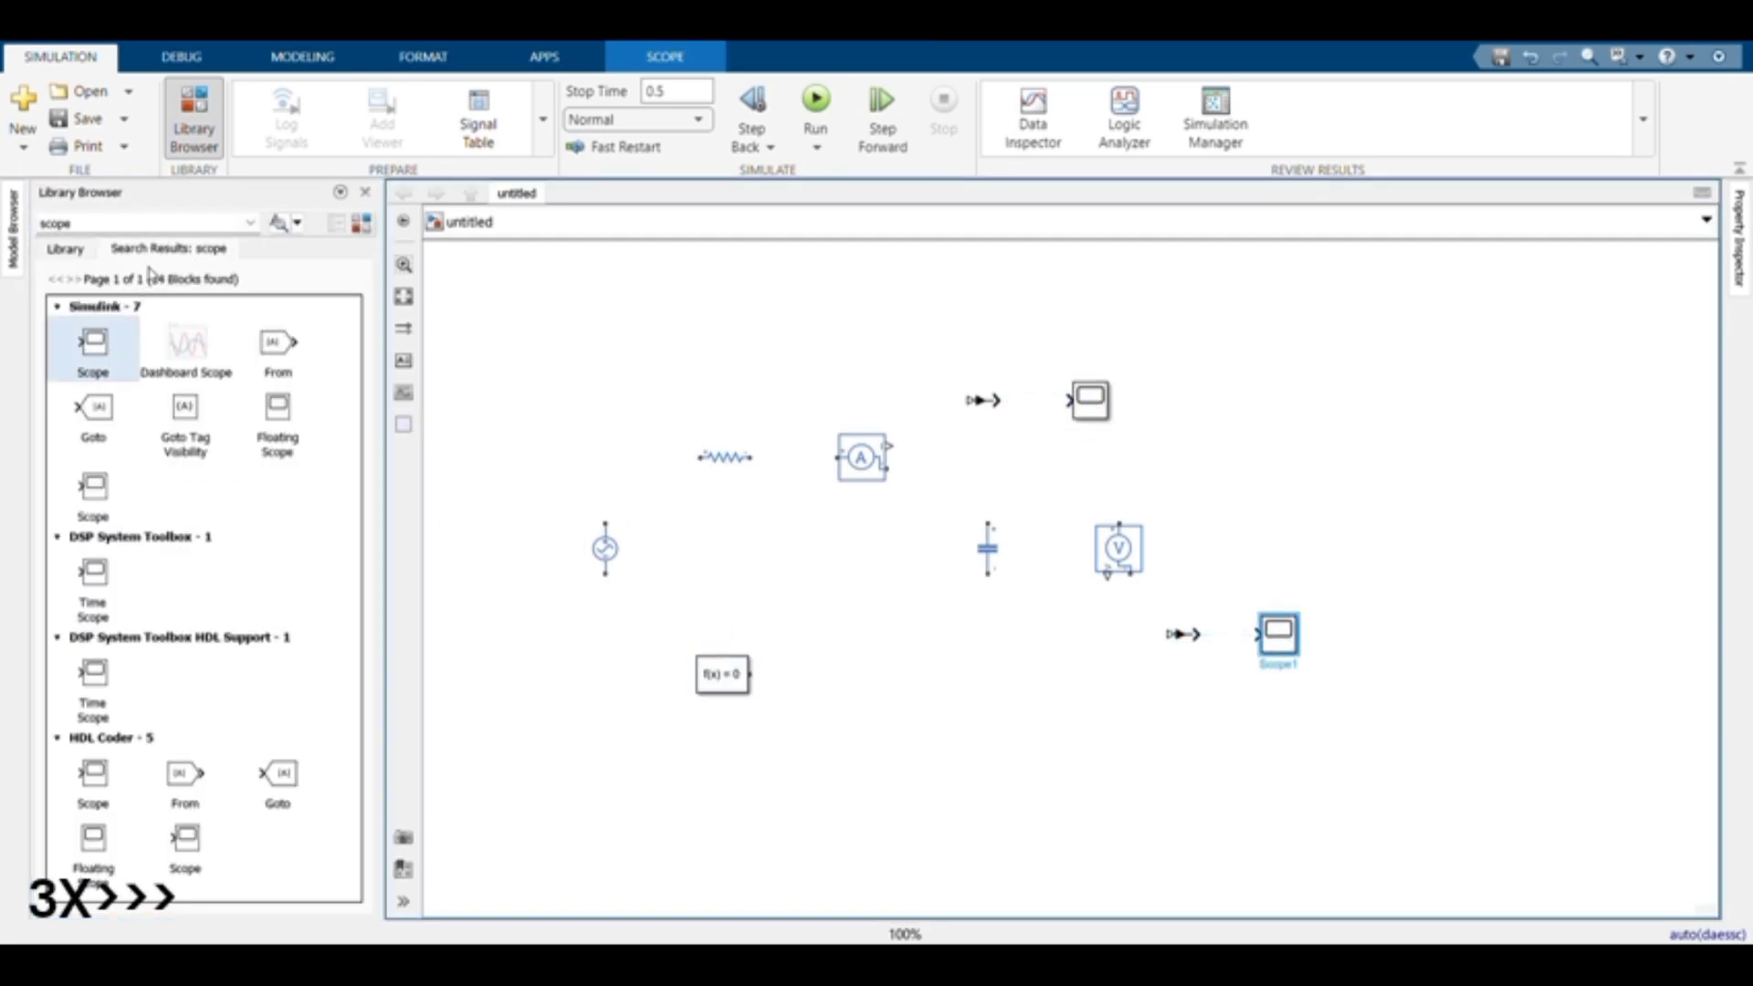
click(137, 223)
text(electrical)
key(Return)
Add an Electrical Reference, then wire source, resistor and current sensor to its scope and the voltage sensor.
drag(124, 620, 997, 687)
drag(605, 524, 1070, 400)
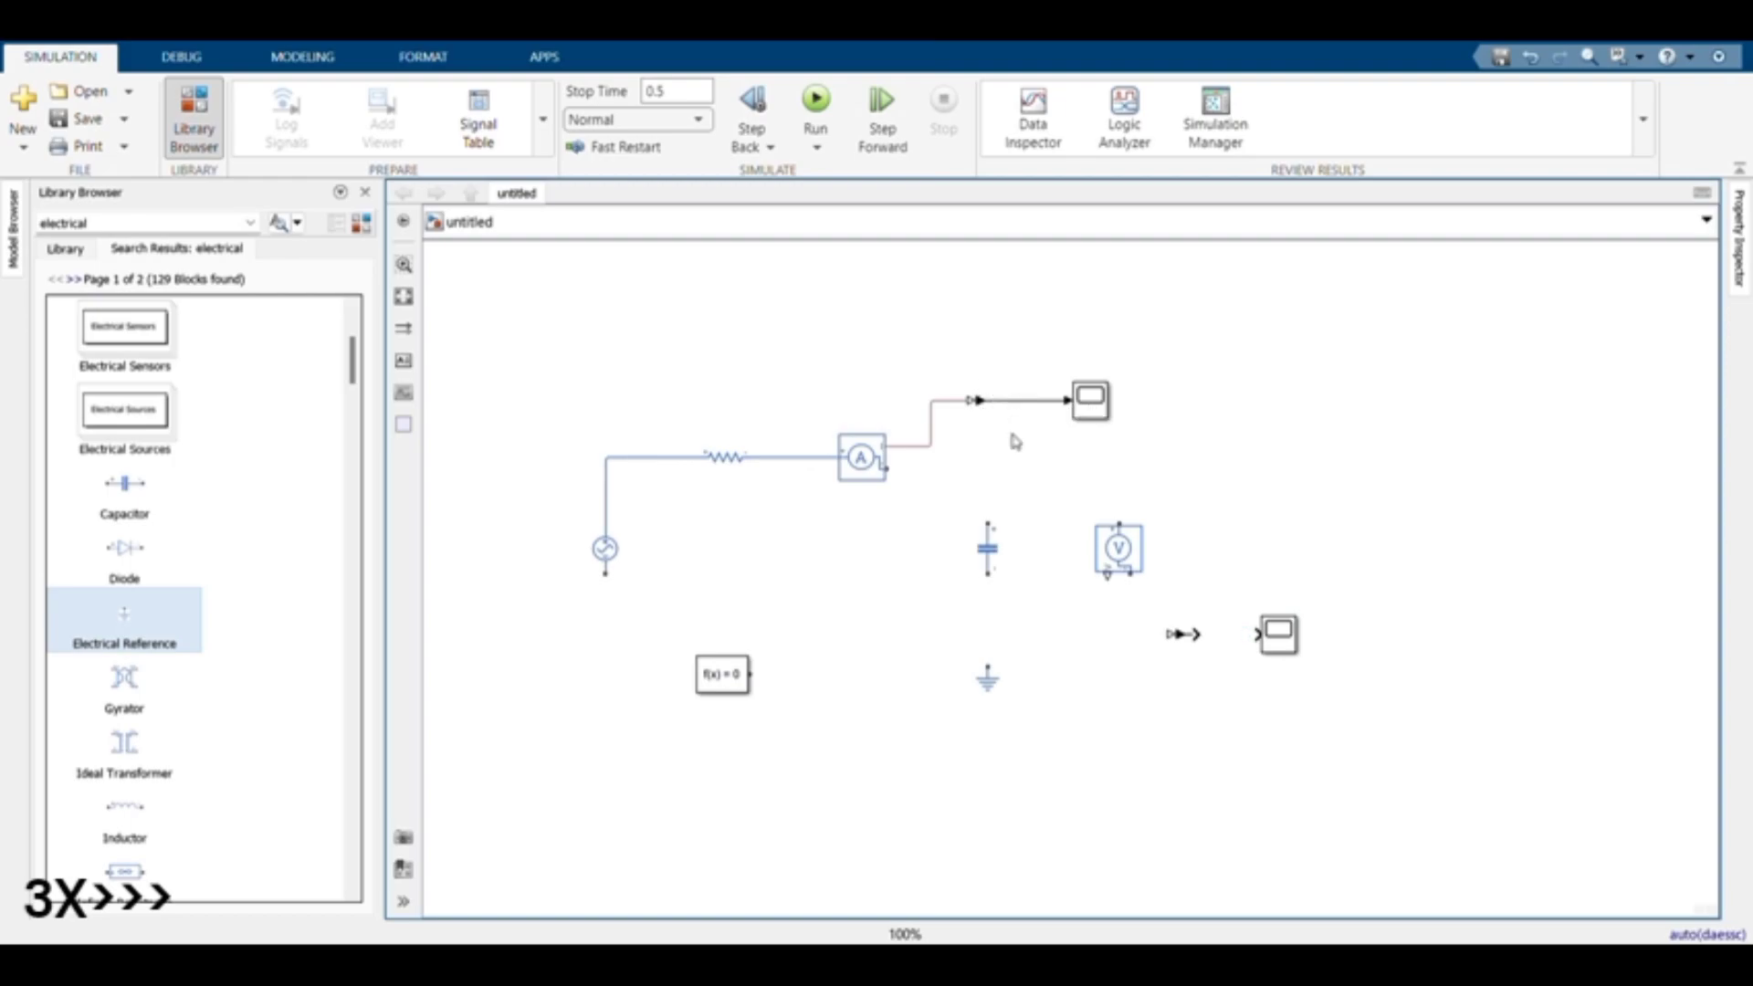
drag(890, 468, 697, 619)
click(1118, 548)
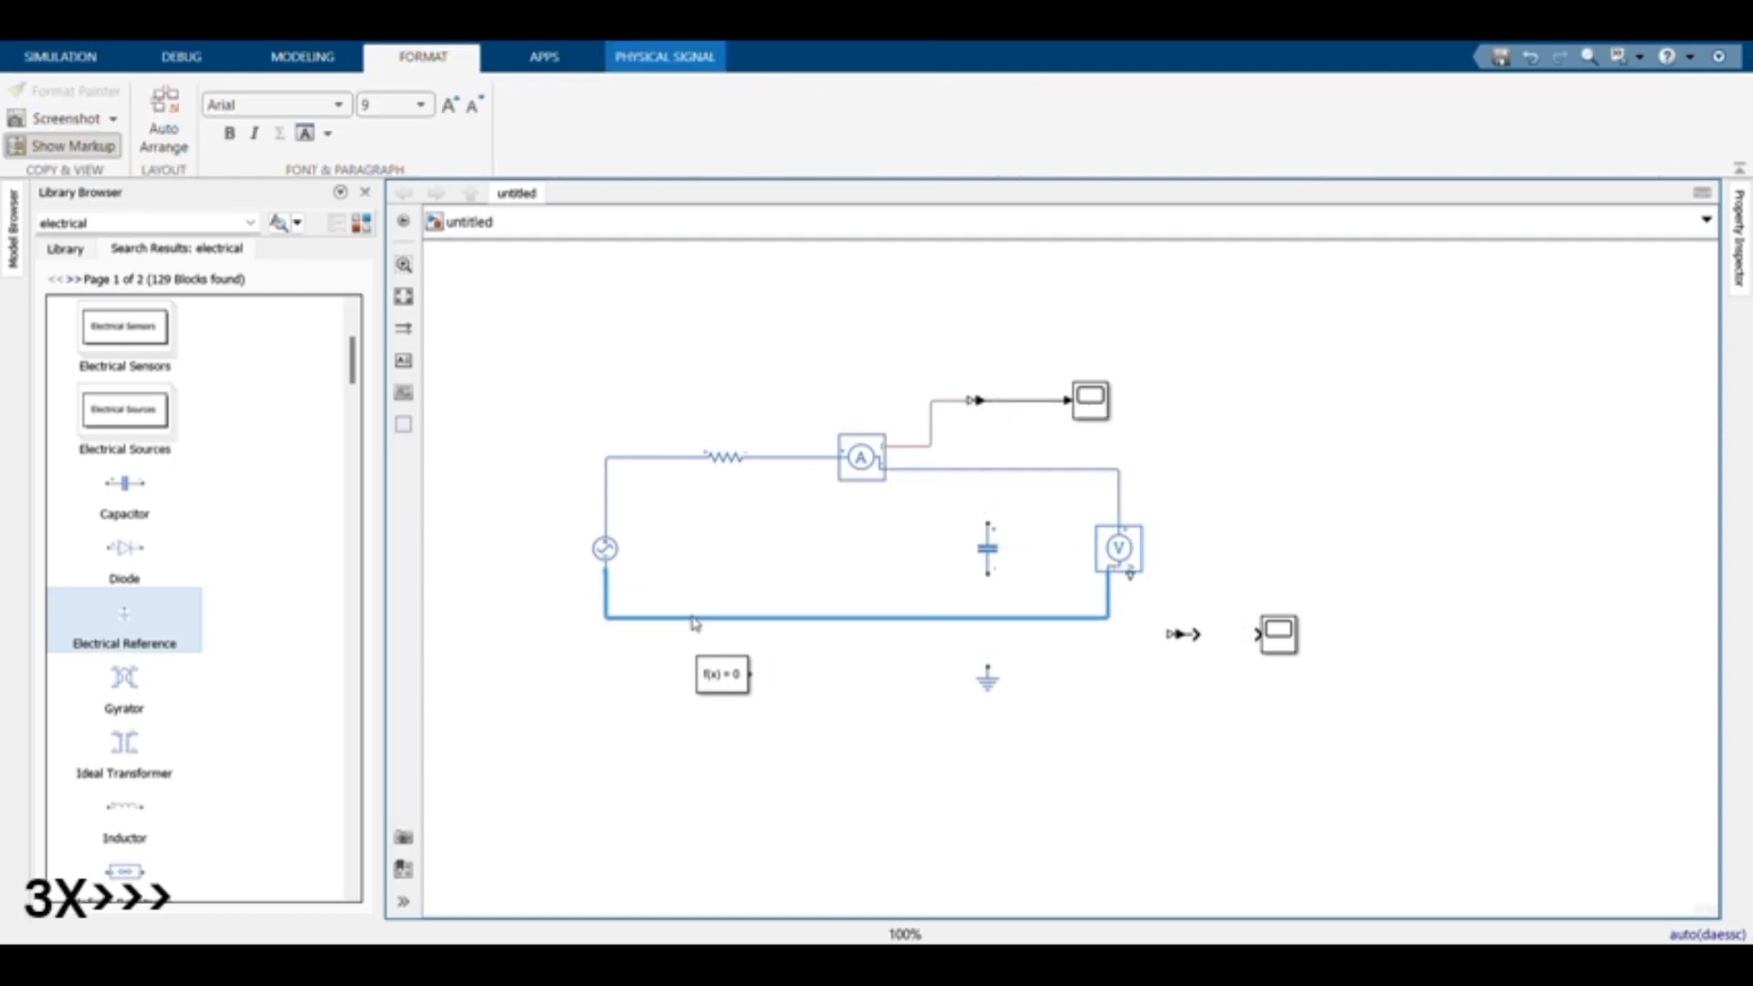
Connect capacitor, ground and solver to the bottom wire, and the voltage sensor to its scope.
drag(1004, 528, 987, 469)
drag(1009, 587, 1002, 639)
drag(750, 674, 855, 620)
drag(1132, 573, 1263, 635)
click(60, 56)
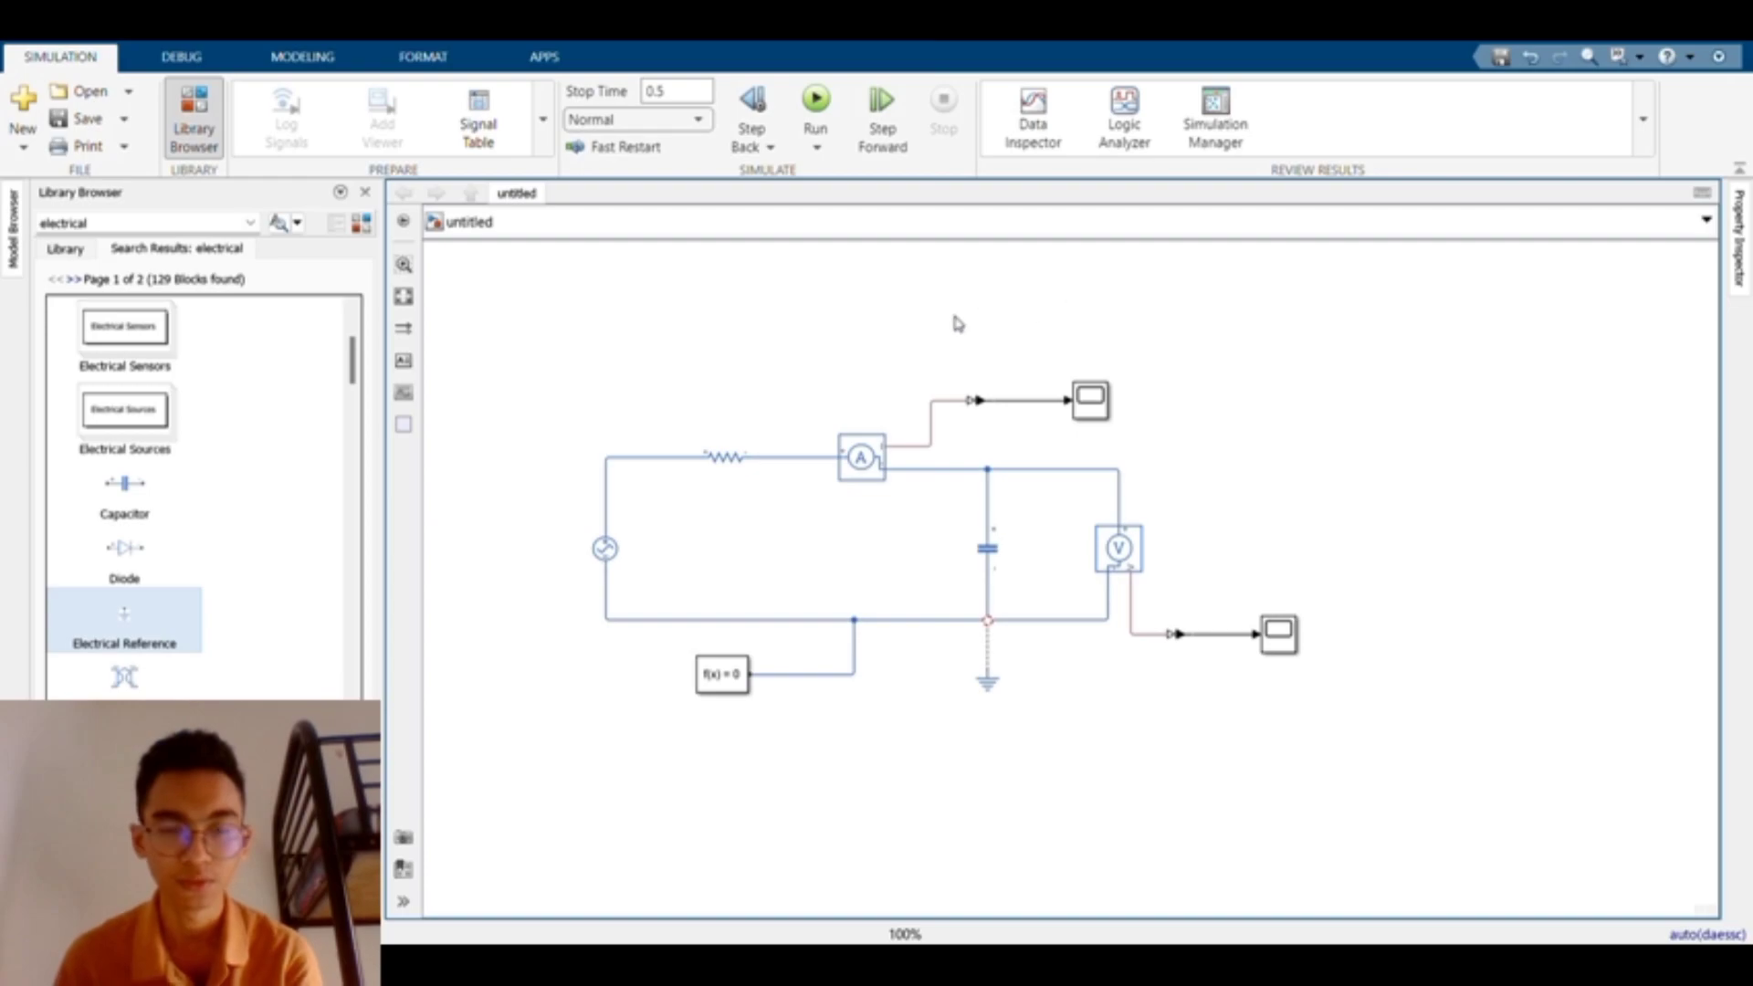
Check the AC source (1 V, 60 Hz) and 4.7 kOhm resistor parameters.
double_click(607, 551)
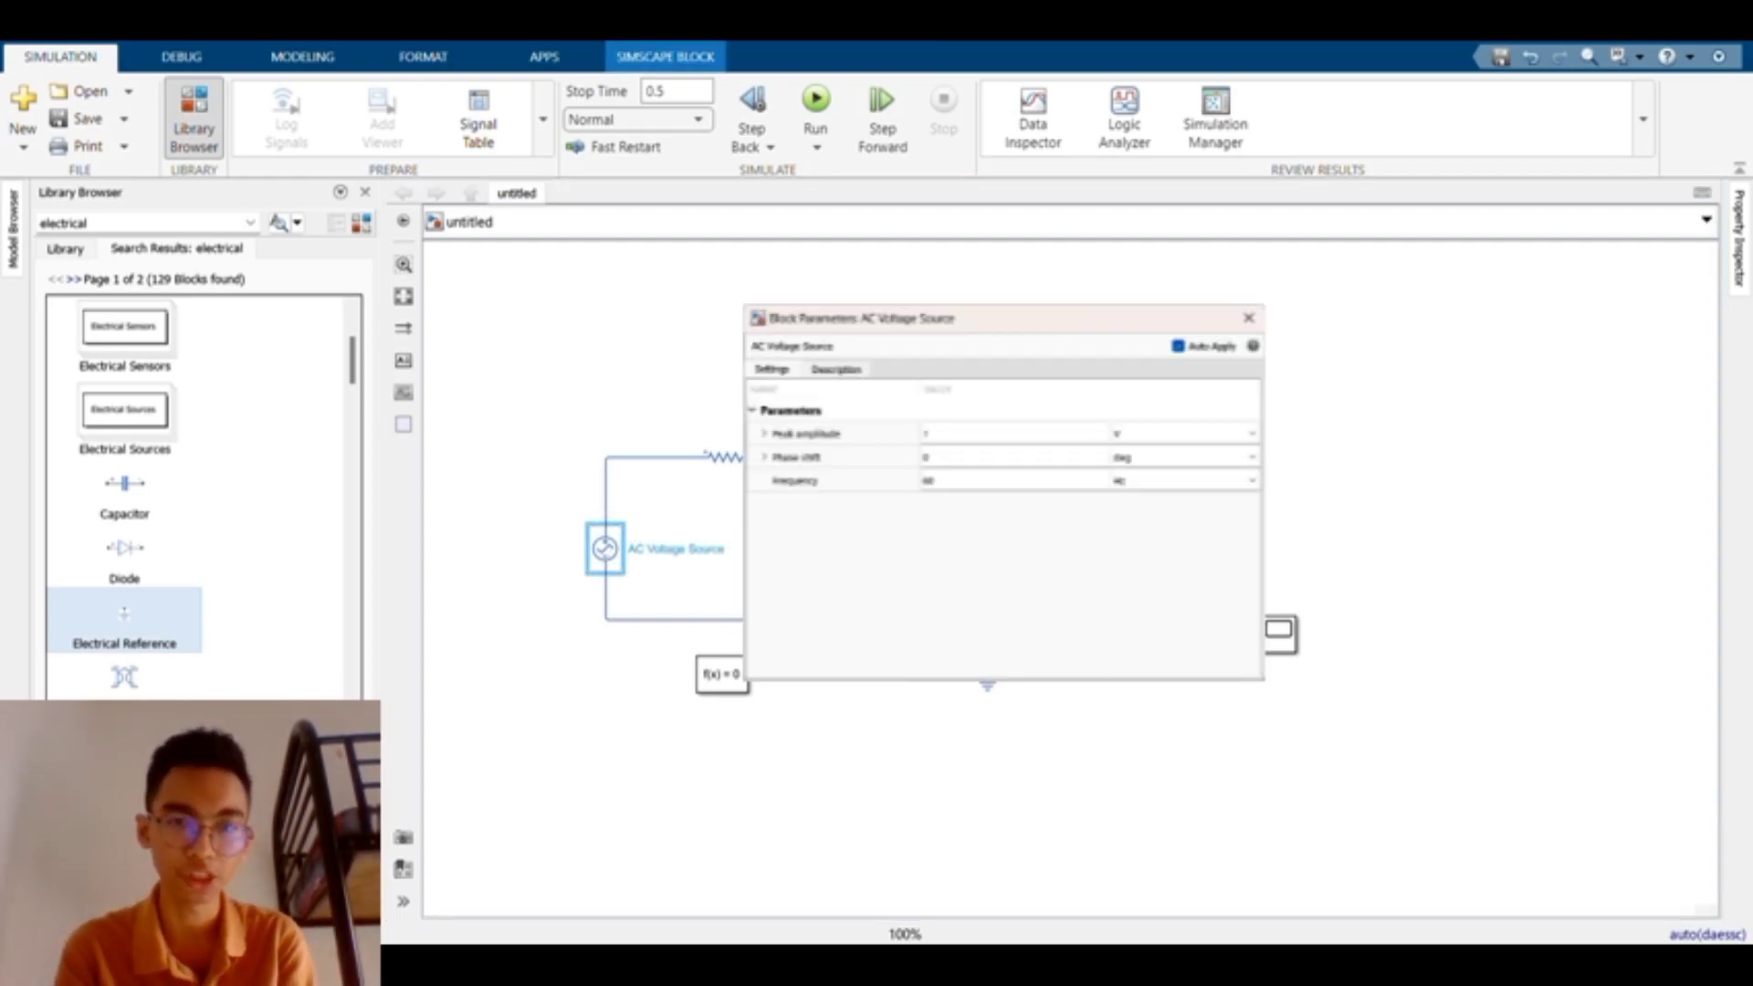
click(1248, 318)
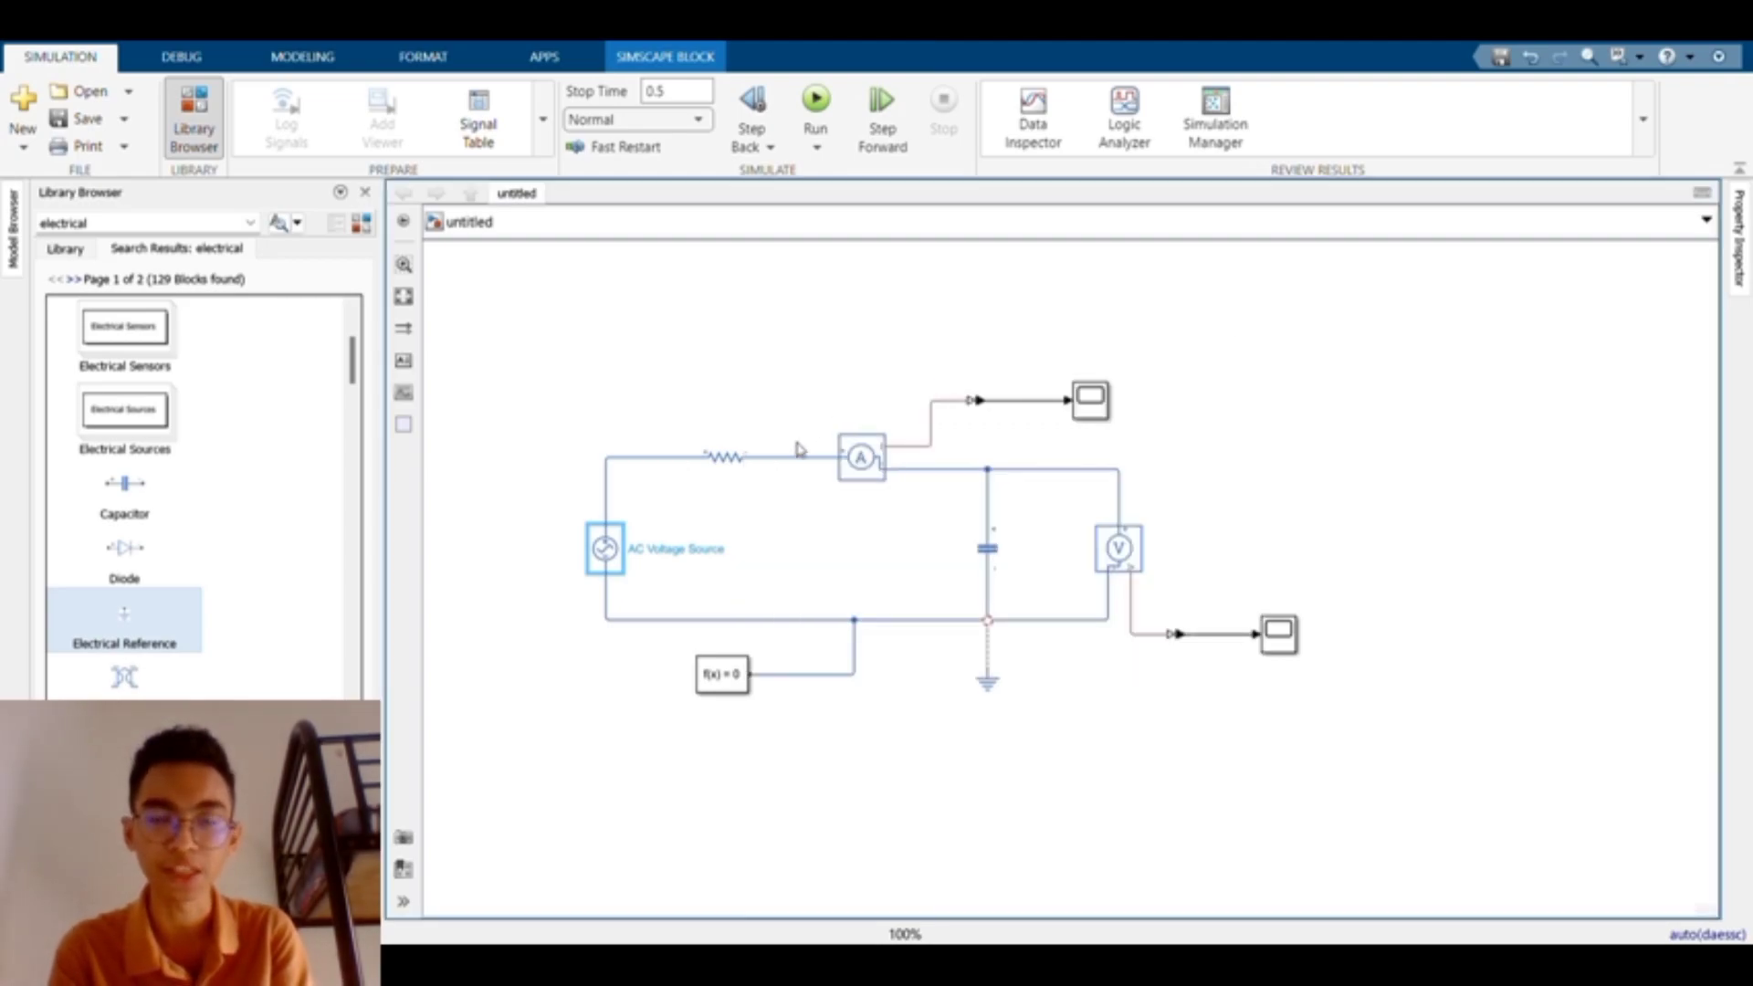
double_click(721, 467)
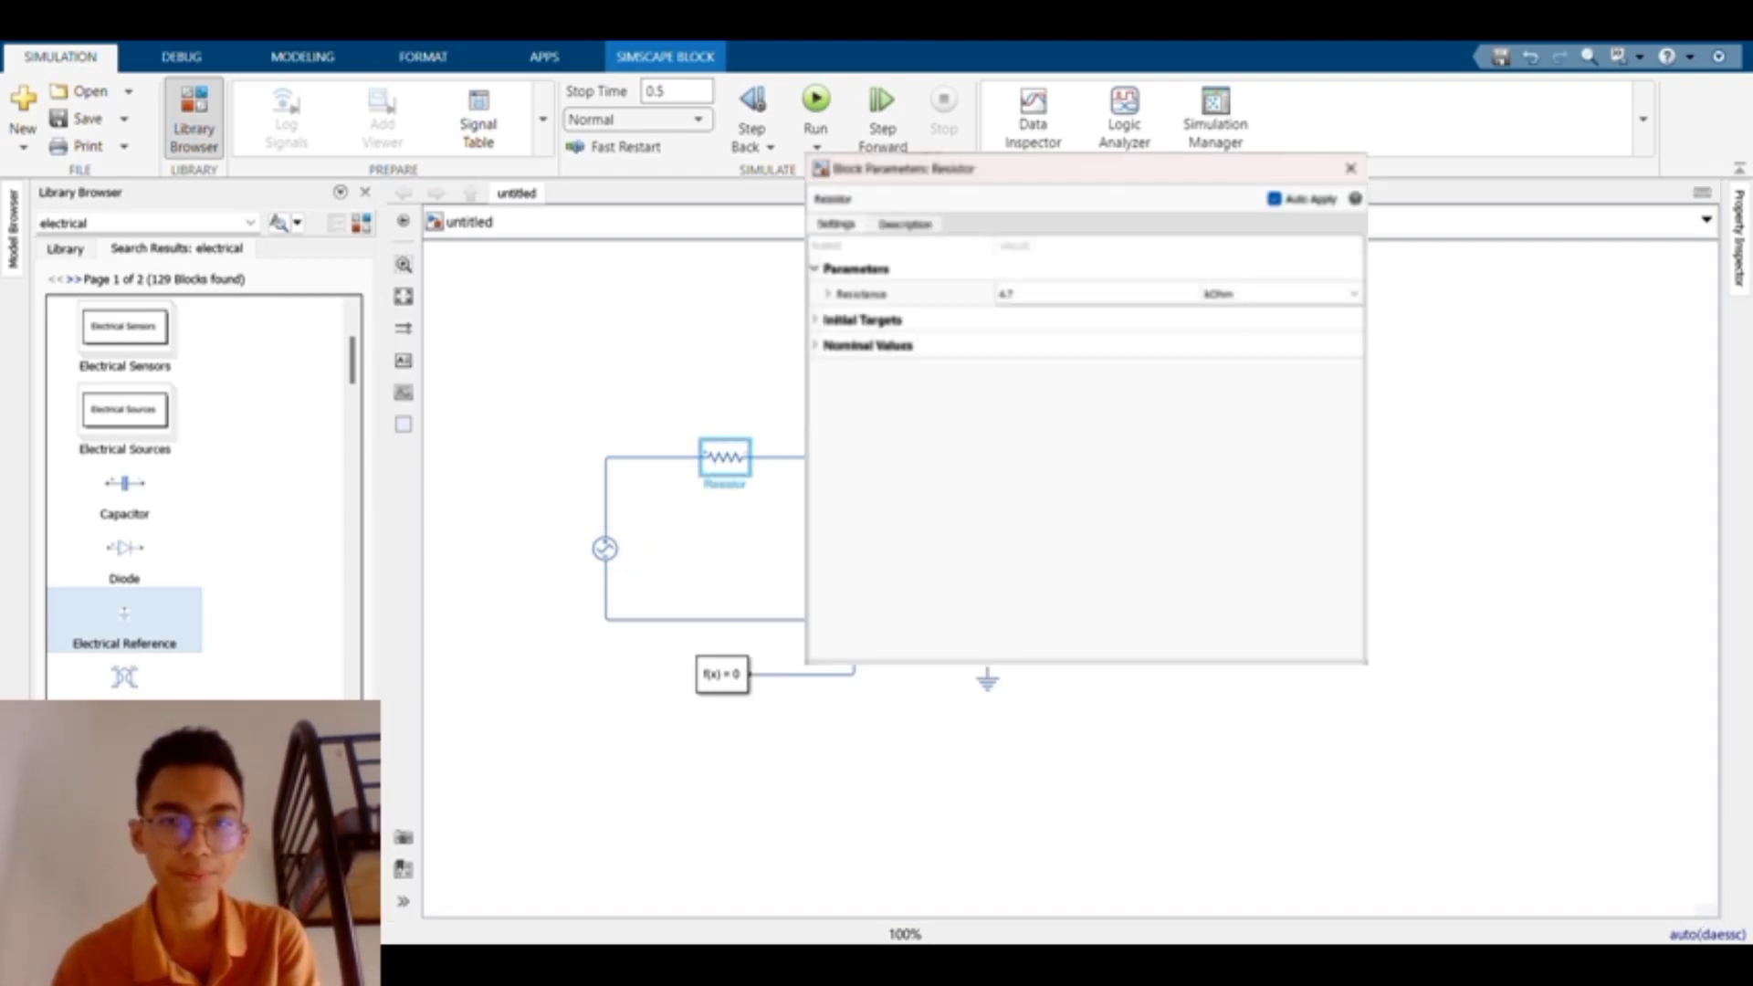
click(1350, 168)
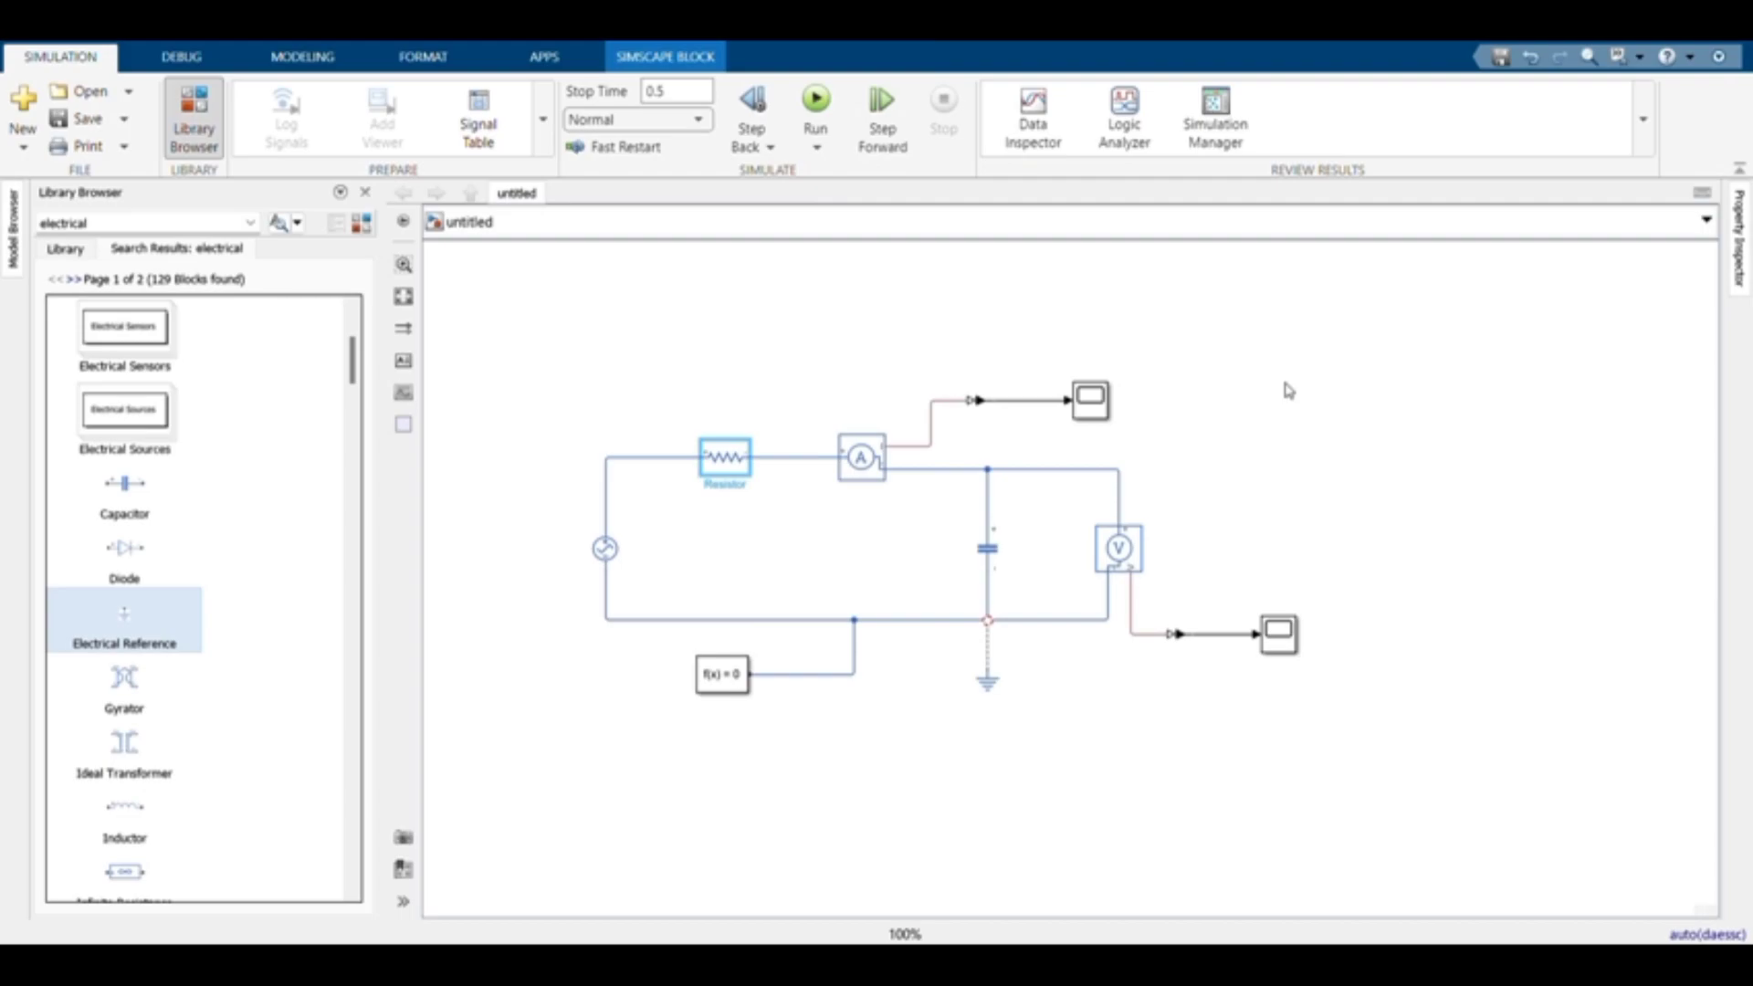
click(868, 456)
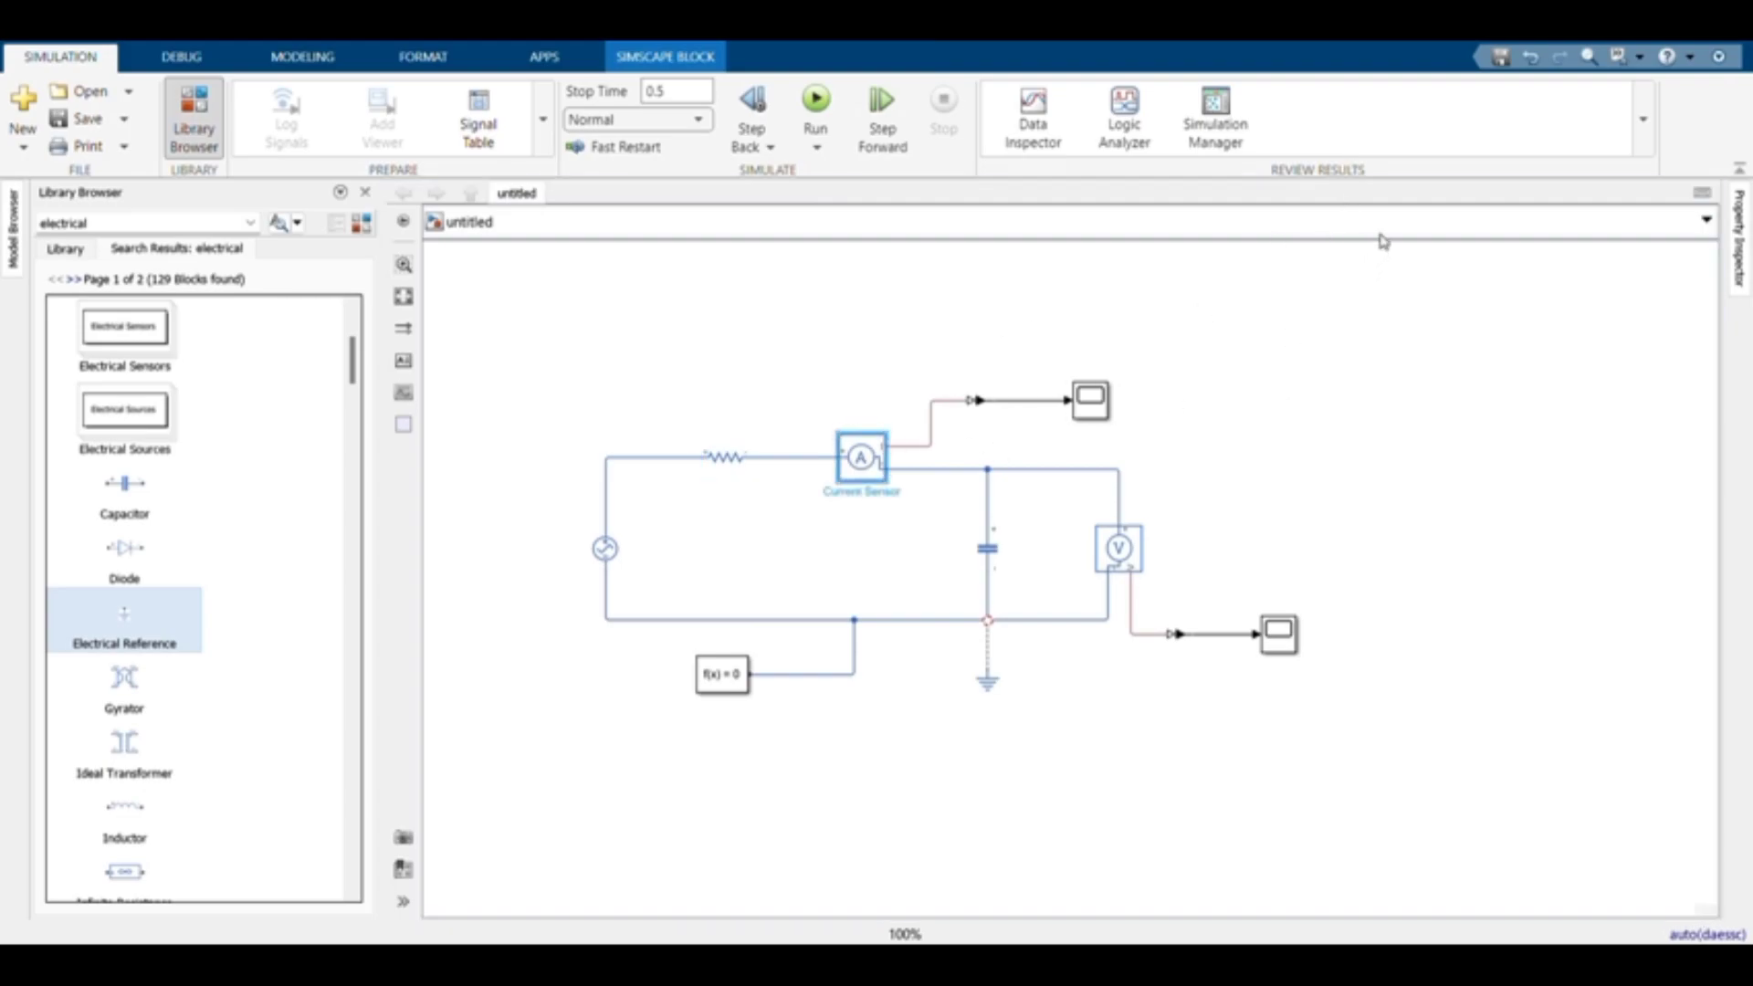
Give the capacitor 47 nF and review the Voltage Sensor and Solver Configuration settings.
double_click(1005, 548)
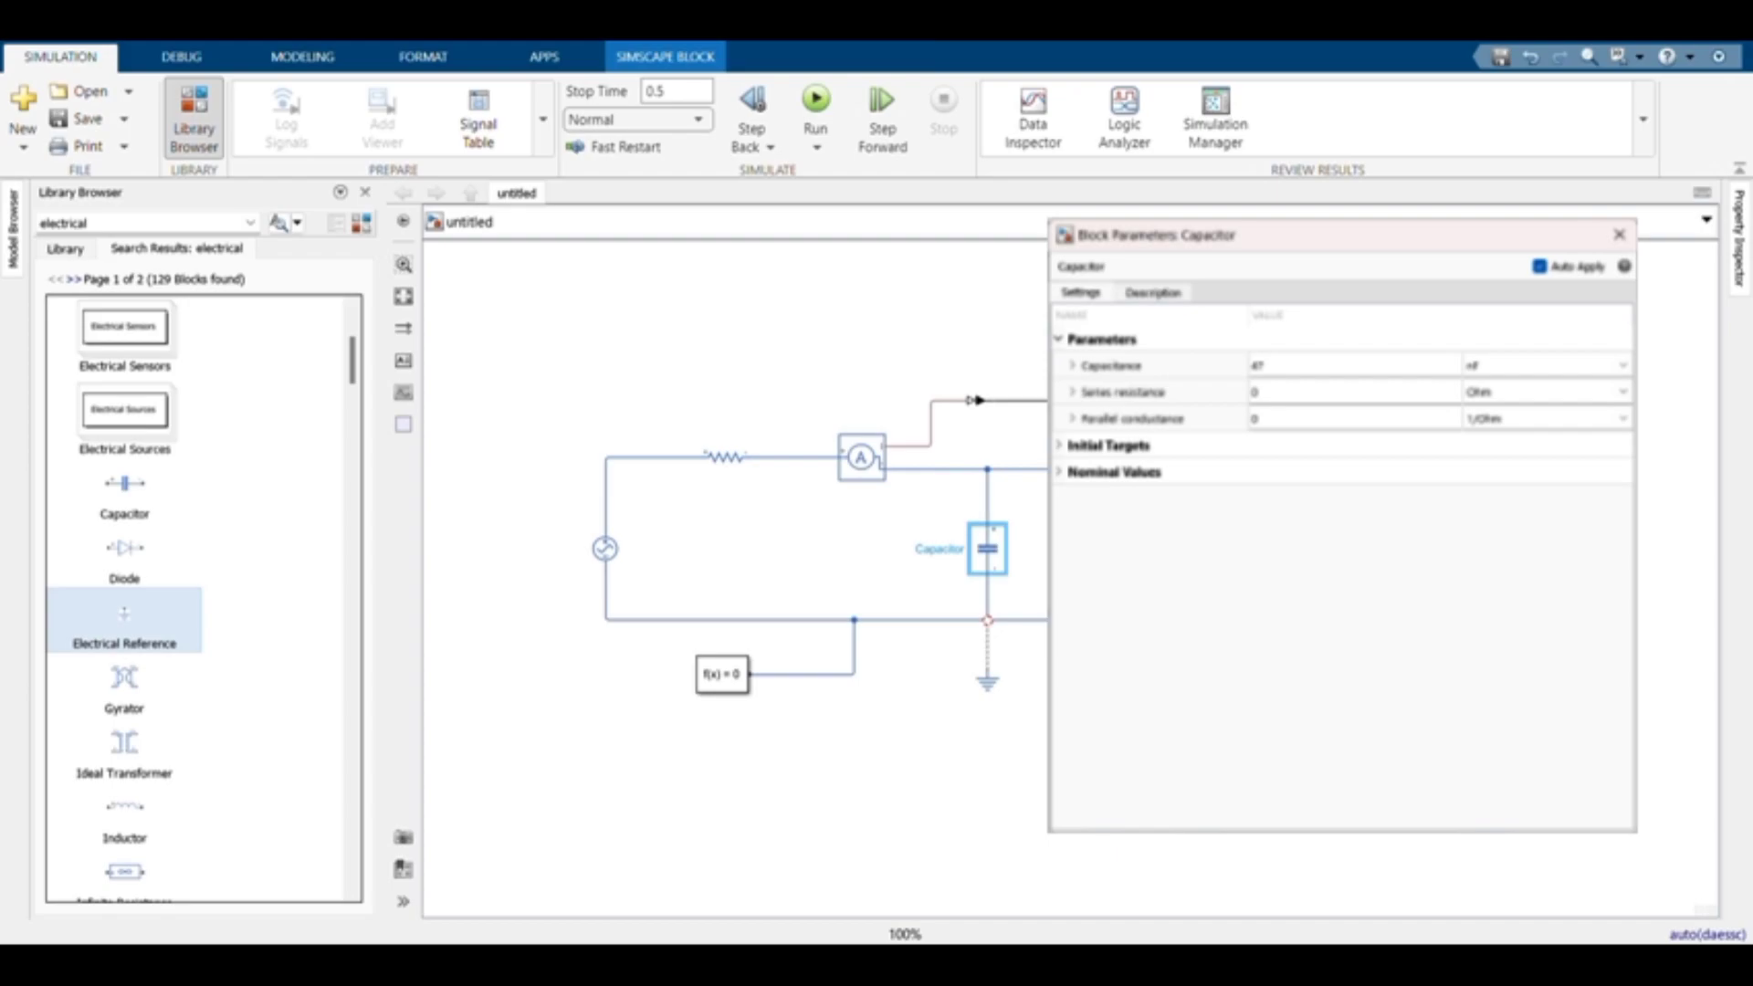
click(992, 639)
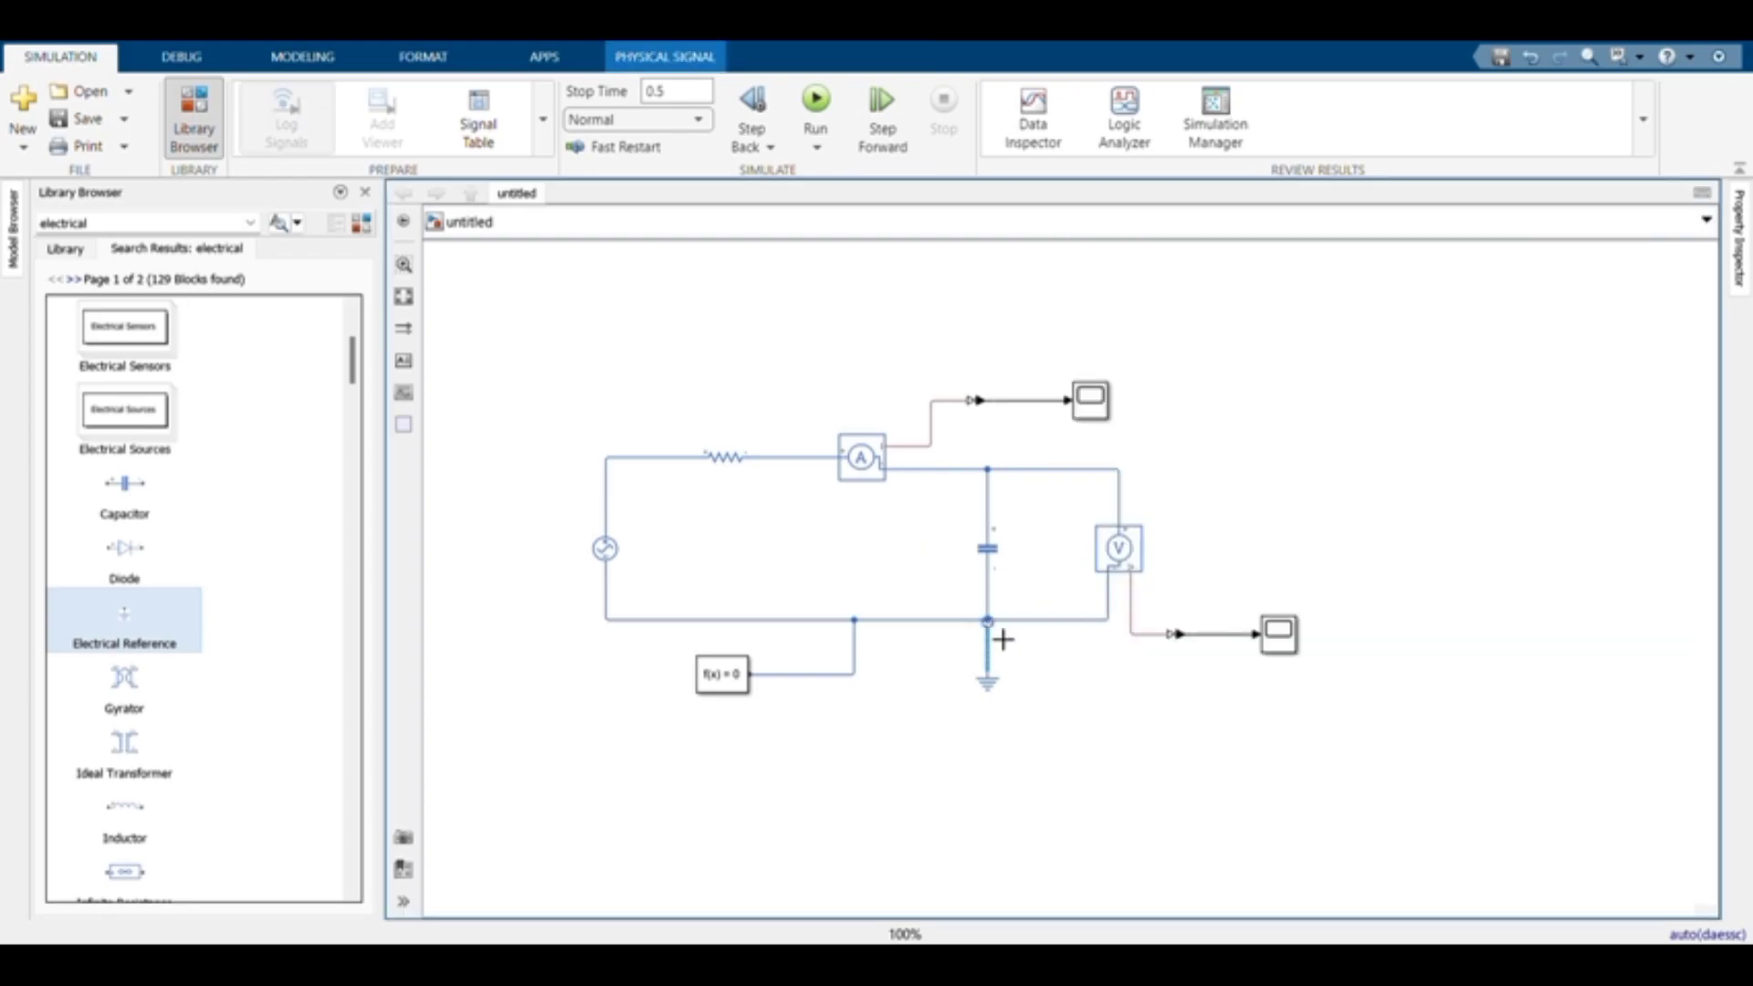
double_click(1116, 548)
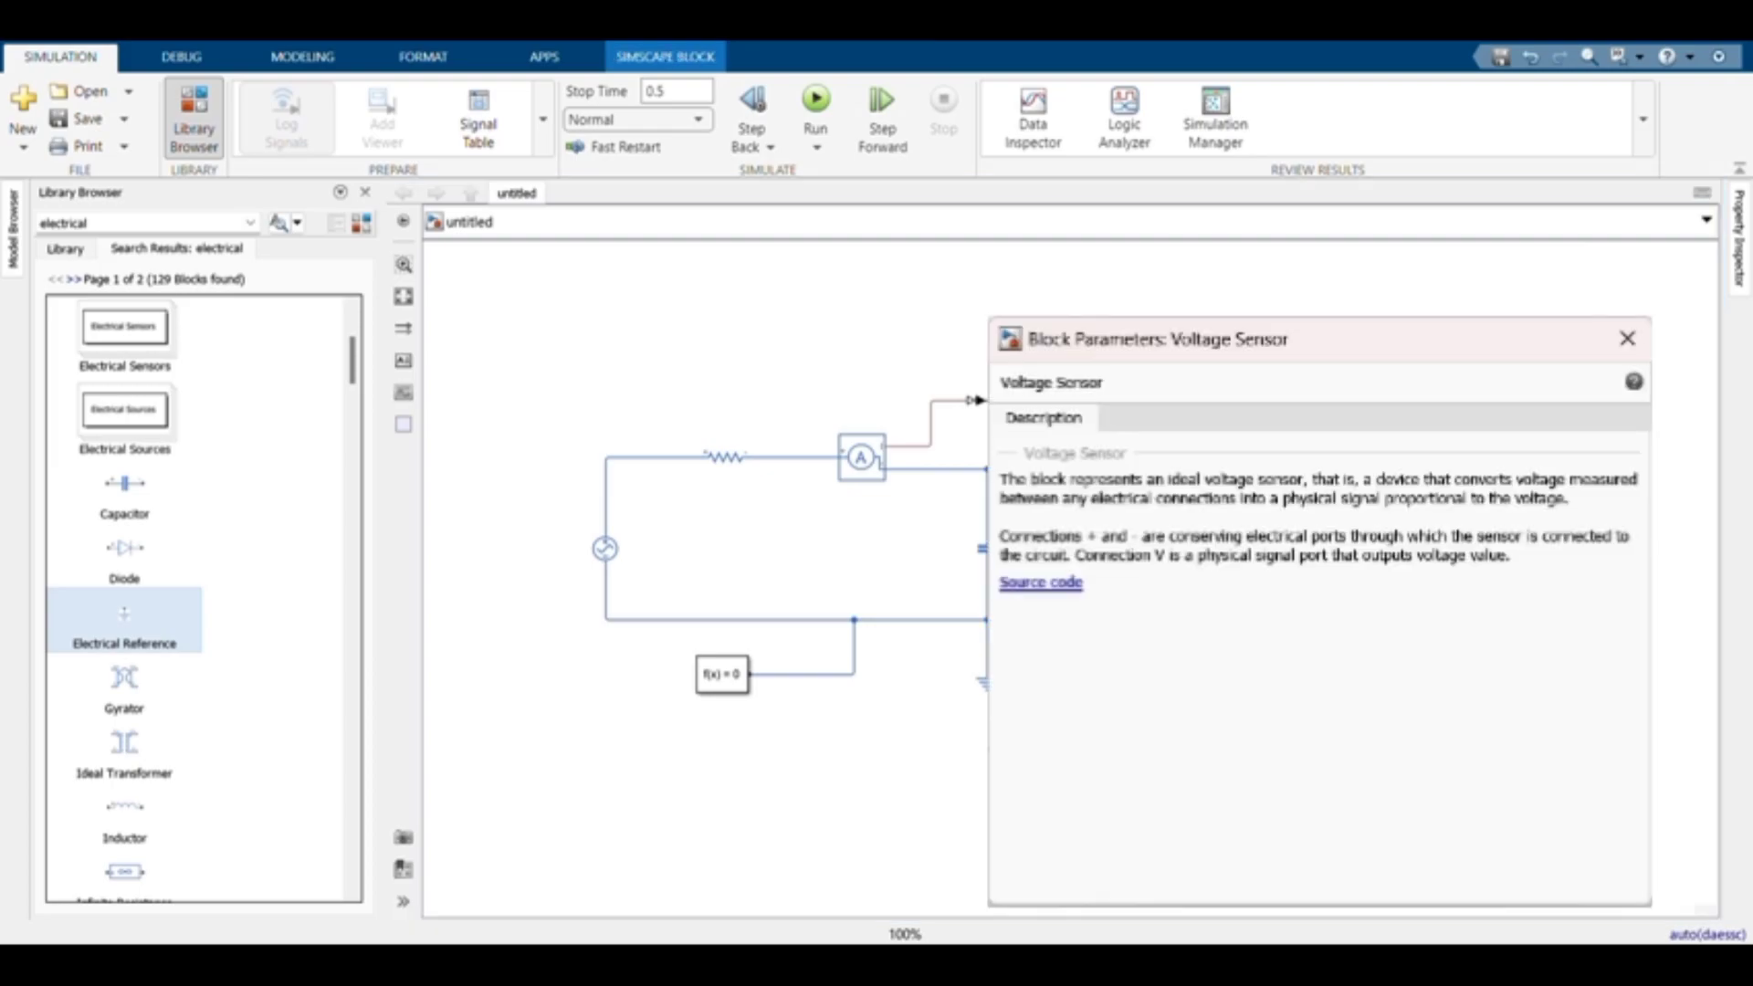
double_click(721, 674)
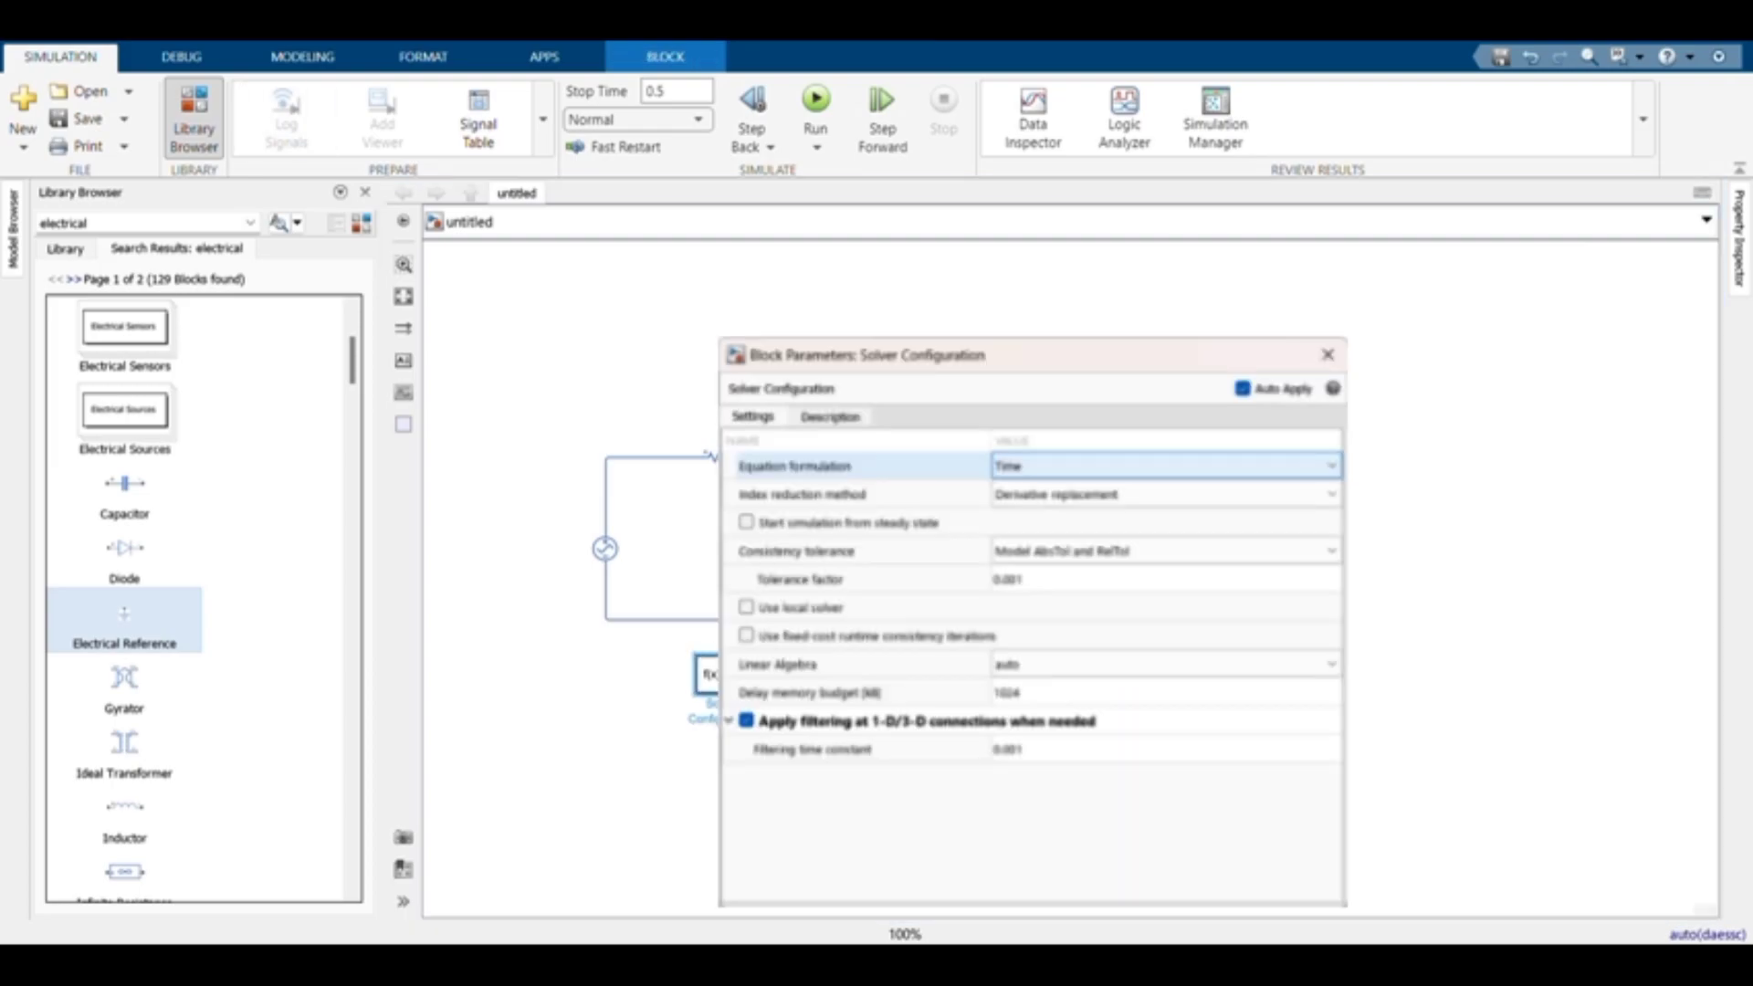
click(1327, 354)
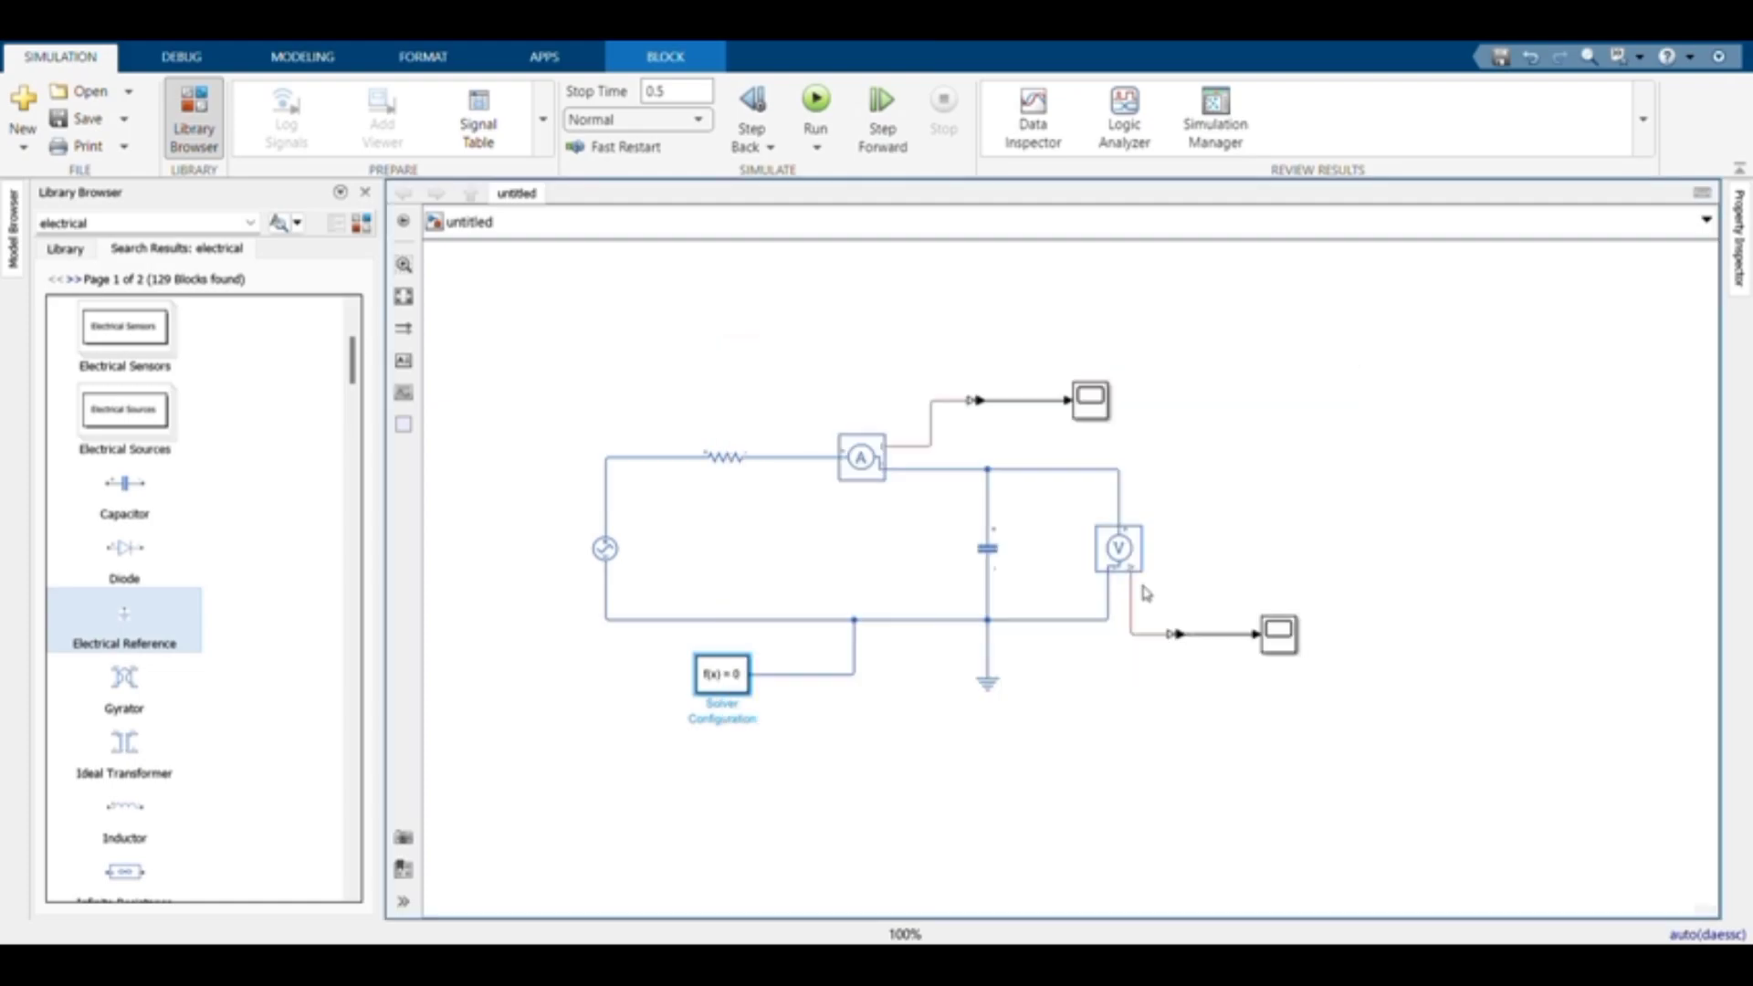
click(1279, 632)
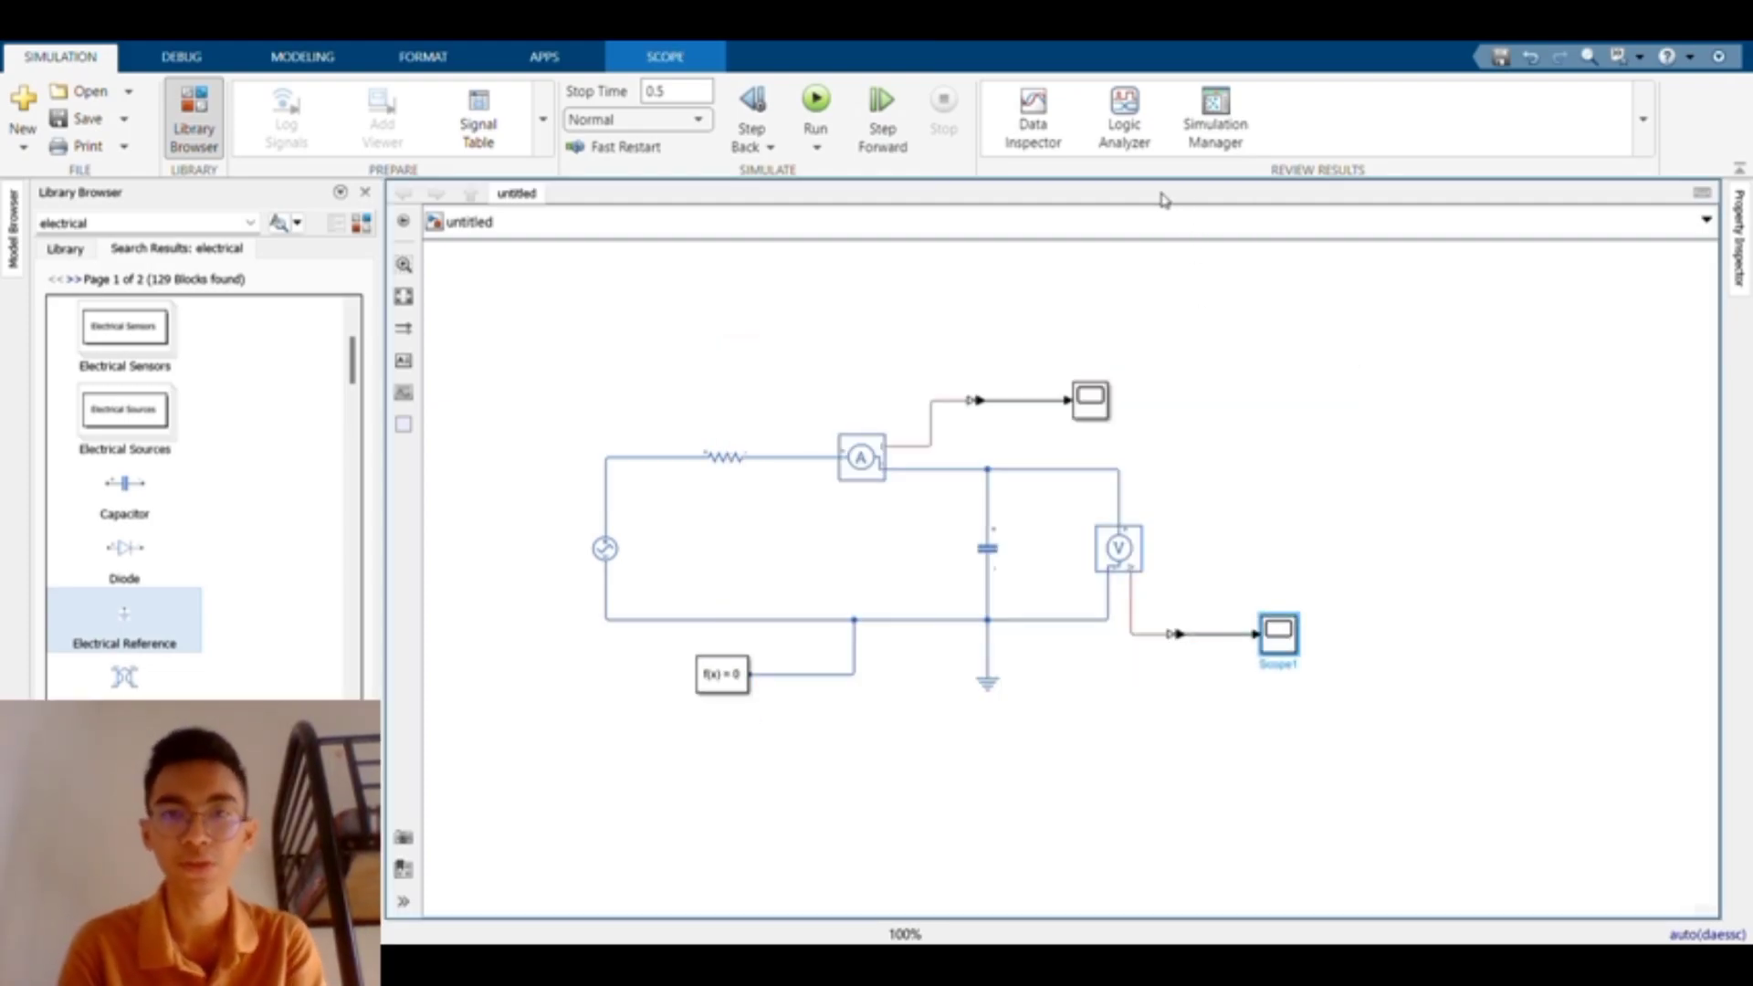
Run the simulation with a 0.1 s stop time and view both scopes' sine waves.
click(686, 93)
text(0.1)
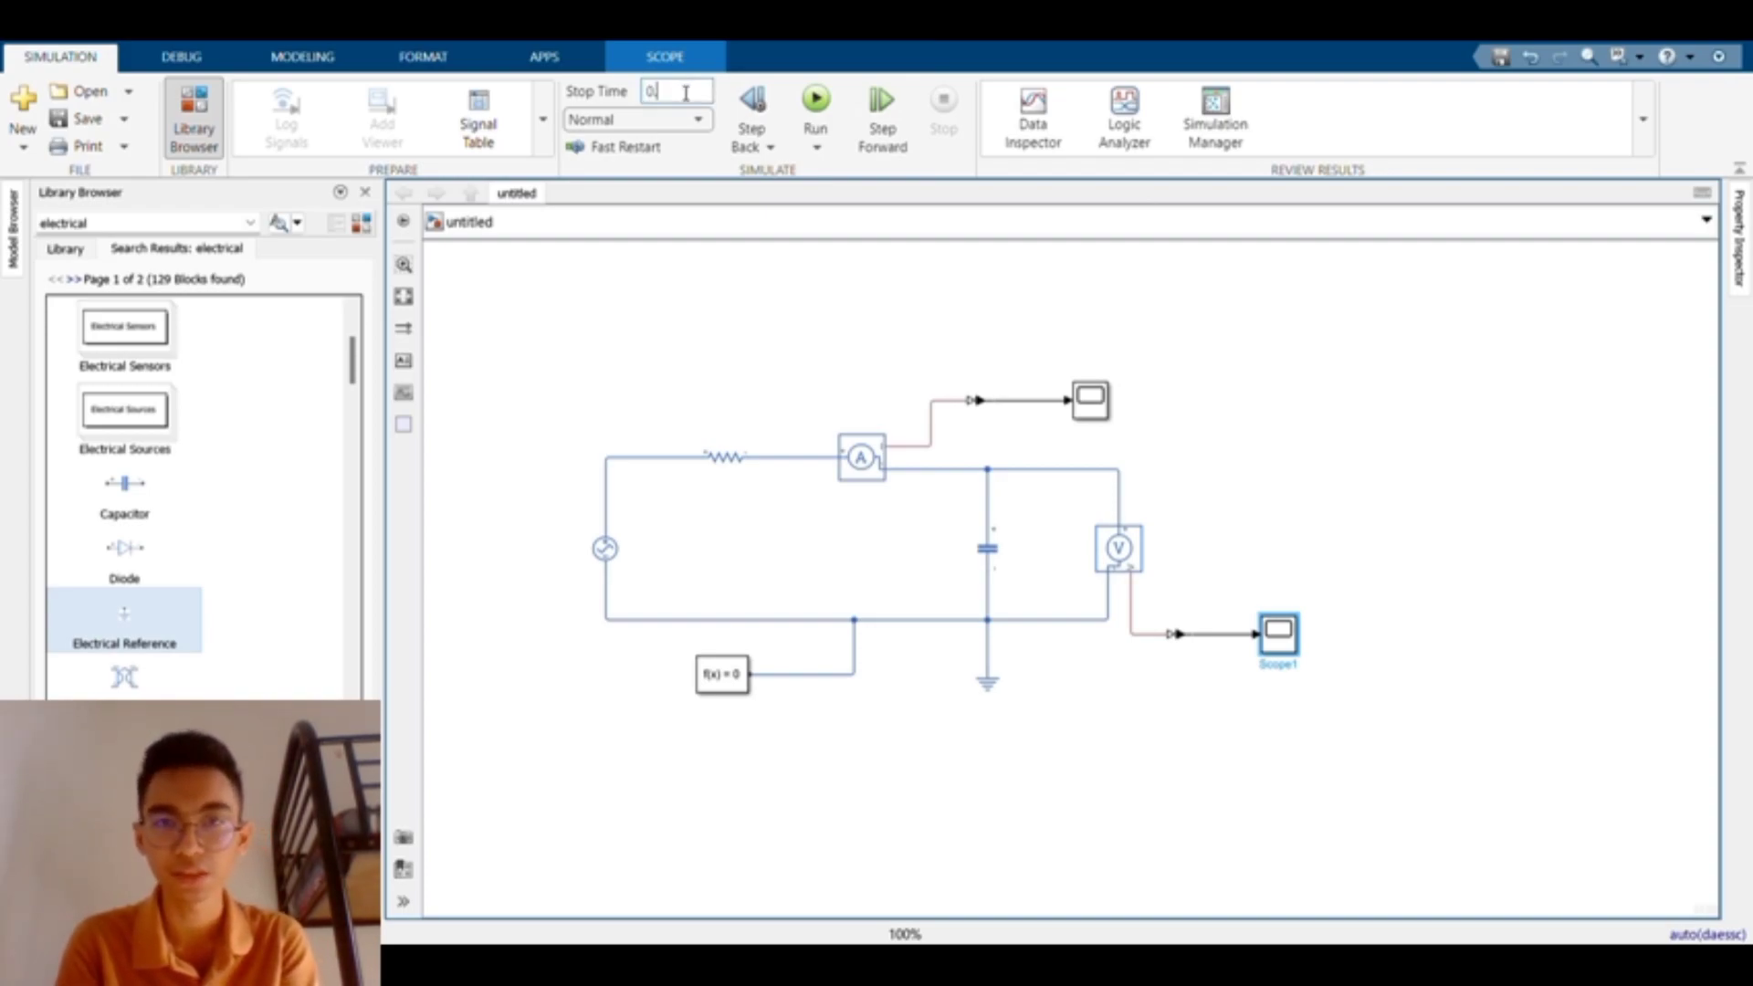
click(816, 100)
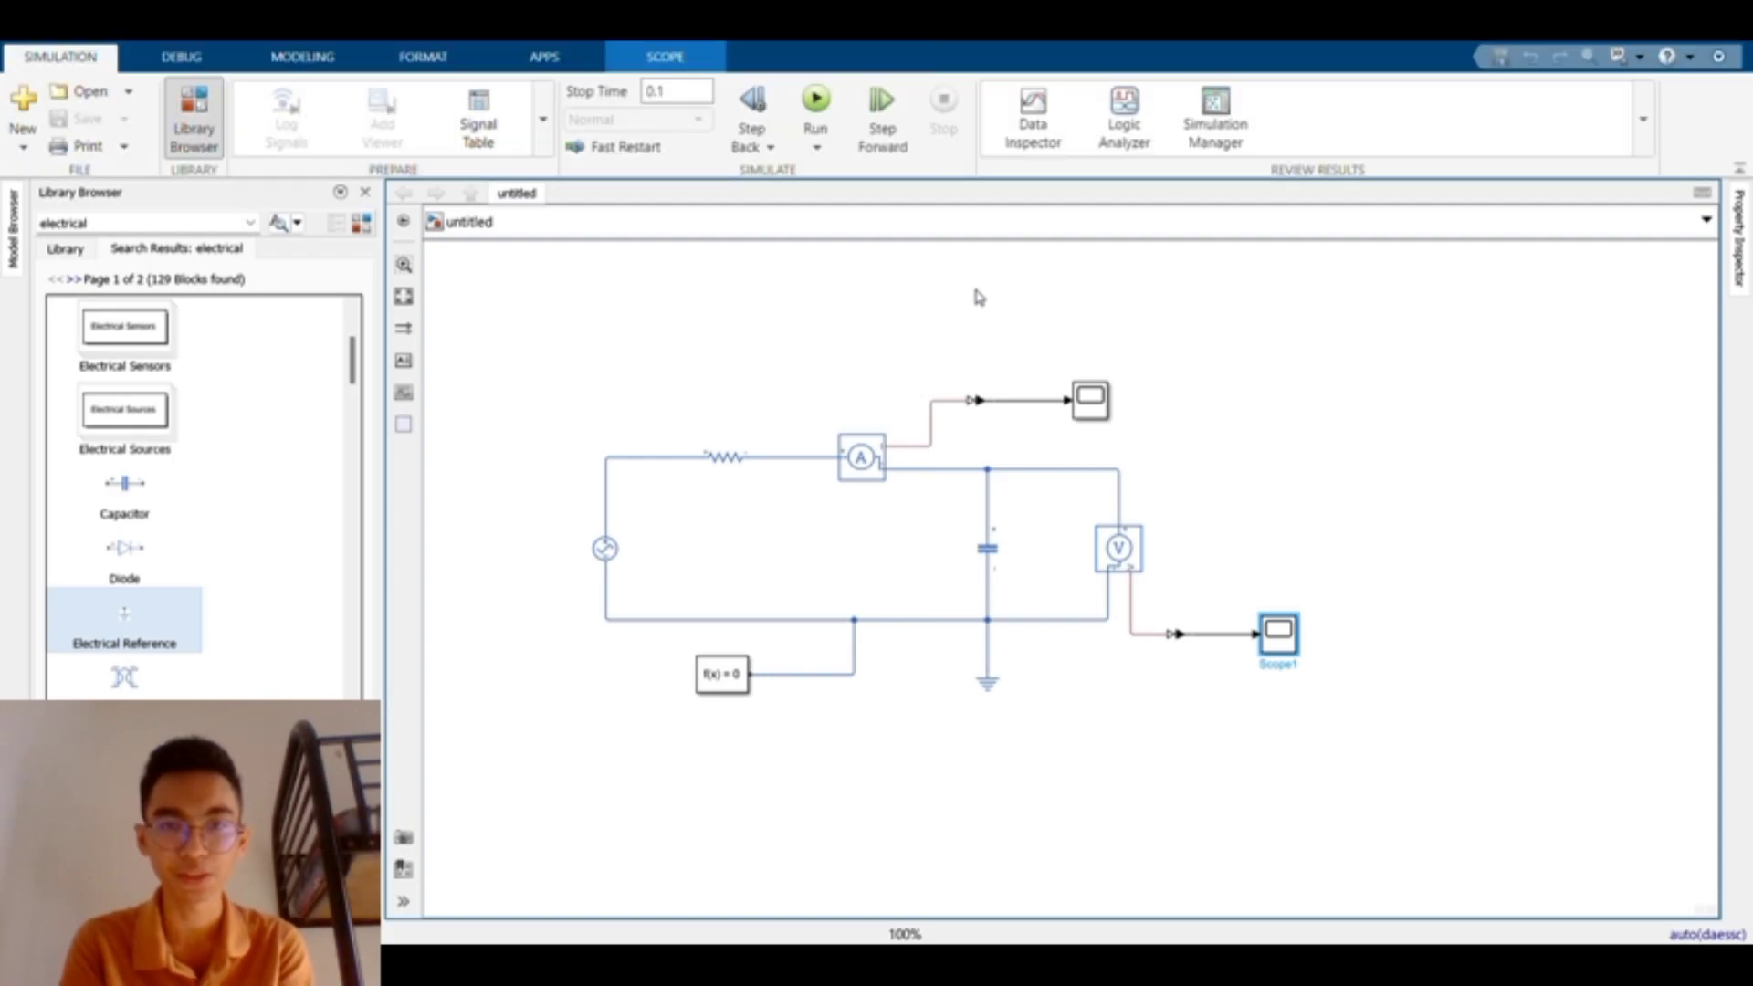
double_click(1093, 399)
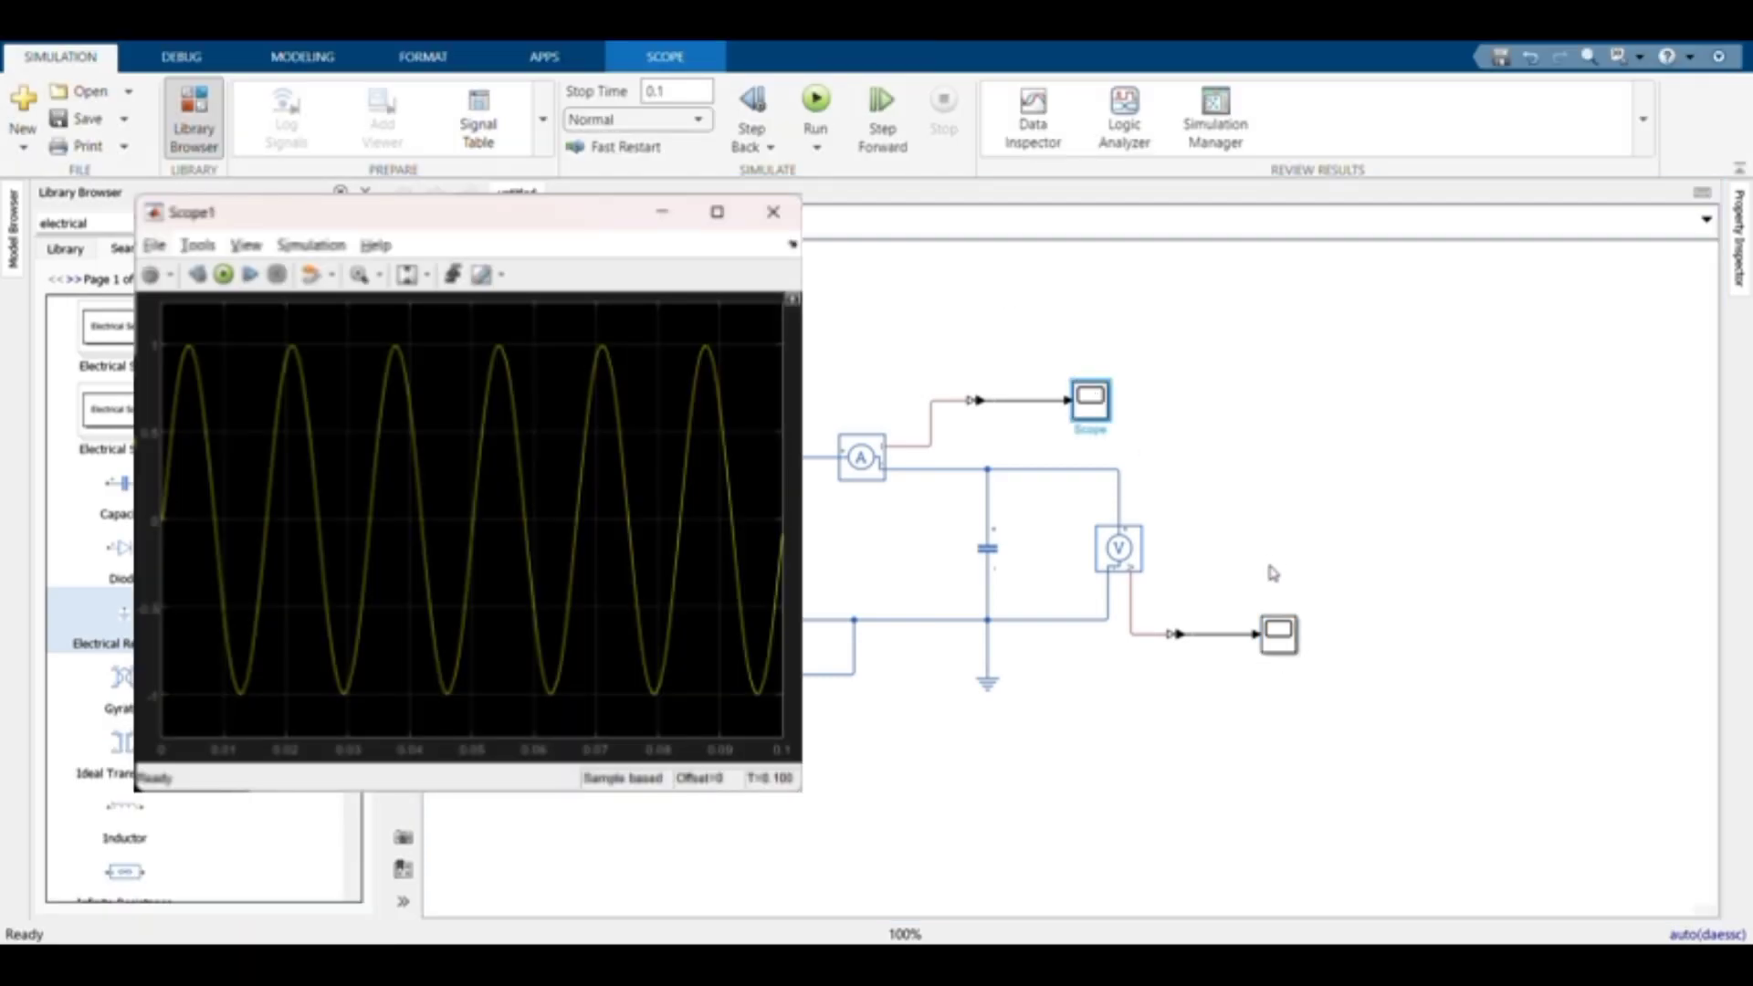
double_click(1281, 634)
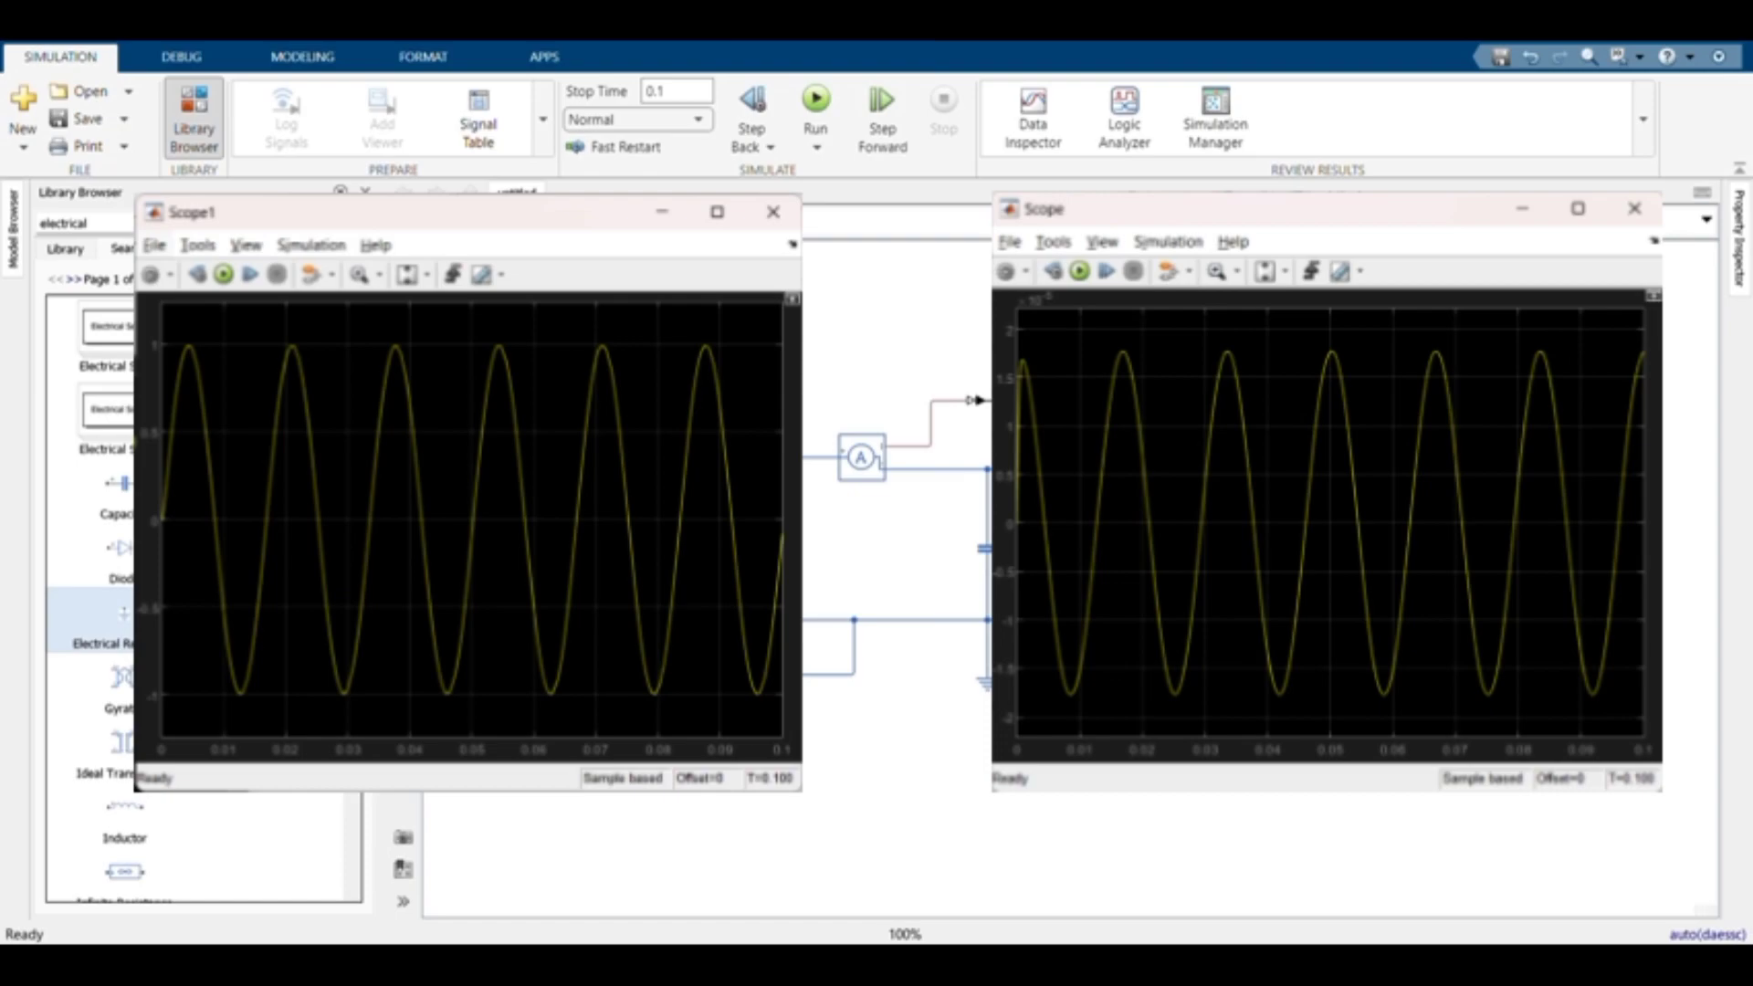
click(675, 91)
double_click(655, 91)
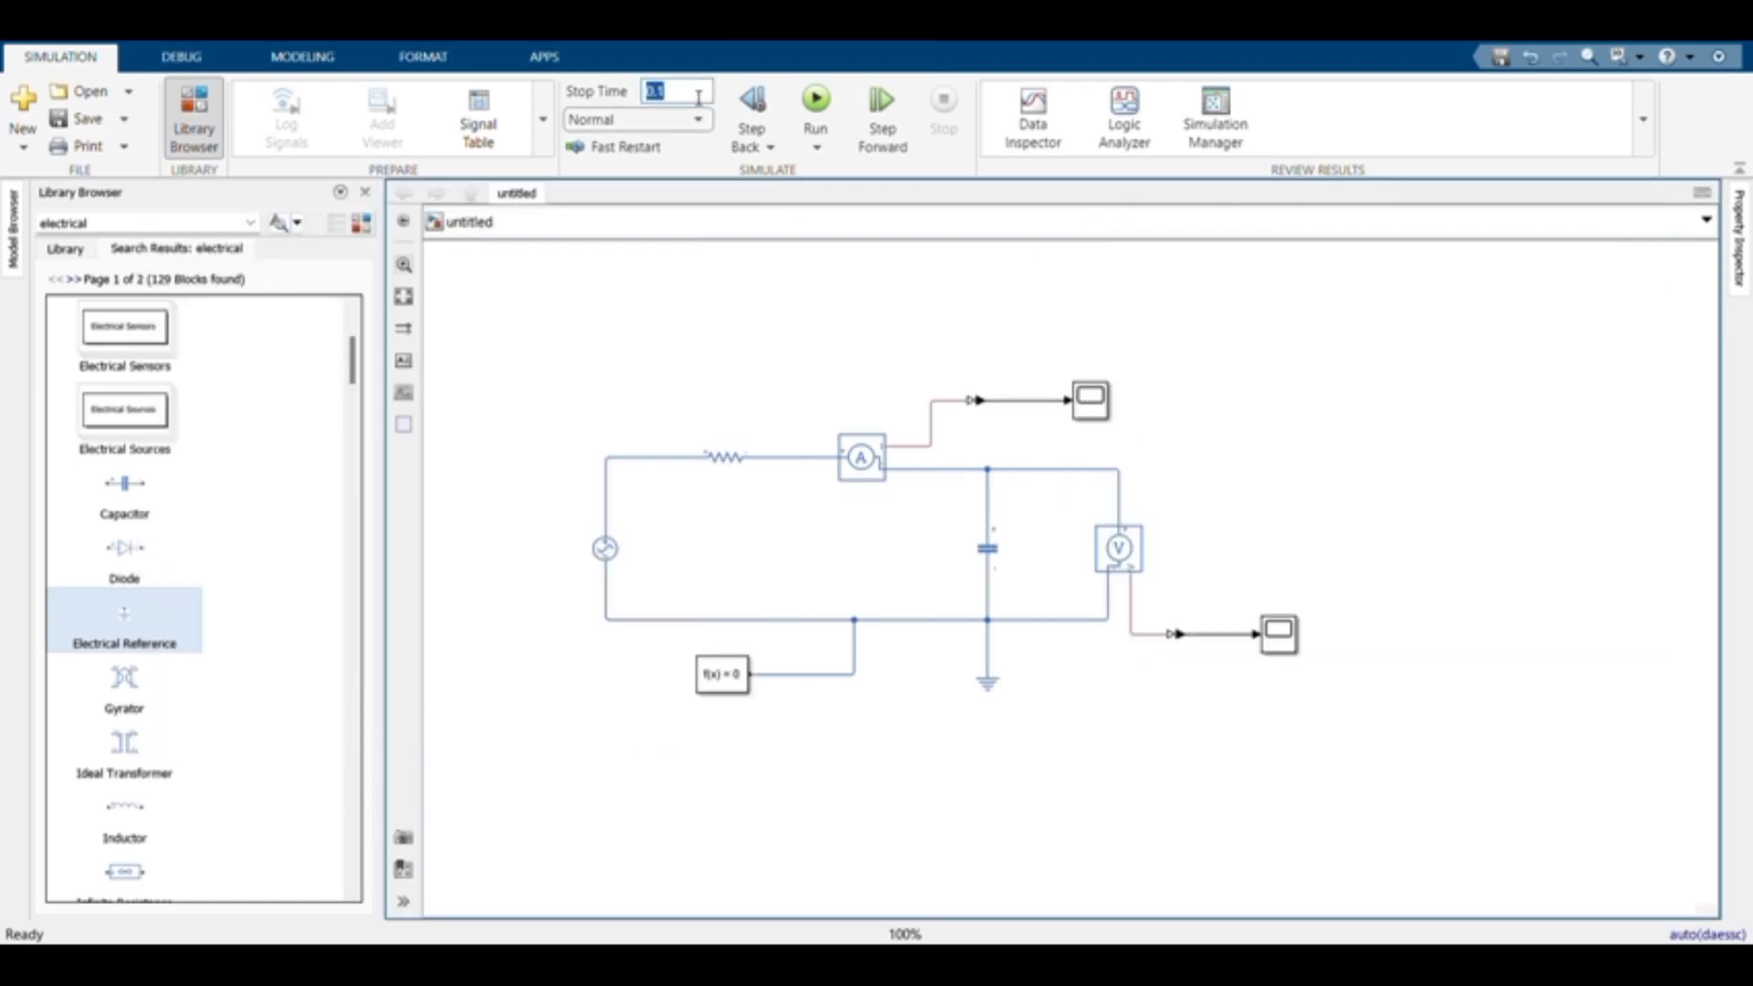
Rerun with stop time 0.5 and open the voltage and current scope plots.
text(0.5)
click(824, 105)
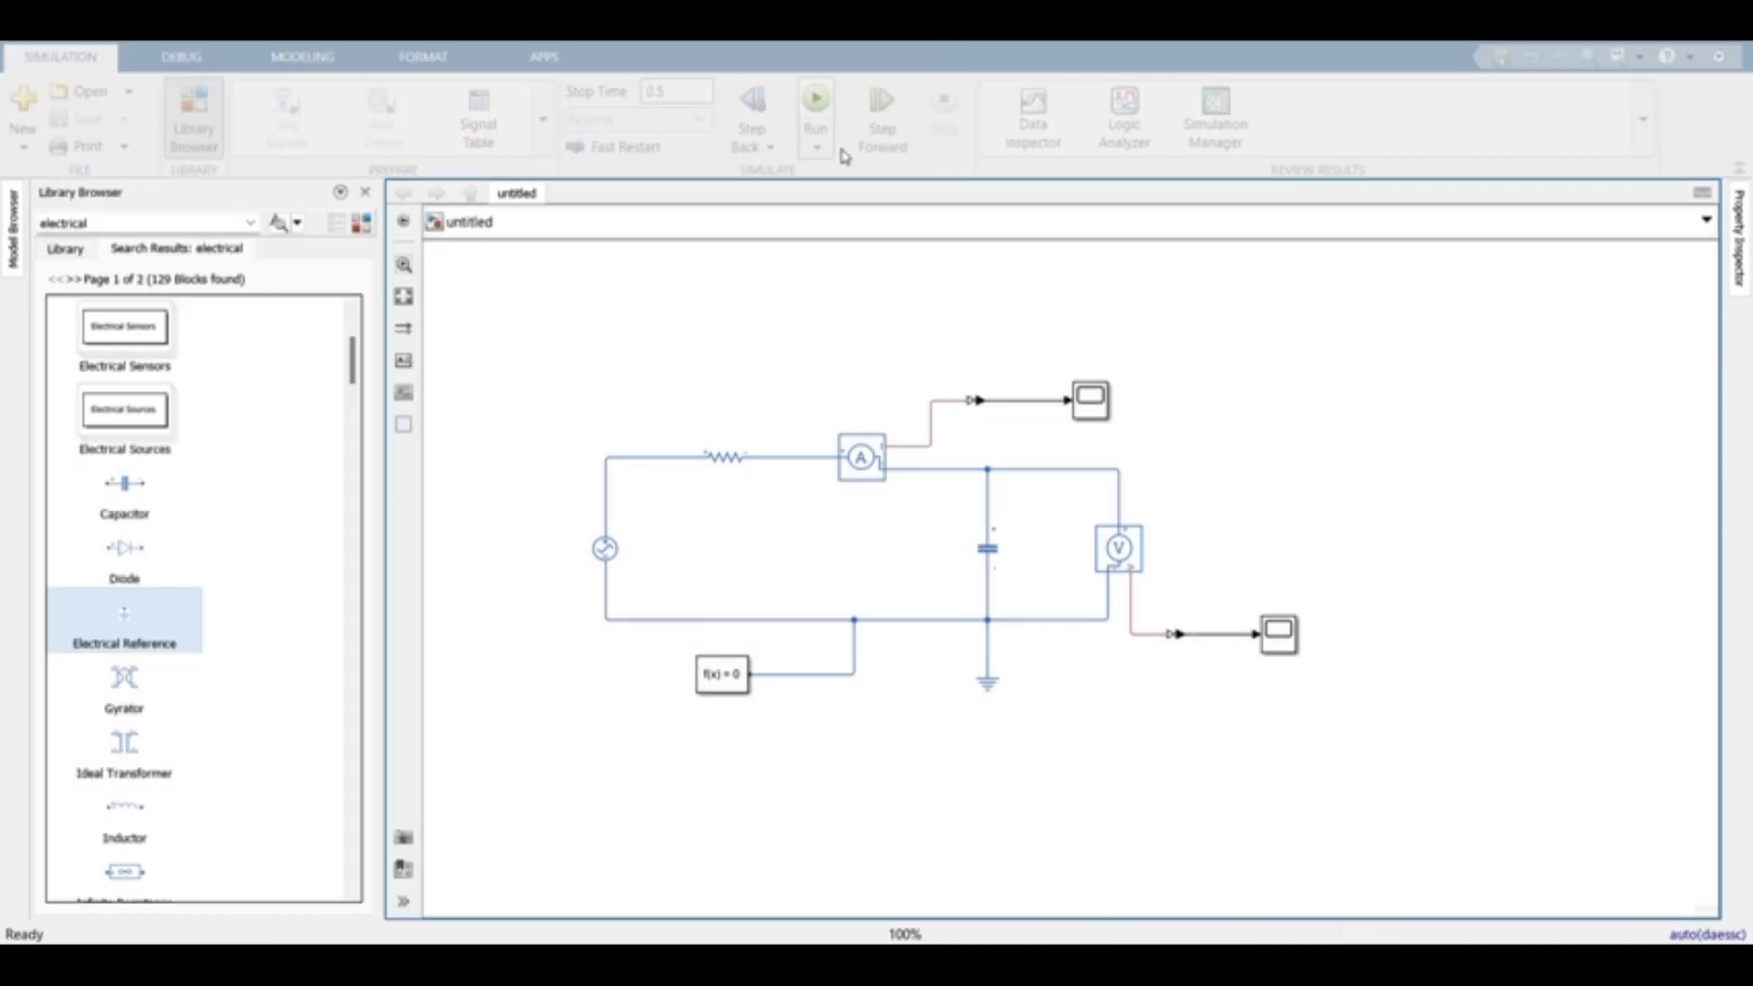
double_click(1091, 401)
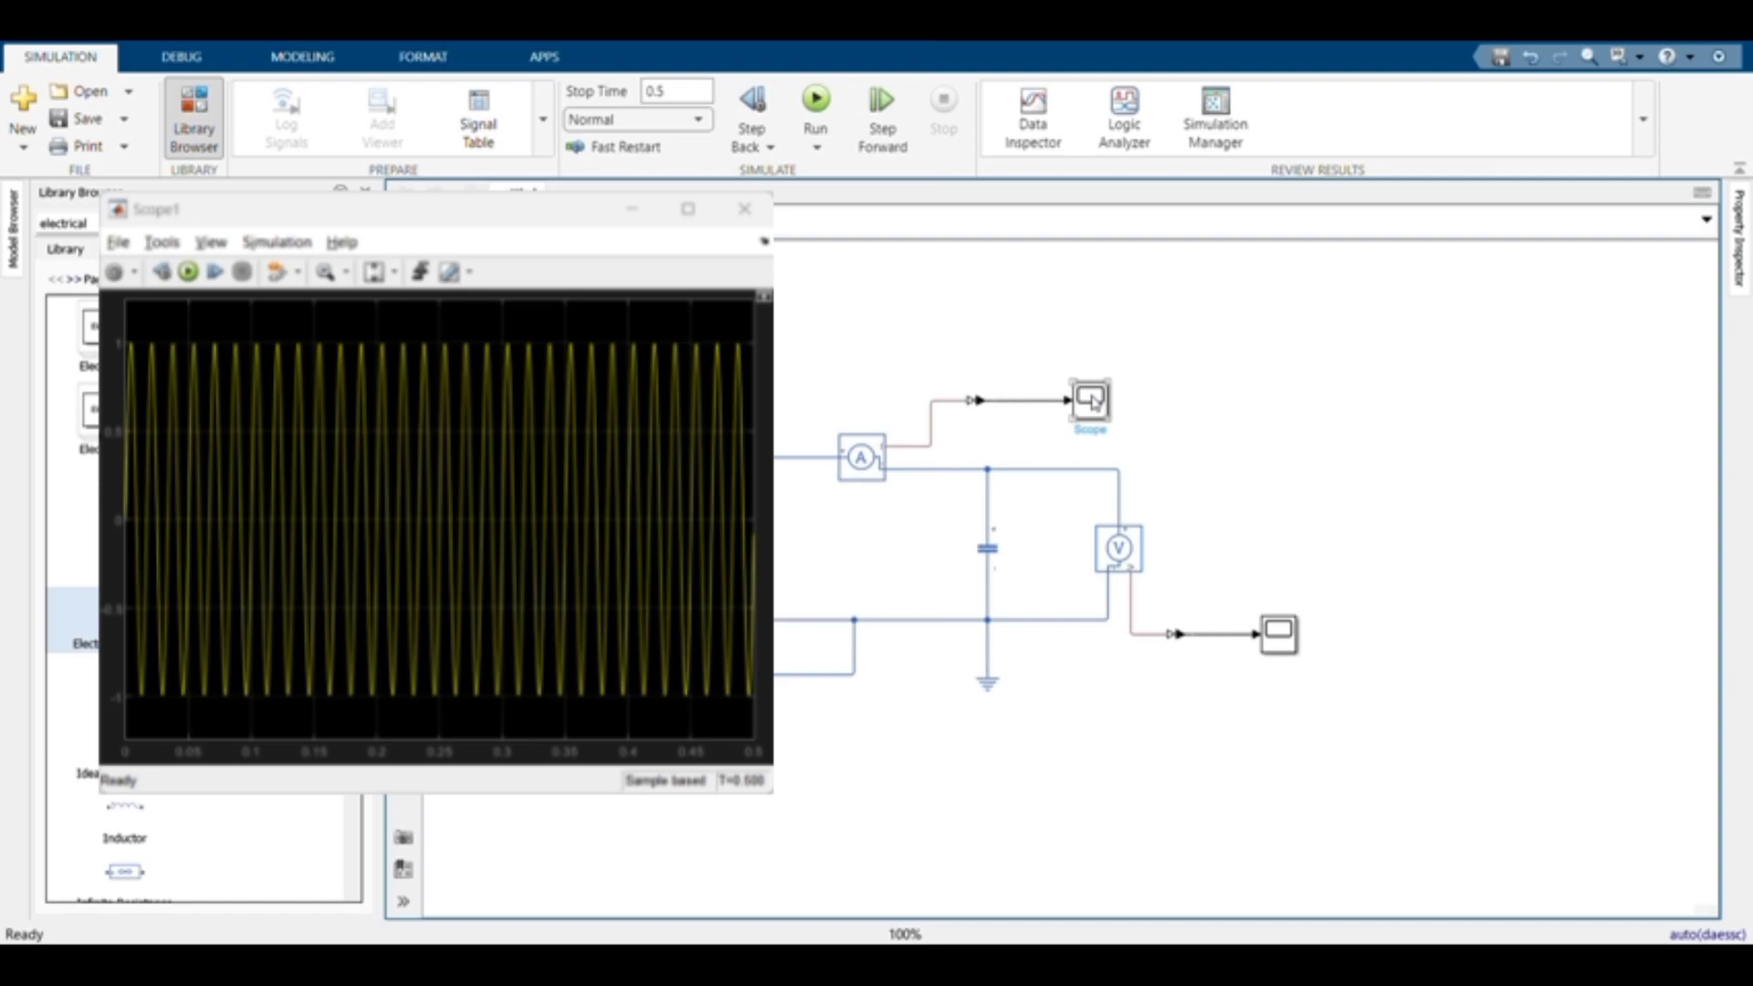
double_click(1279, 635)
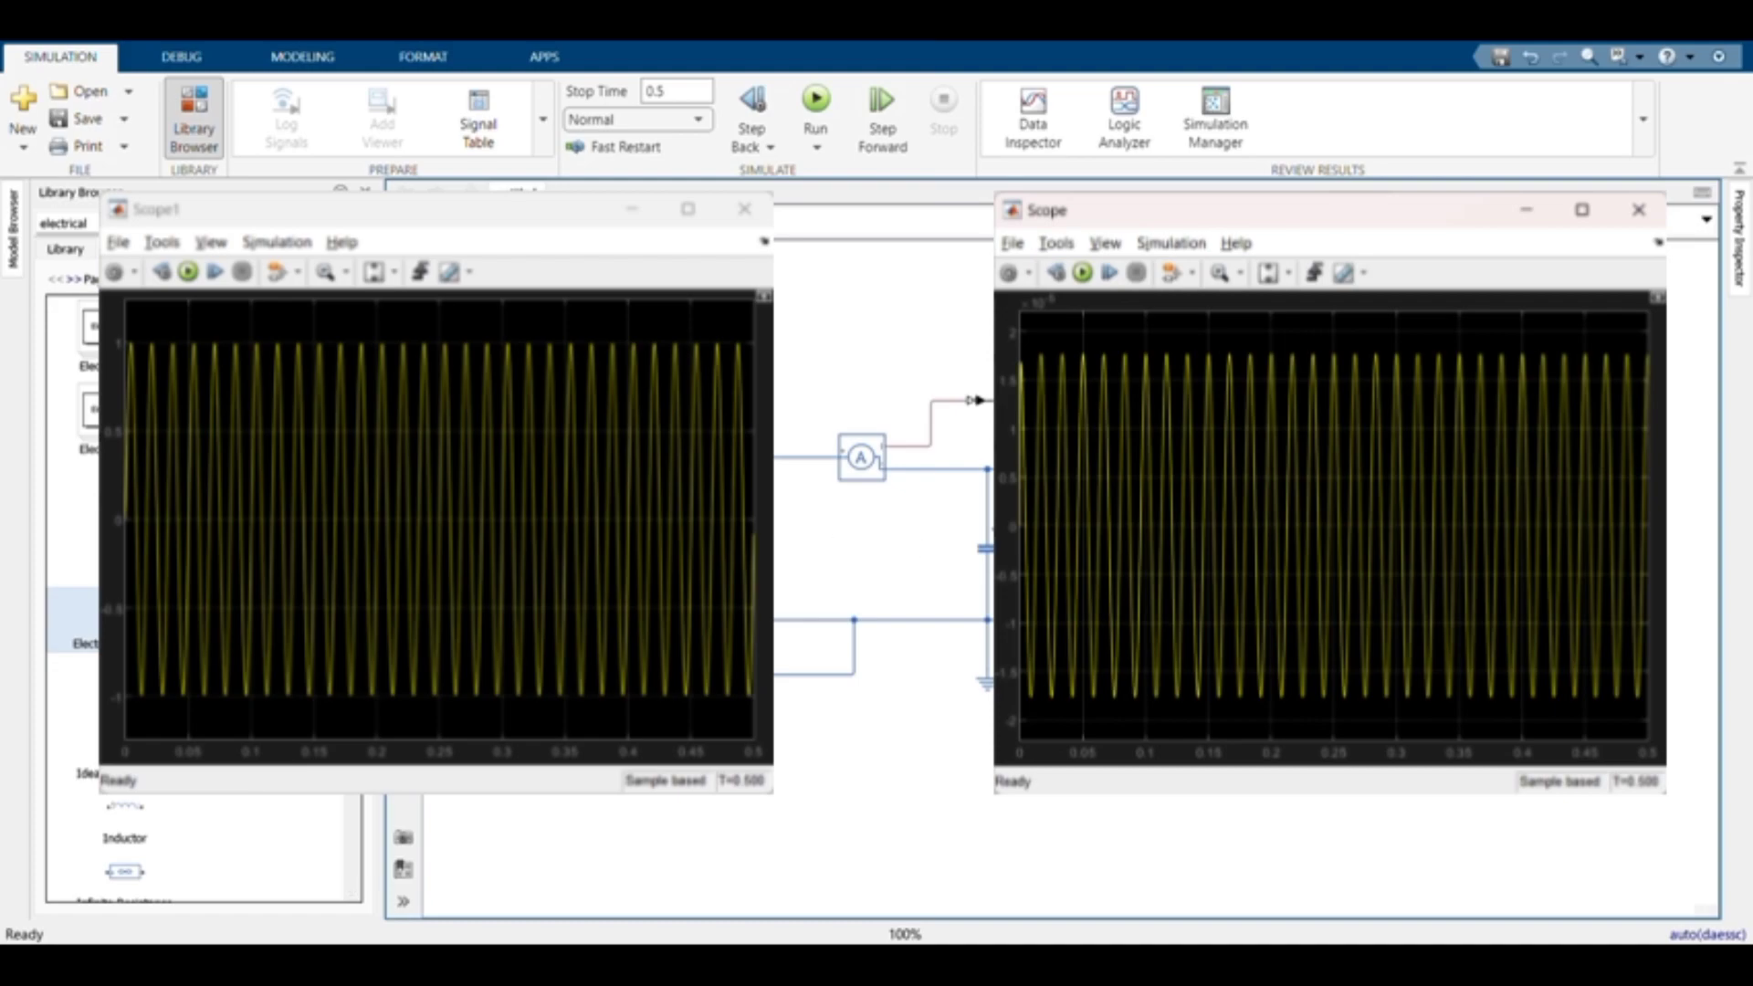
click(832, 557)
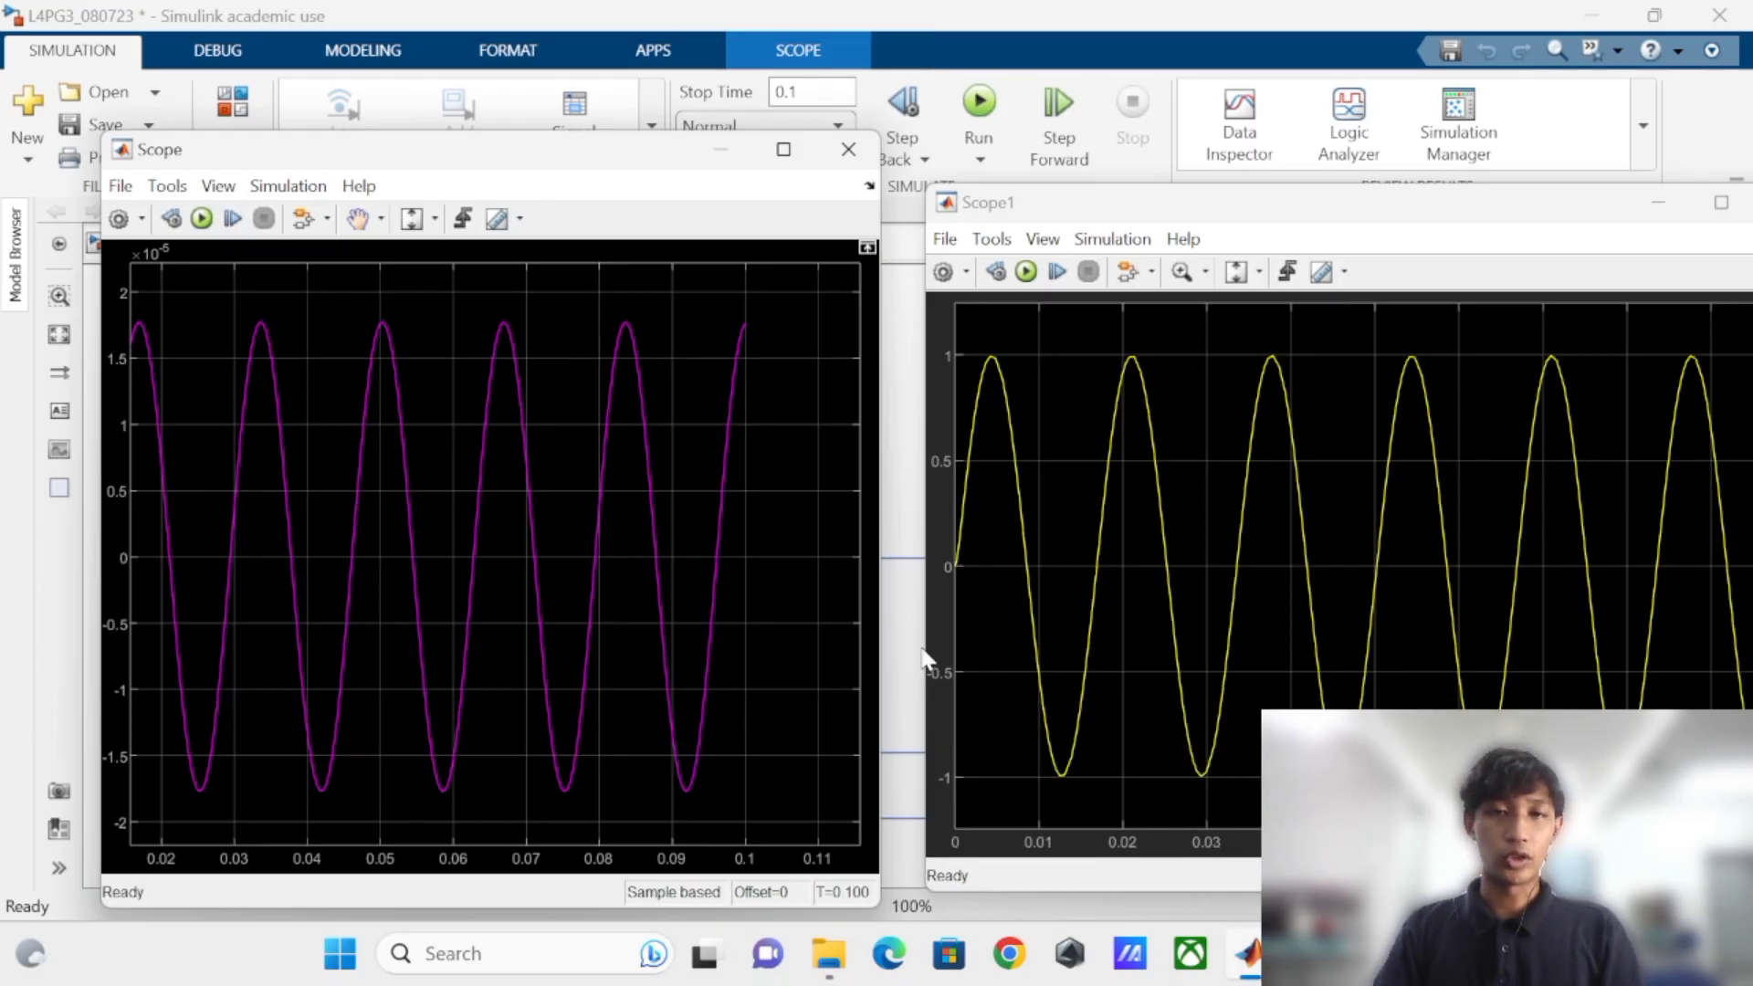
Minimize the voltage scope, then widen and center the current scope window.
mouse_move(485, 164)
mouse_down()
mouse_move(530, 207)
mouse_move(462, 190)
mouse_move(464, 168)
mouse_up()
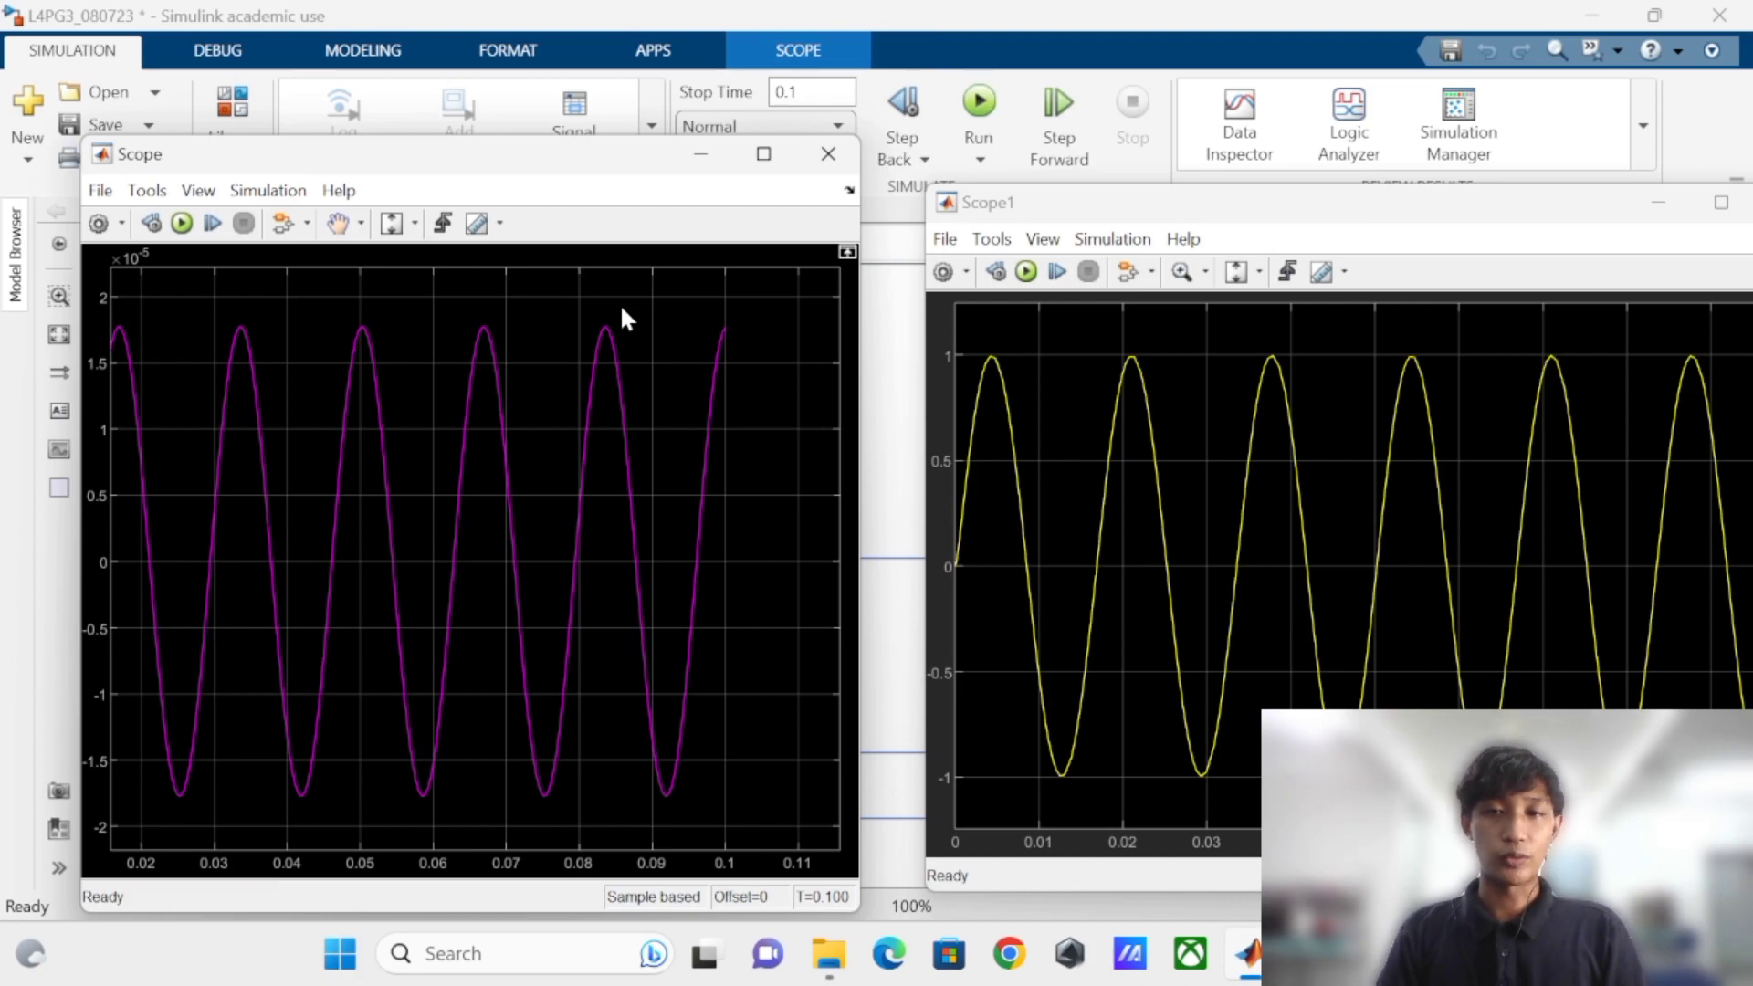
mouse_move(555, 162)
mouse_down()
mouse_move(500, 163)
mouse_move(572, 165)
mouse_move(566, 139)
mouse_move(537, 165)
mouse_up()
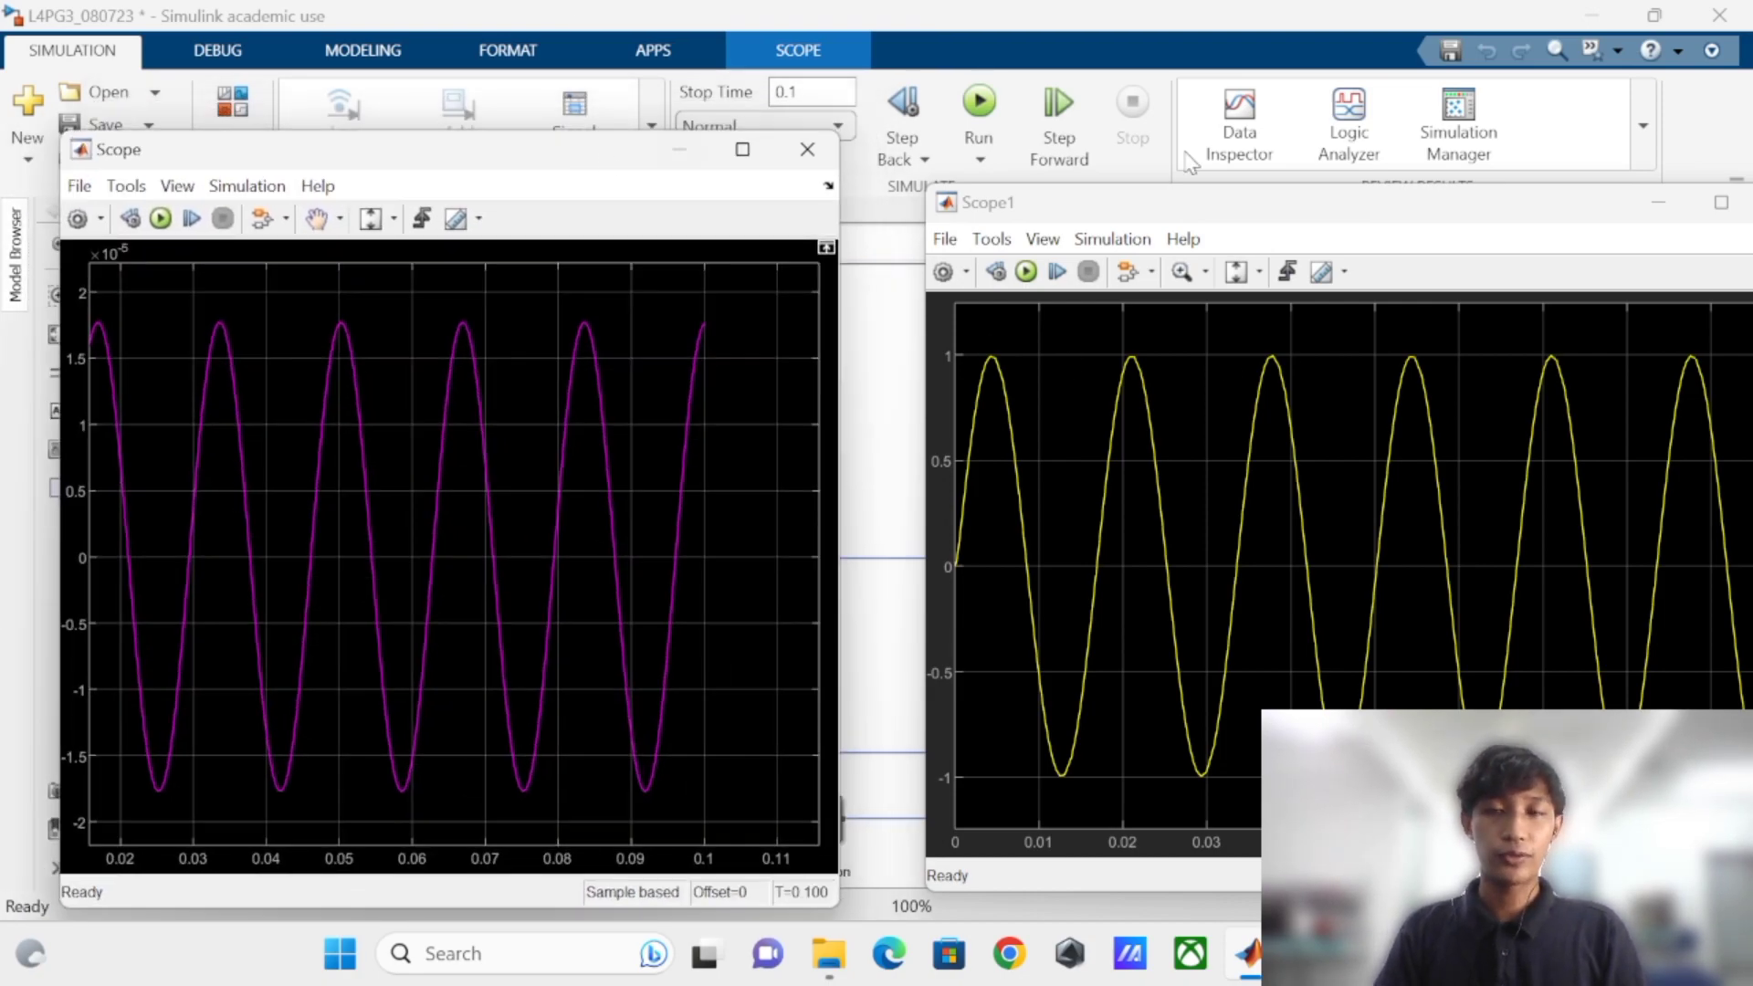
drag(1205, 216, 1127, 195)
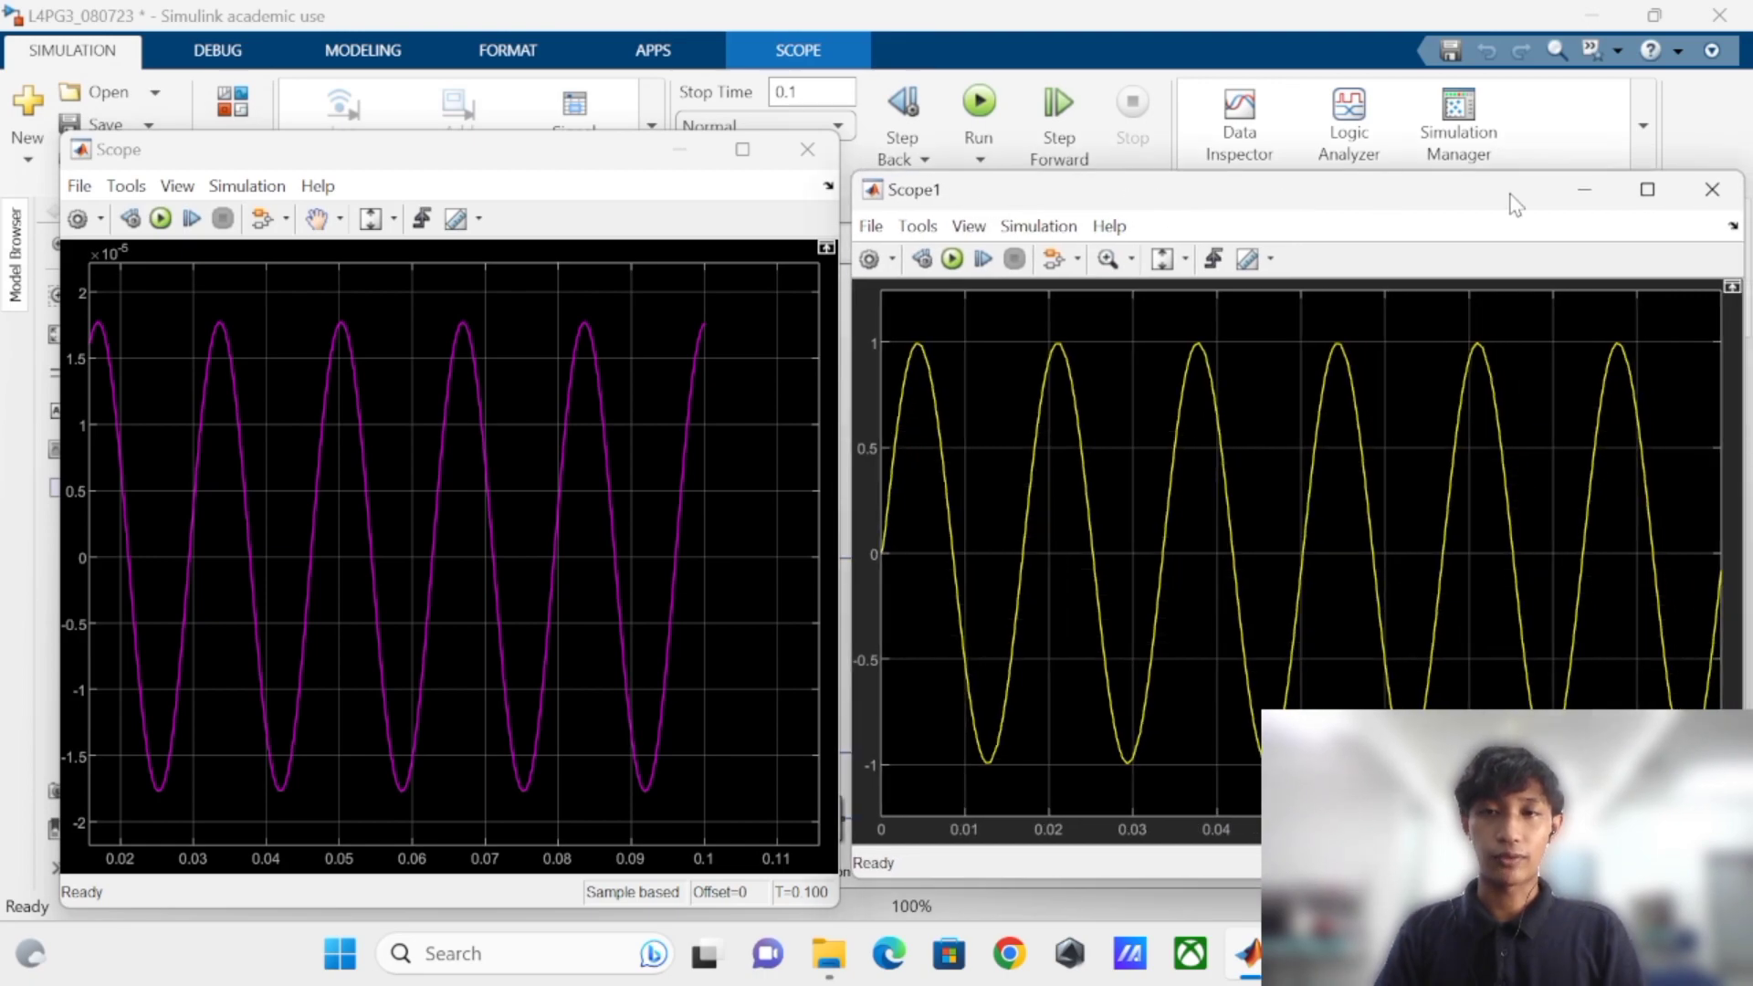
click(1585, 190)
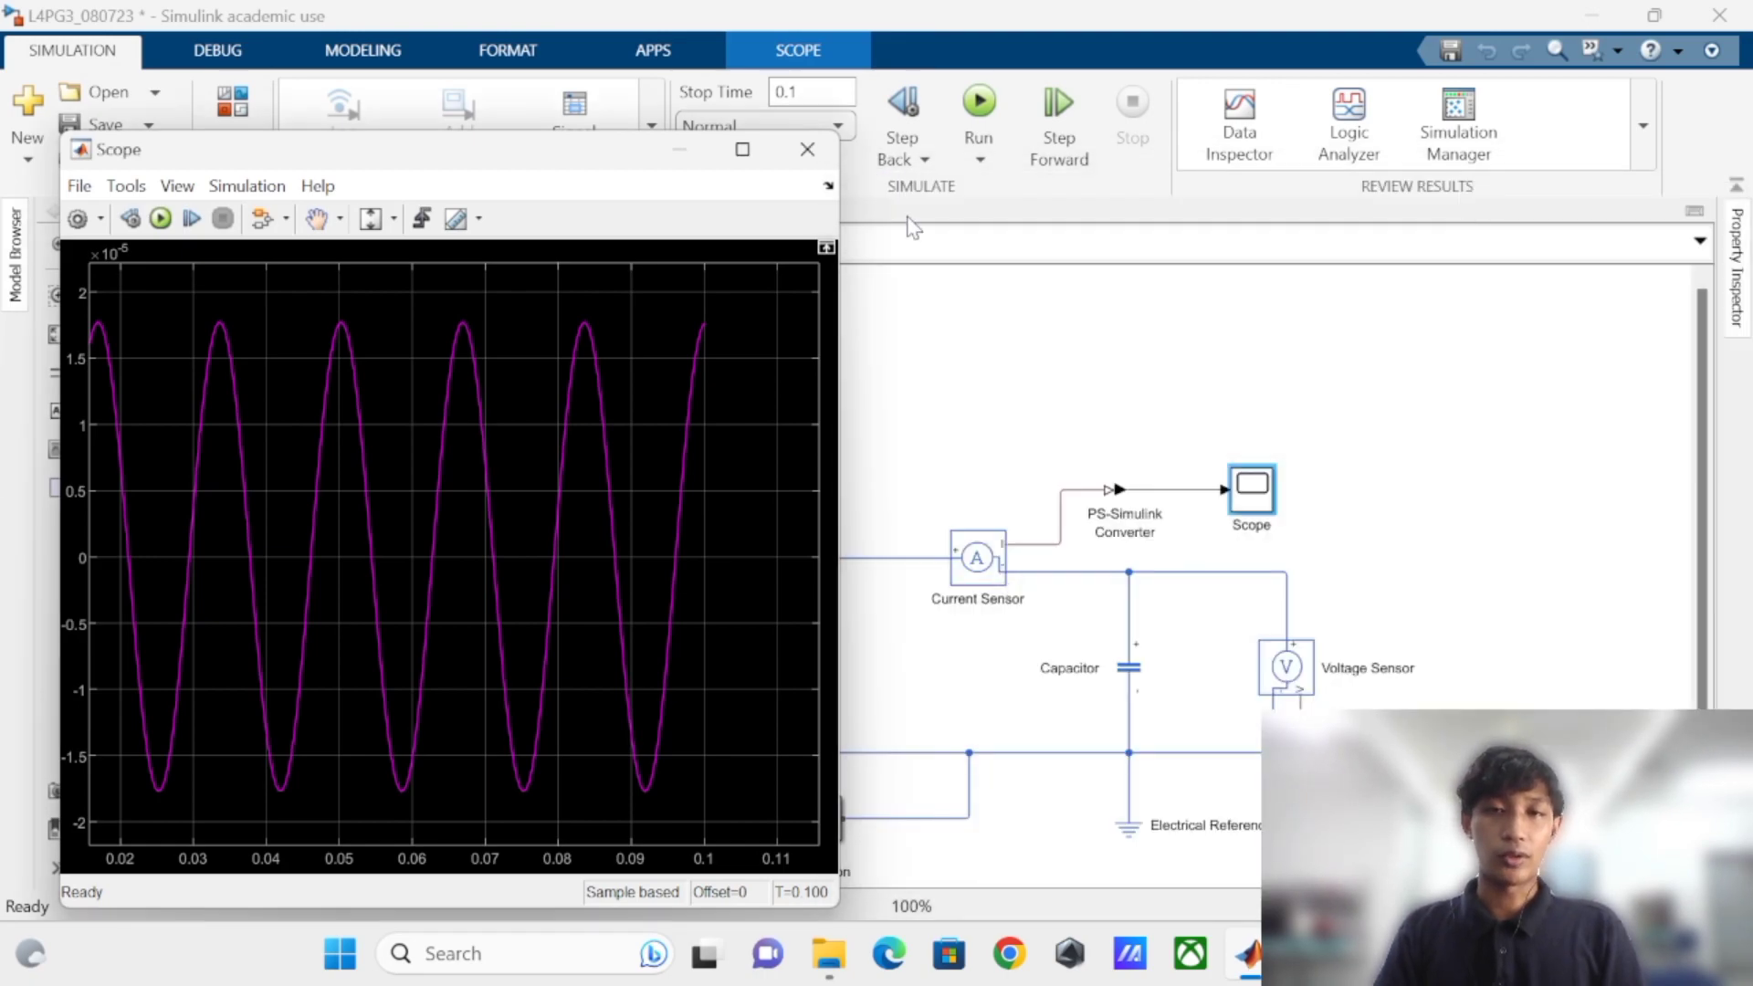
drag(844, 359, 1389, 365)
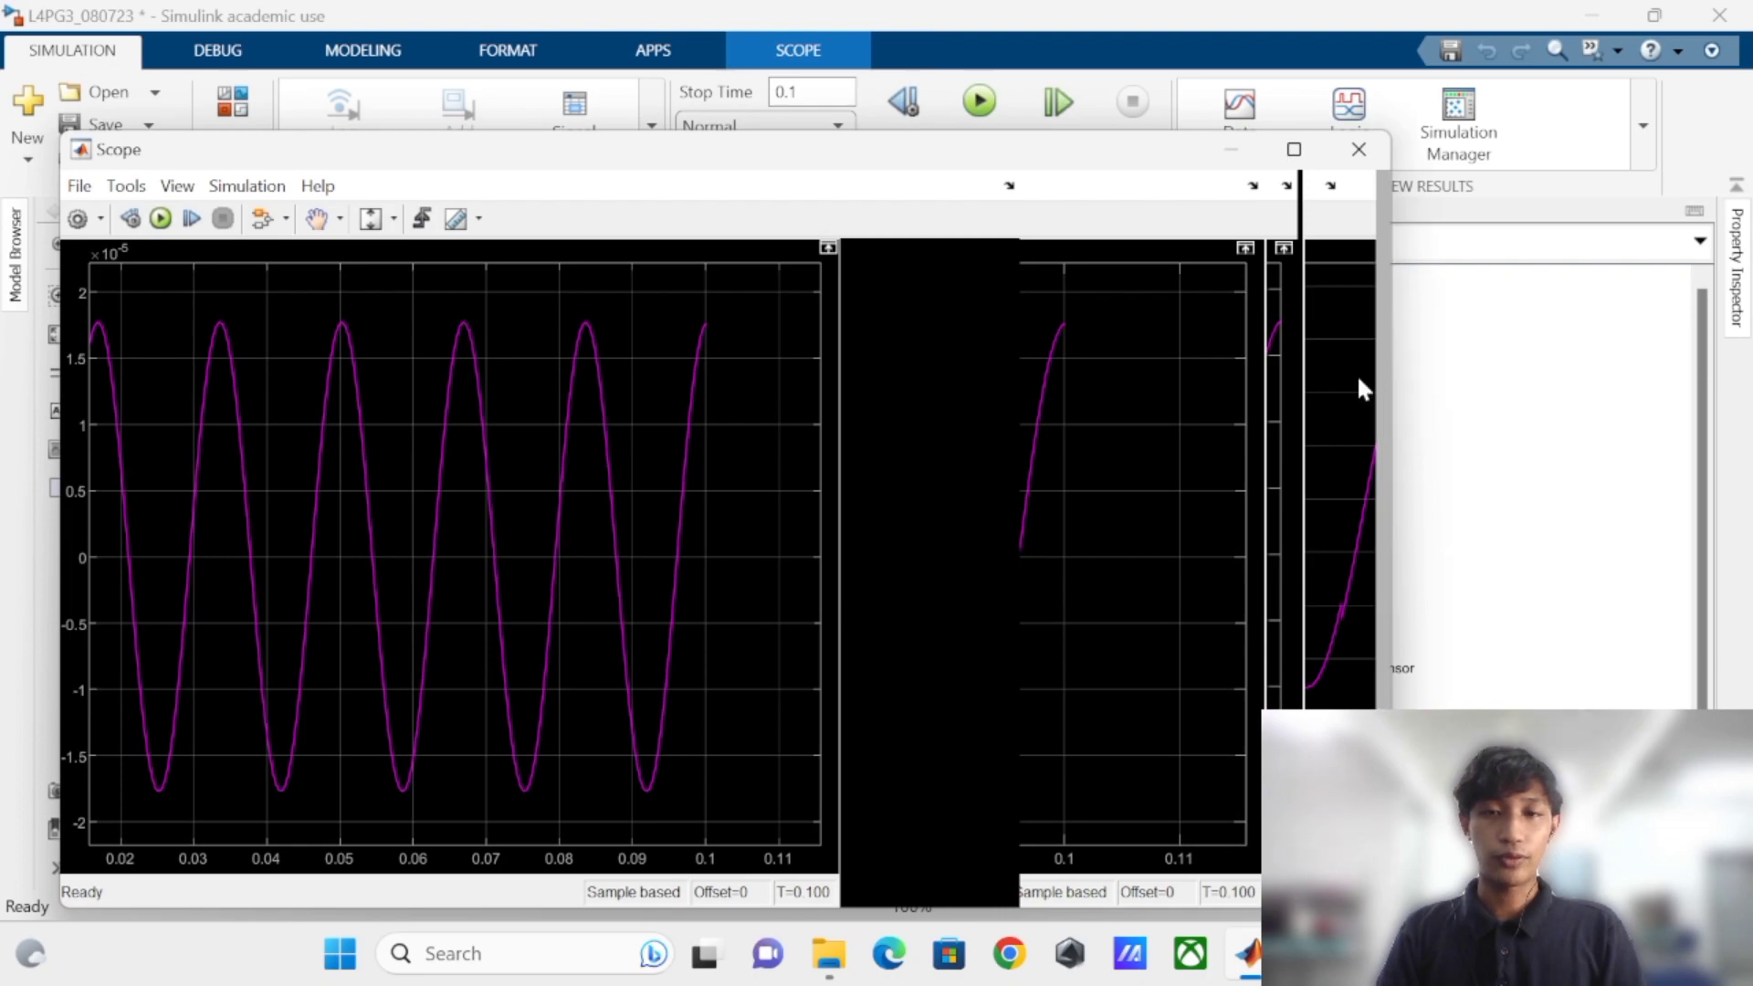
drag(691, 155, 840, 150)
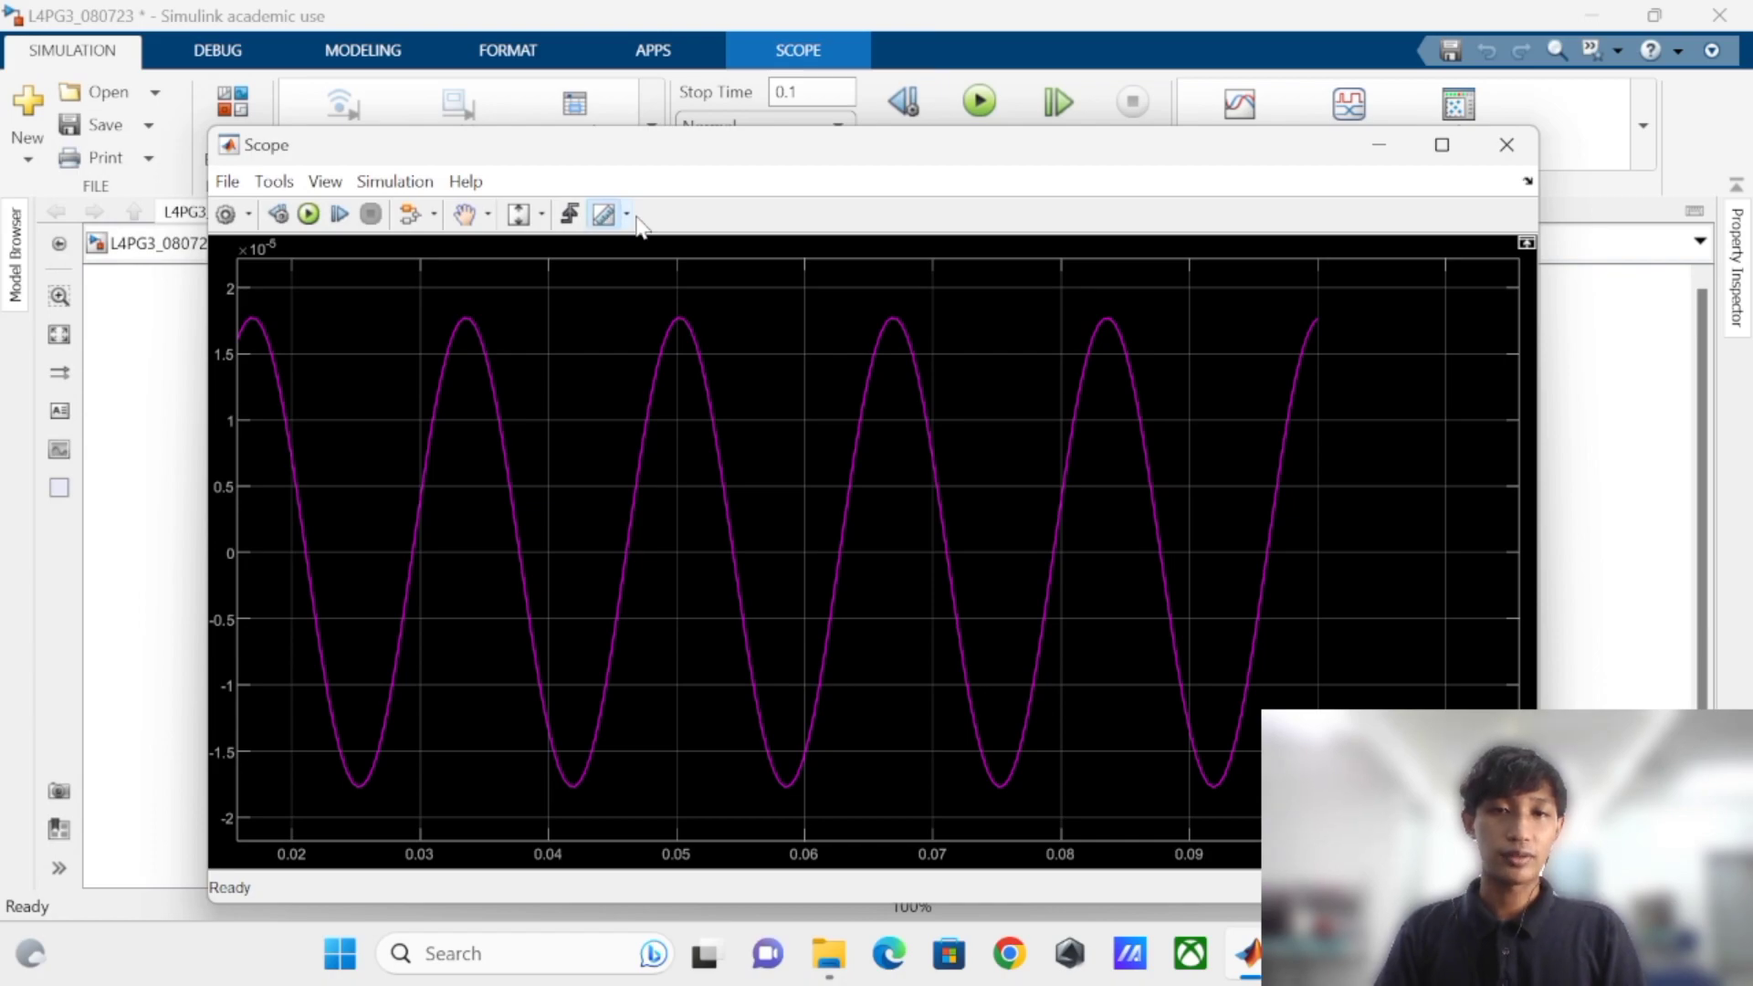
click(603, 215)
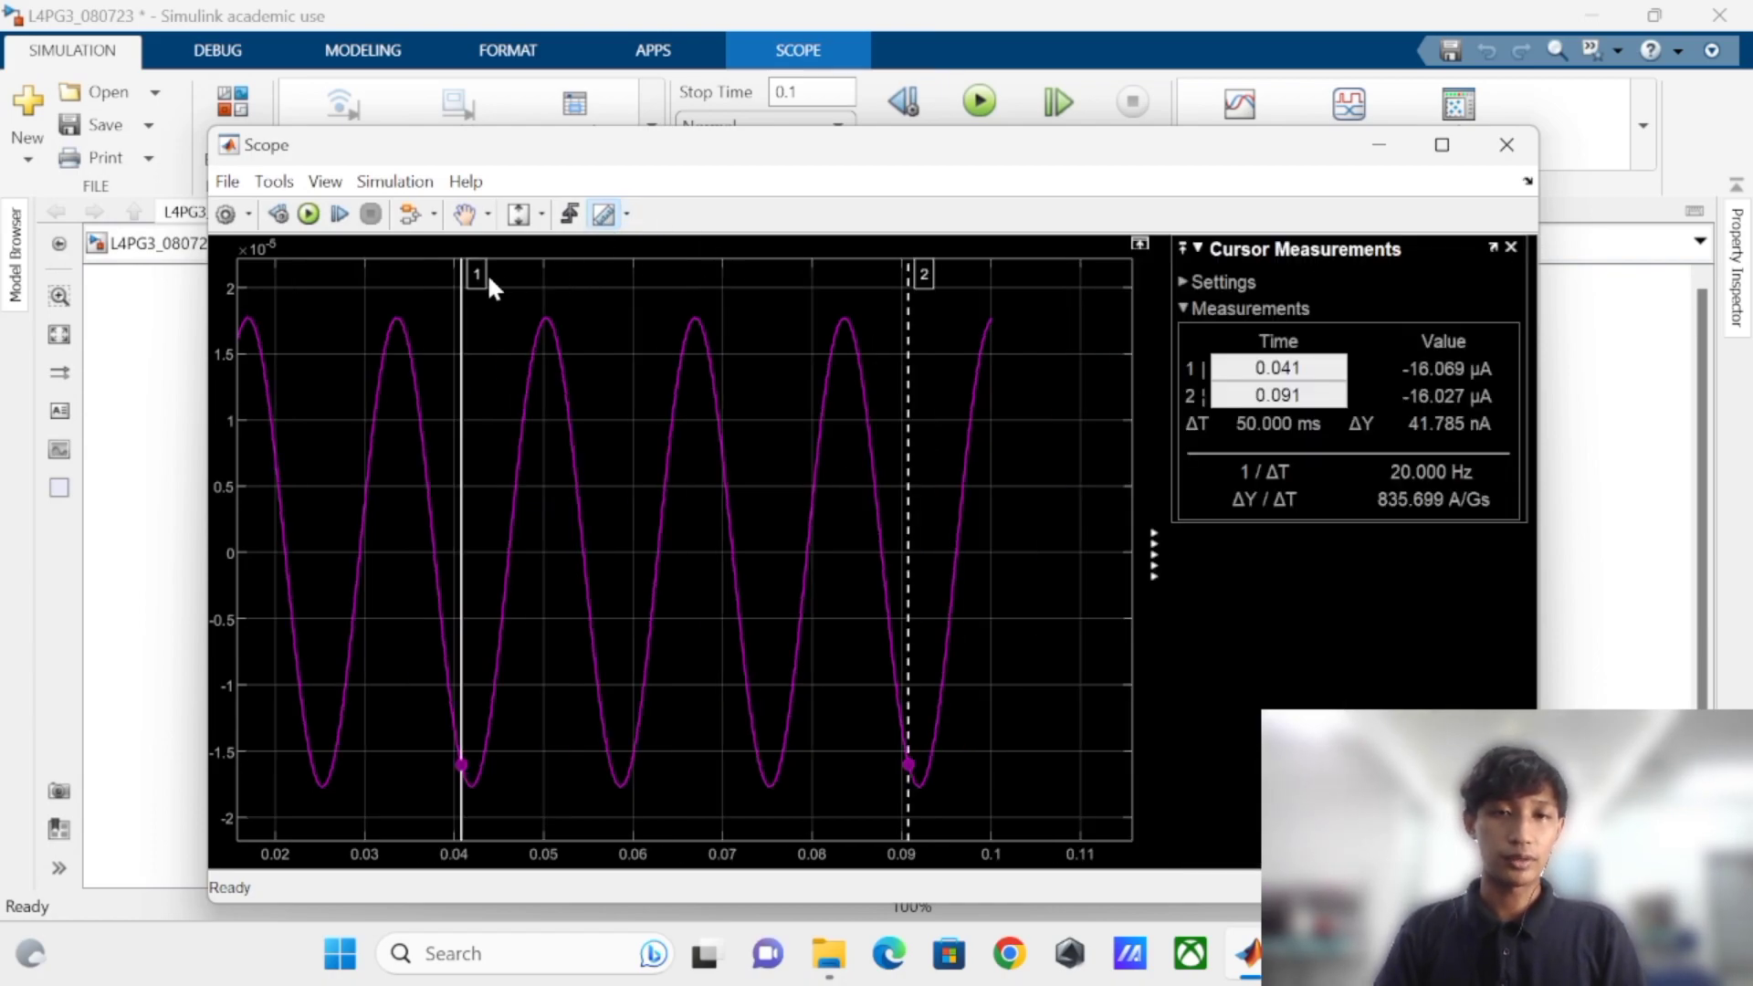
drag(461, 274, 395, 266)
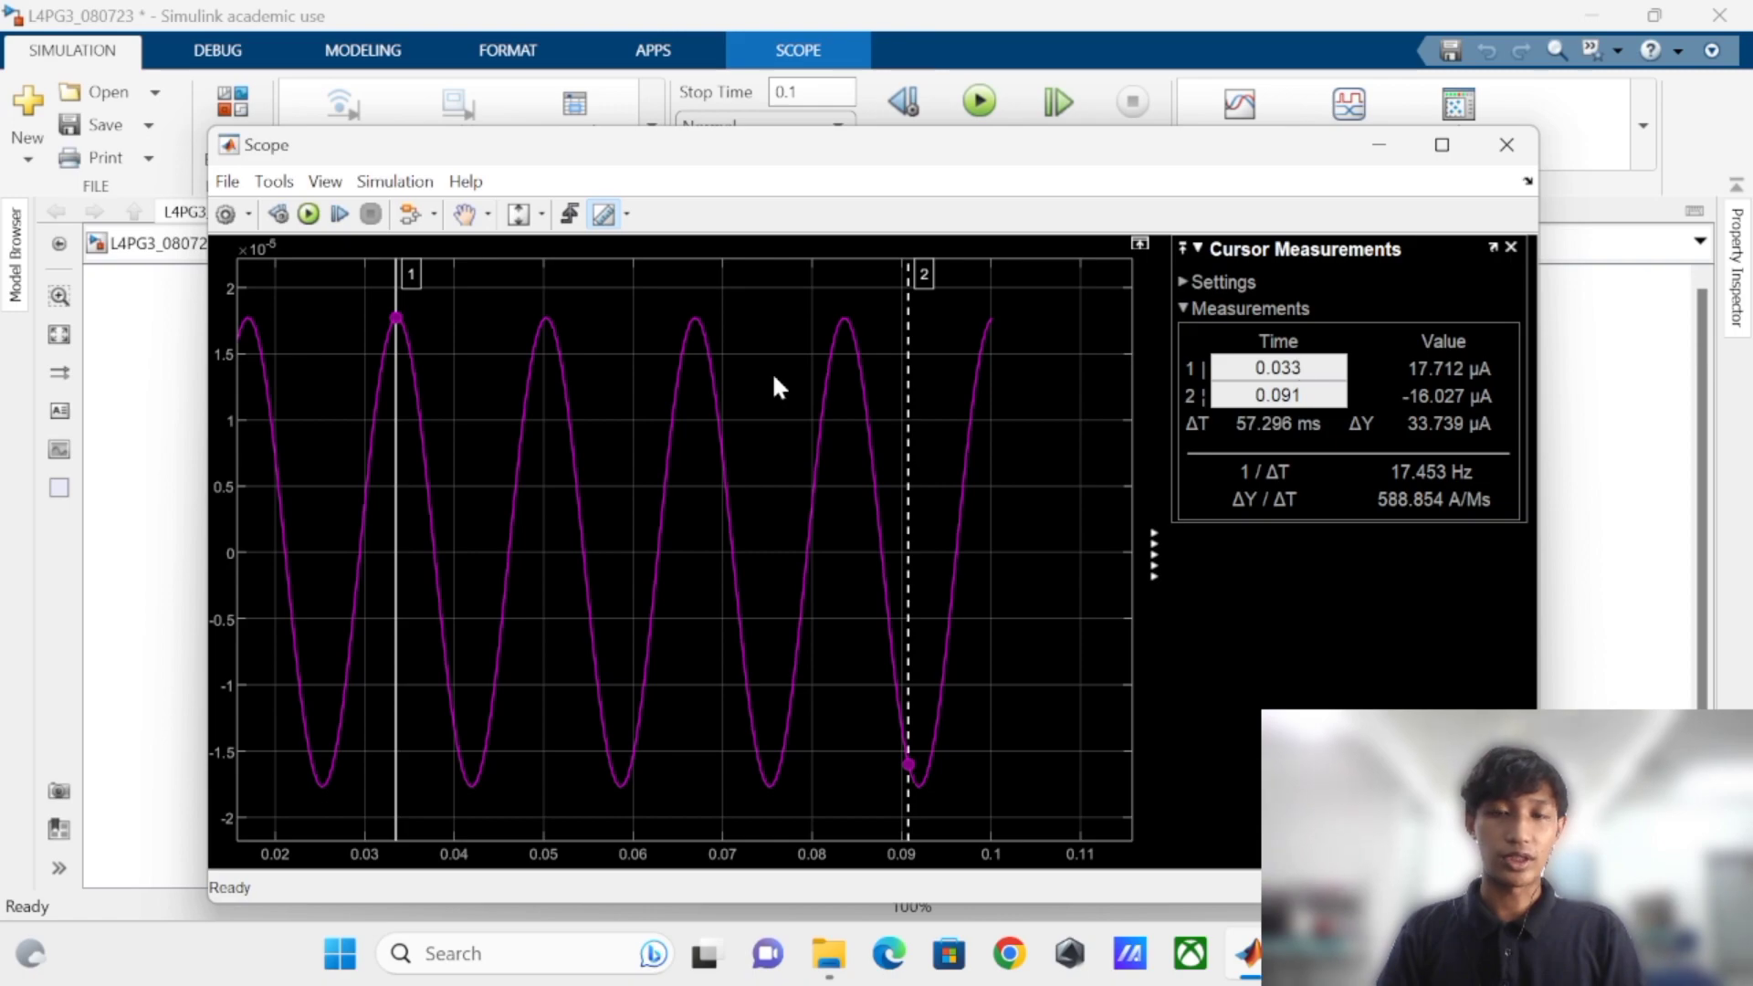
click(605, 215)
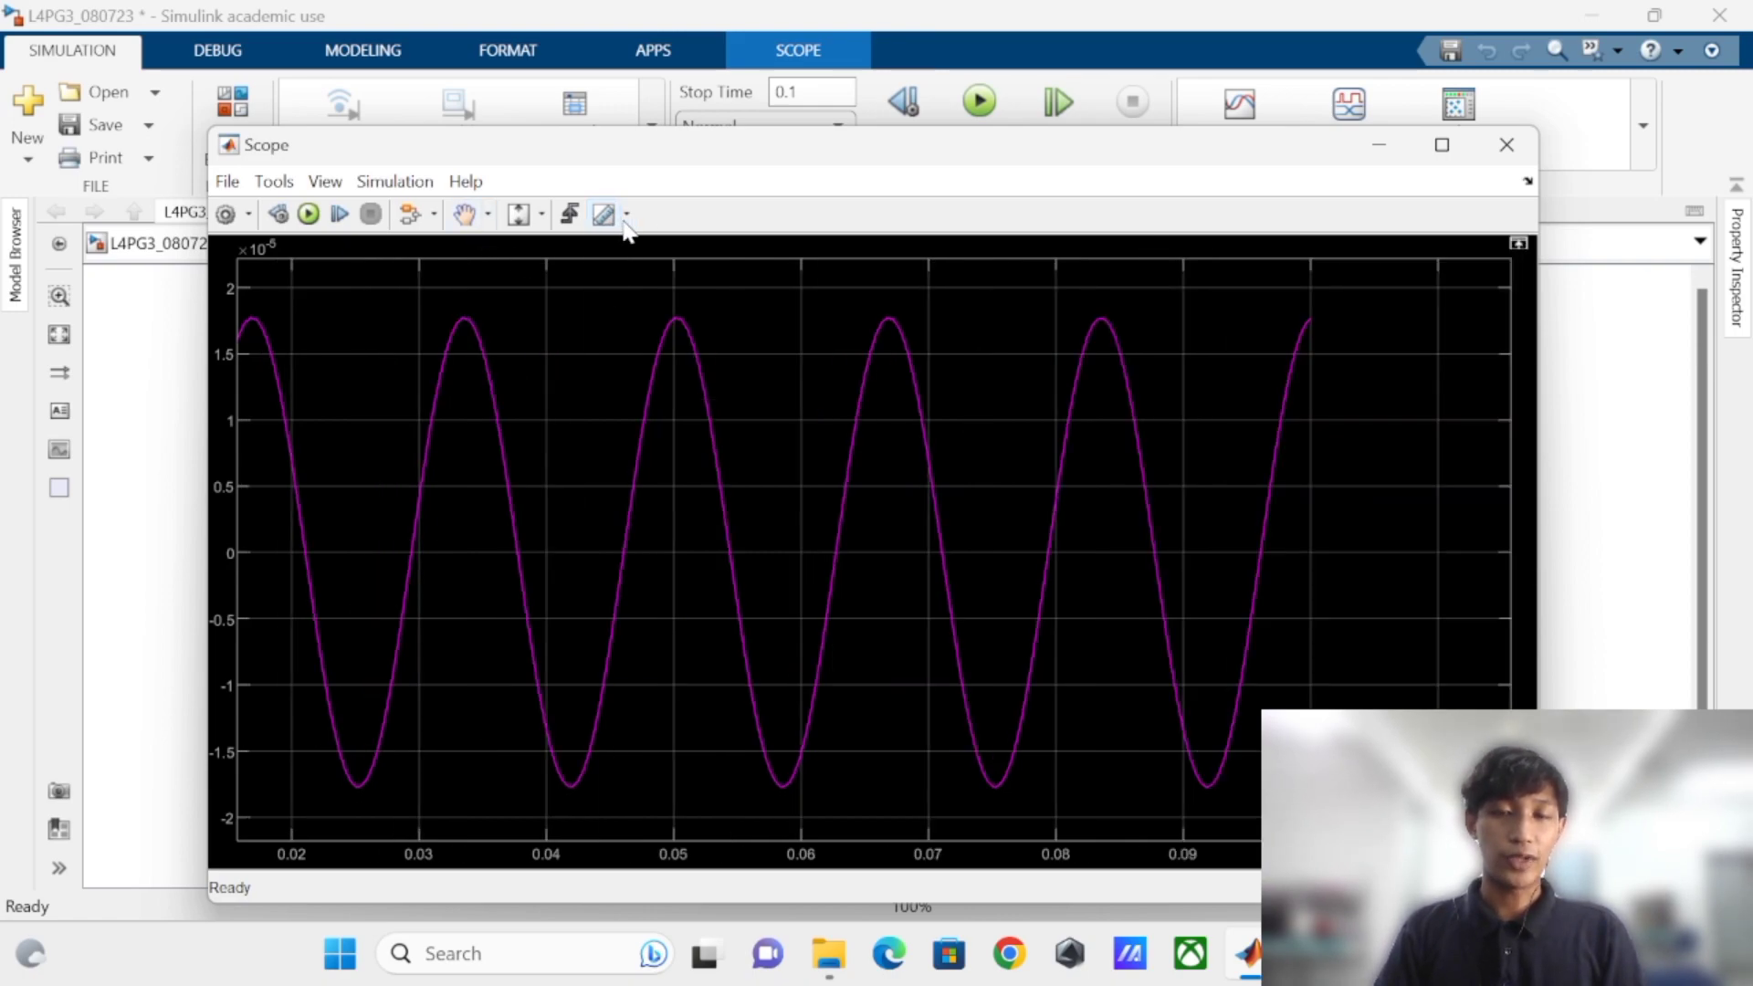
click(626, 215)
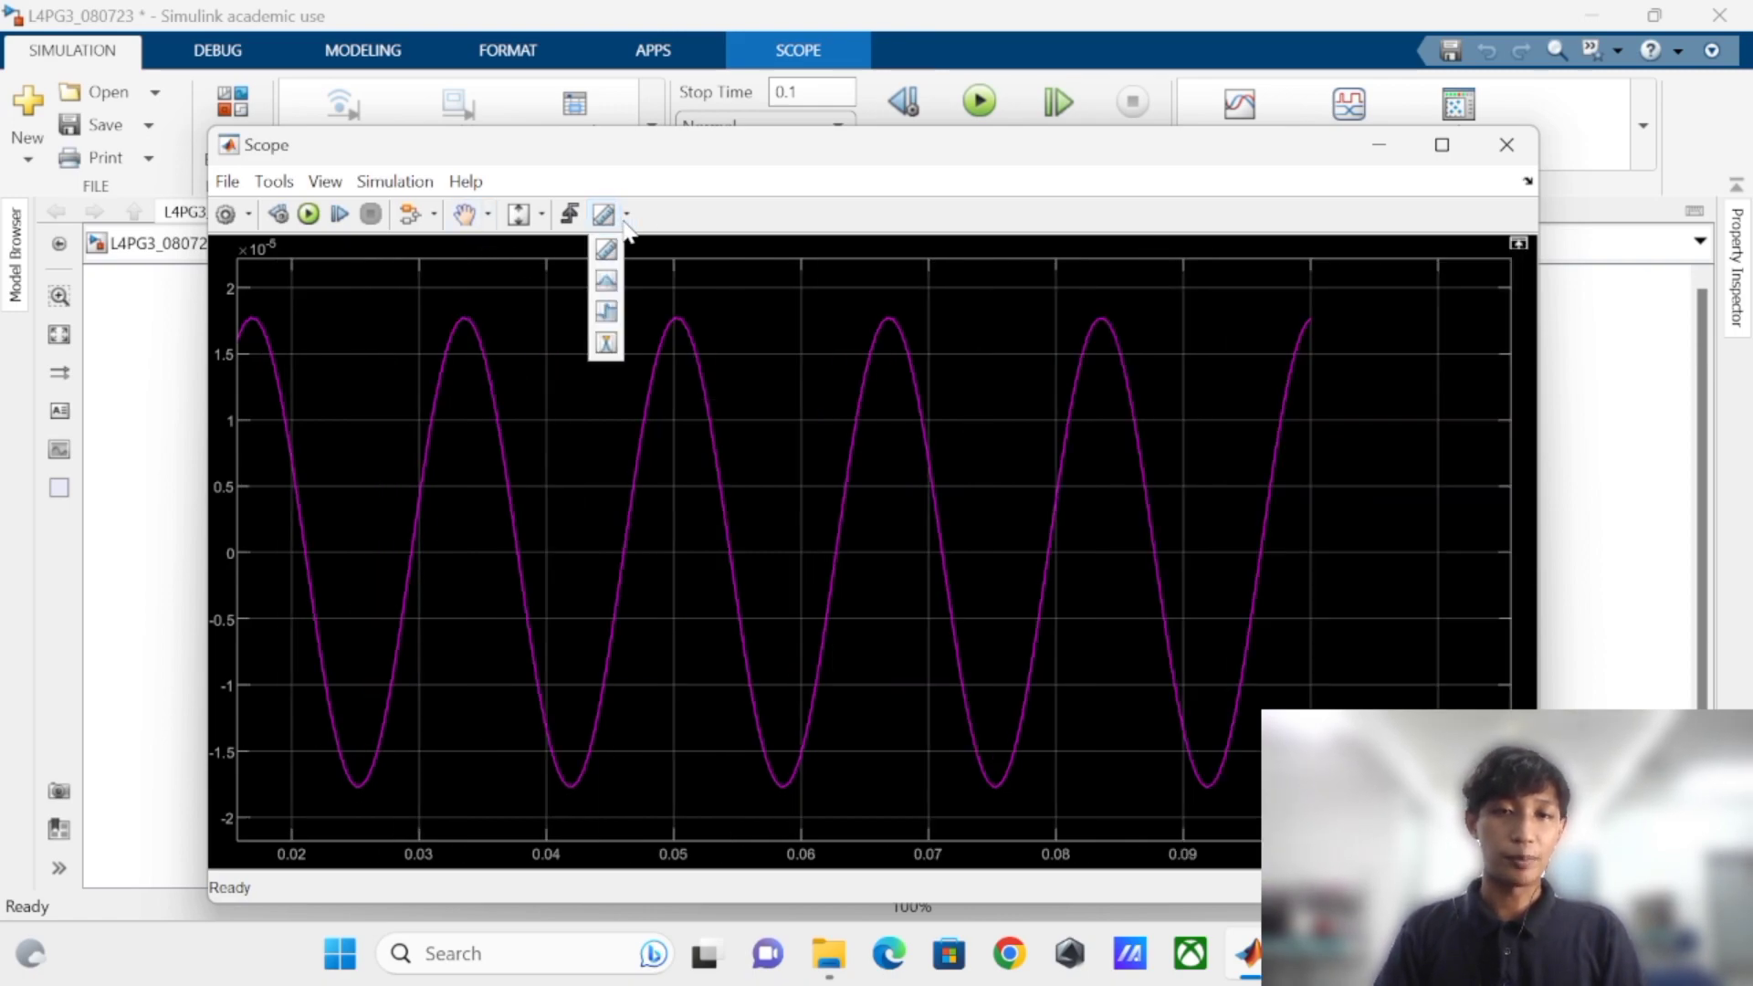
click(605, 345)
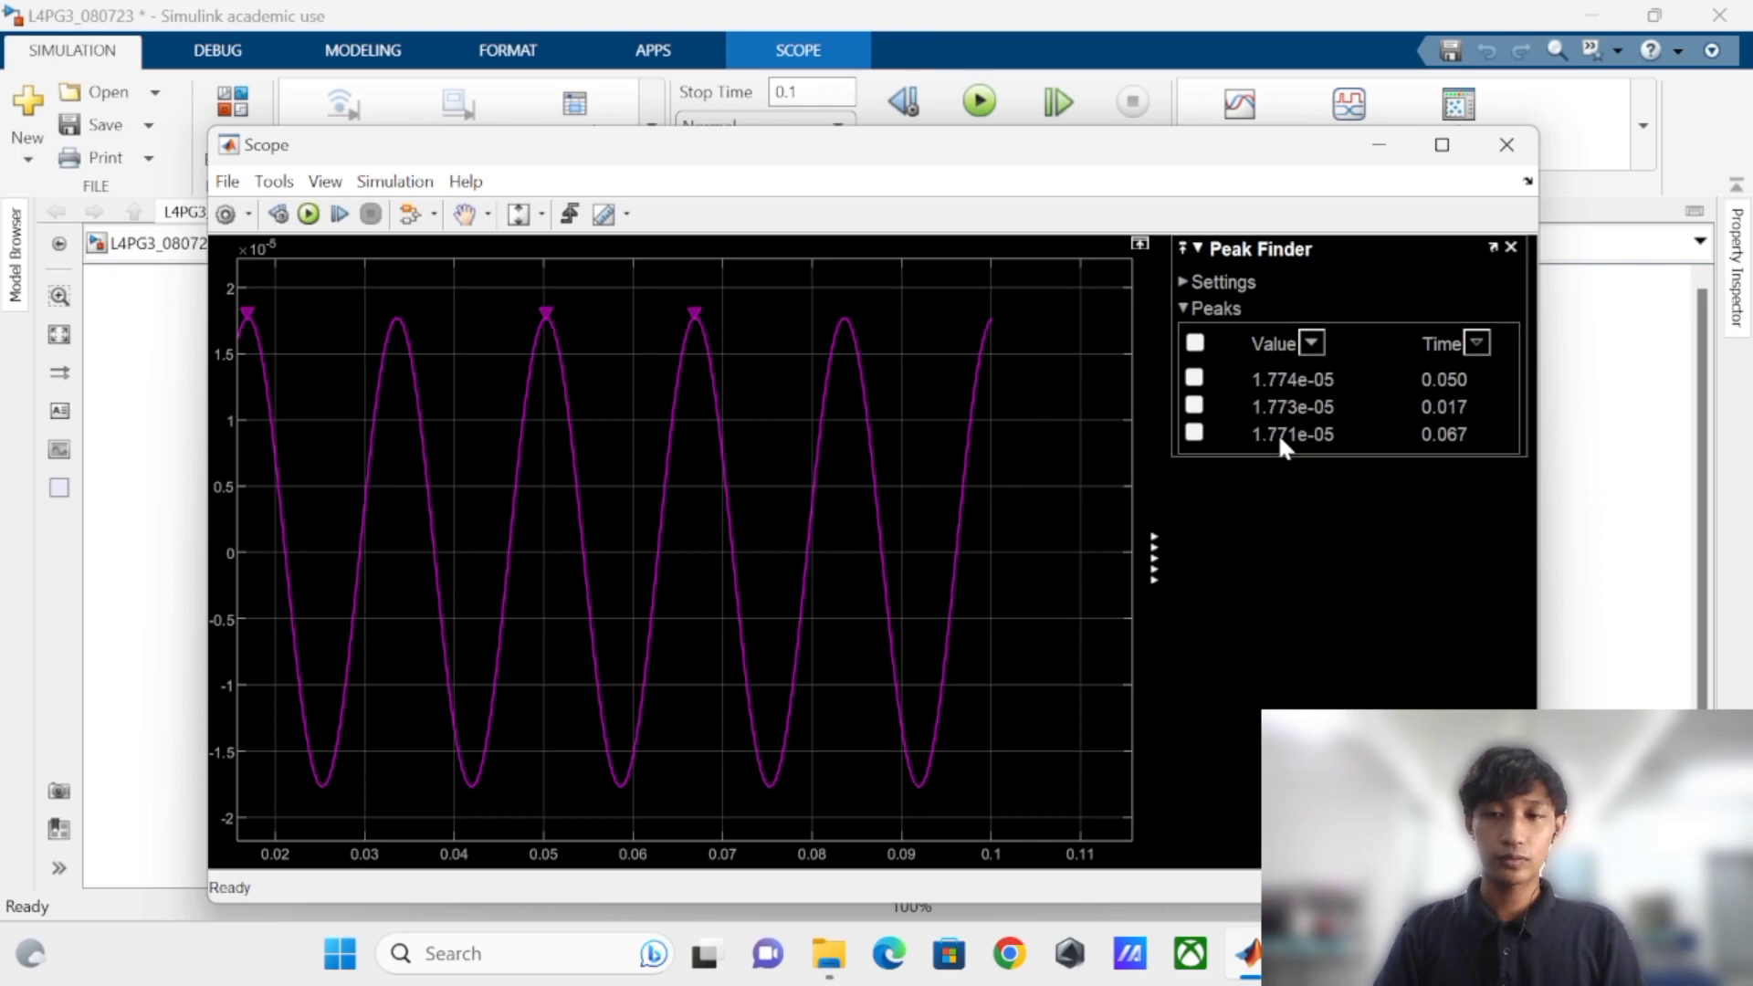
click(1194, 378)
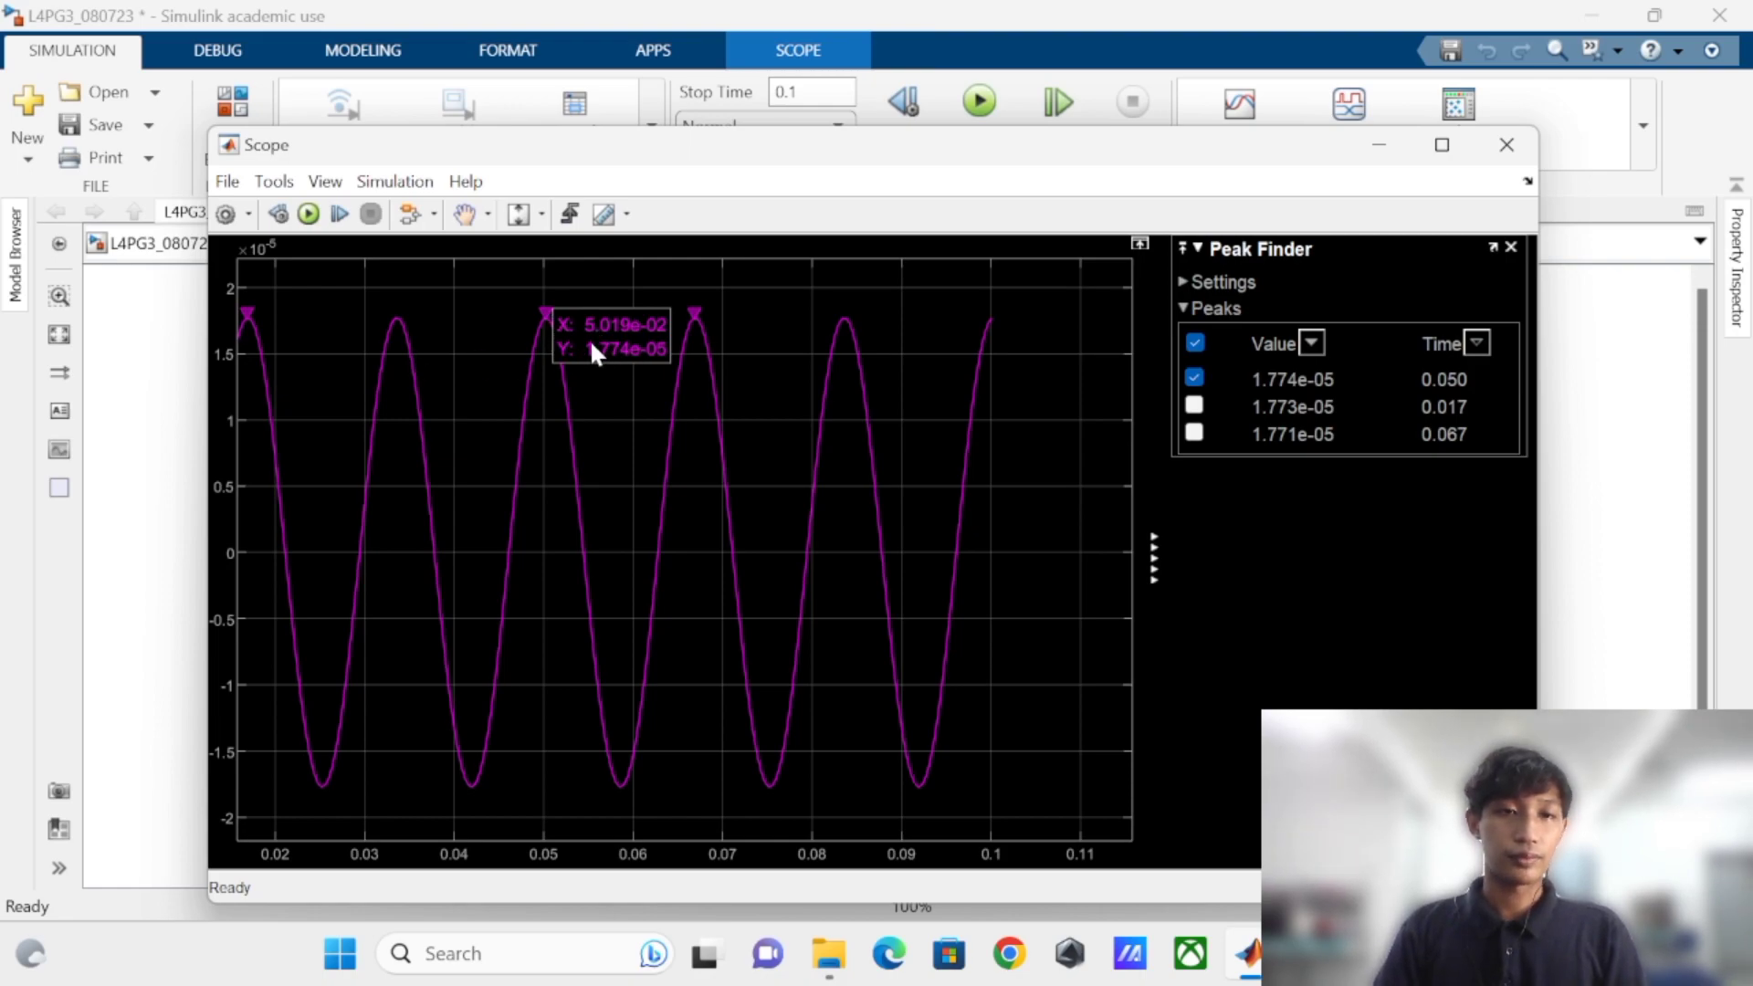
click(1196, 378)
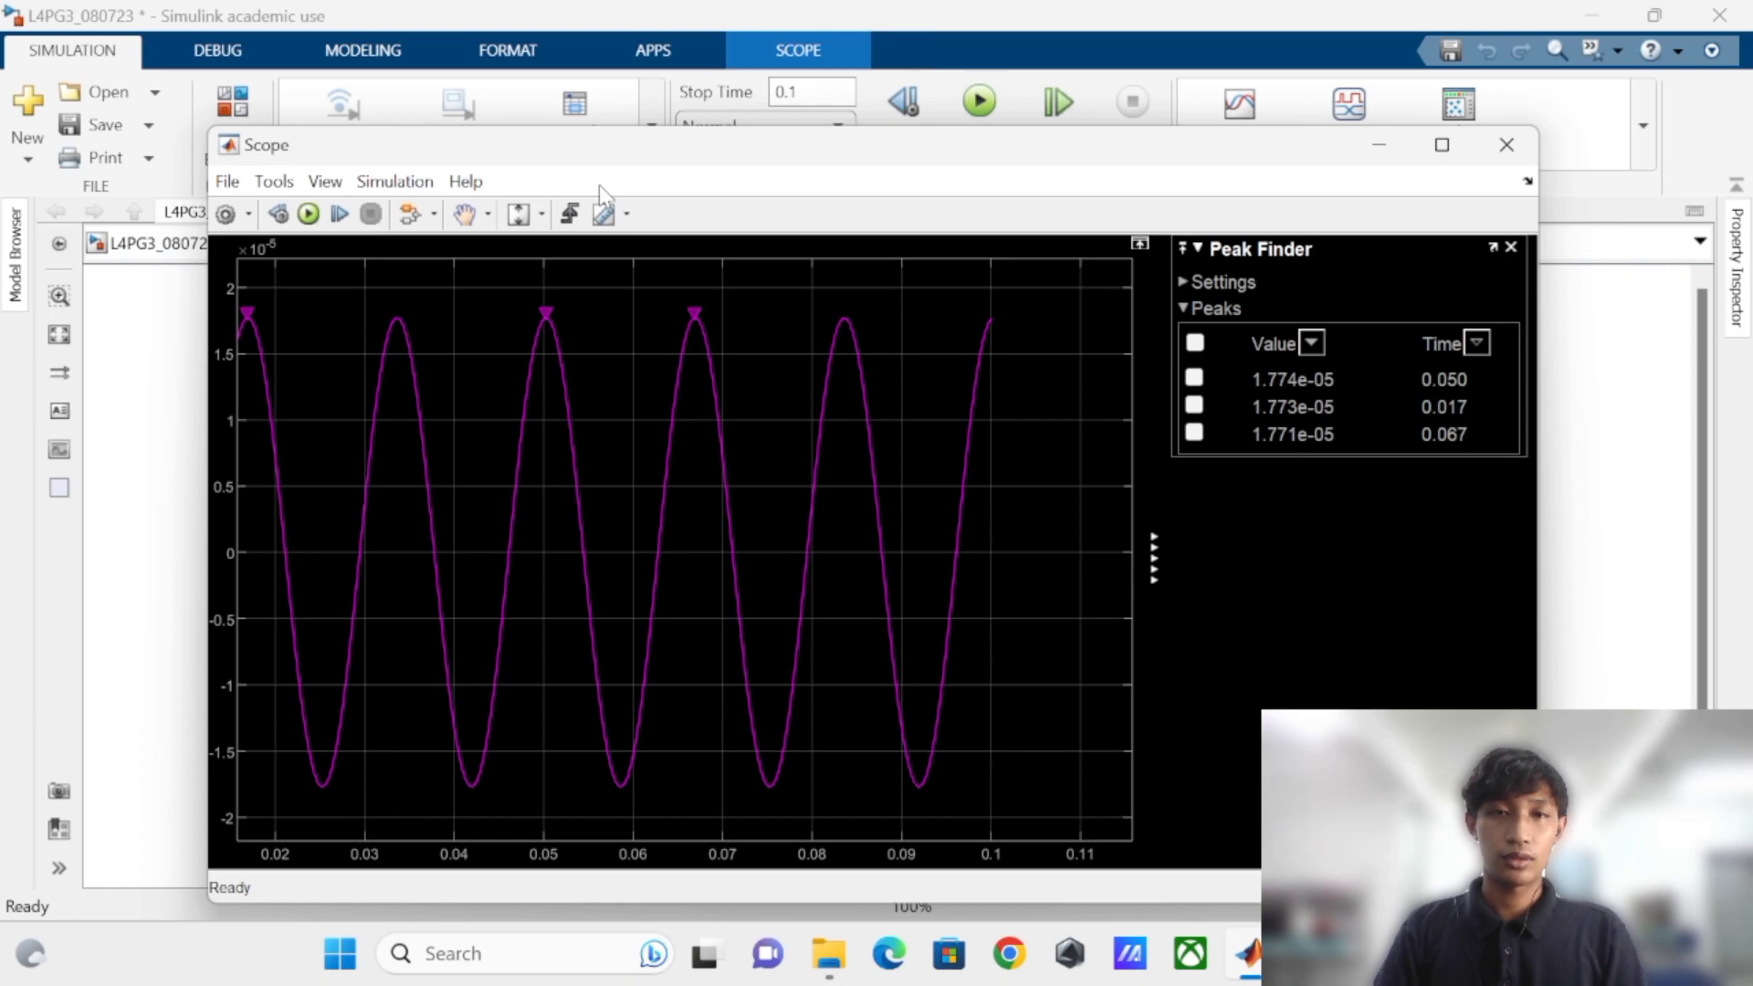
click(604, 215)
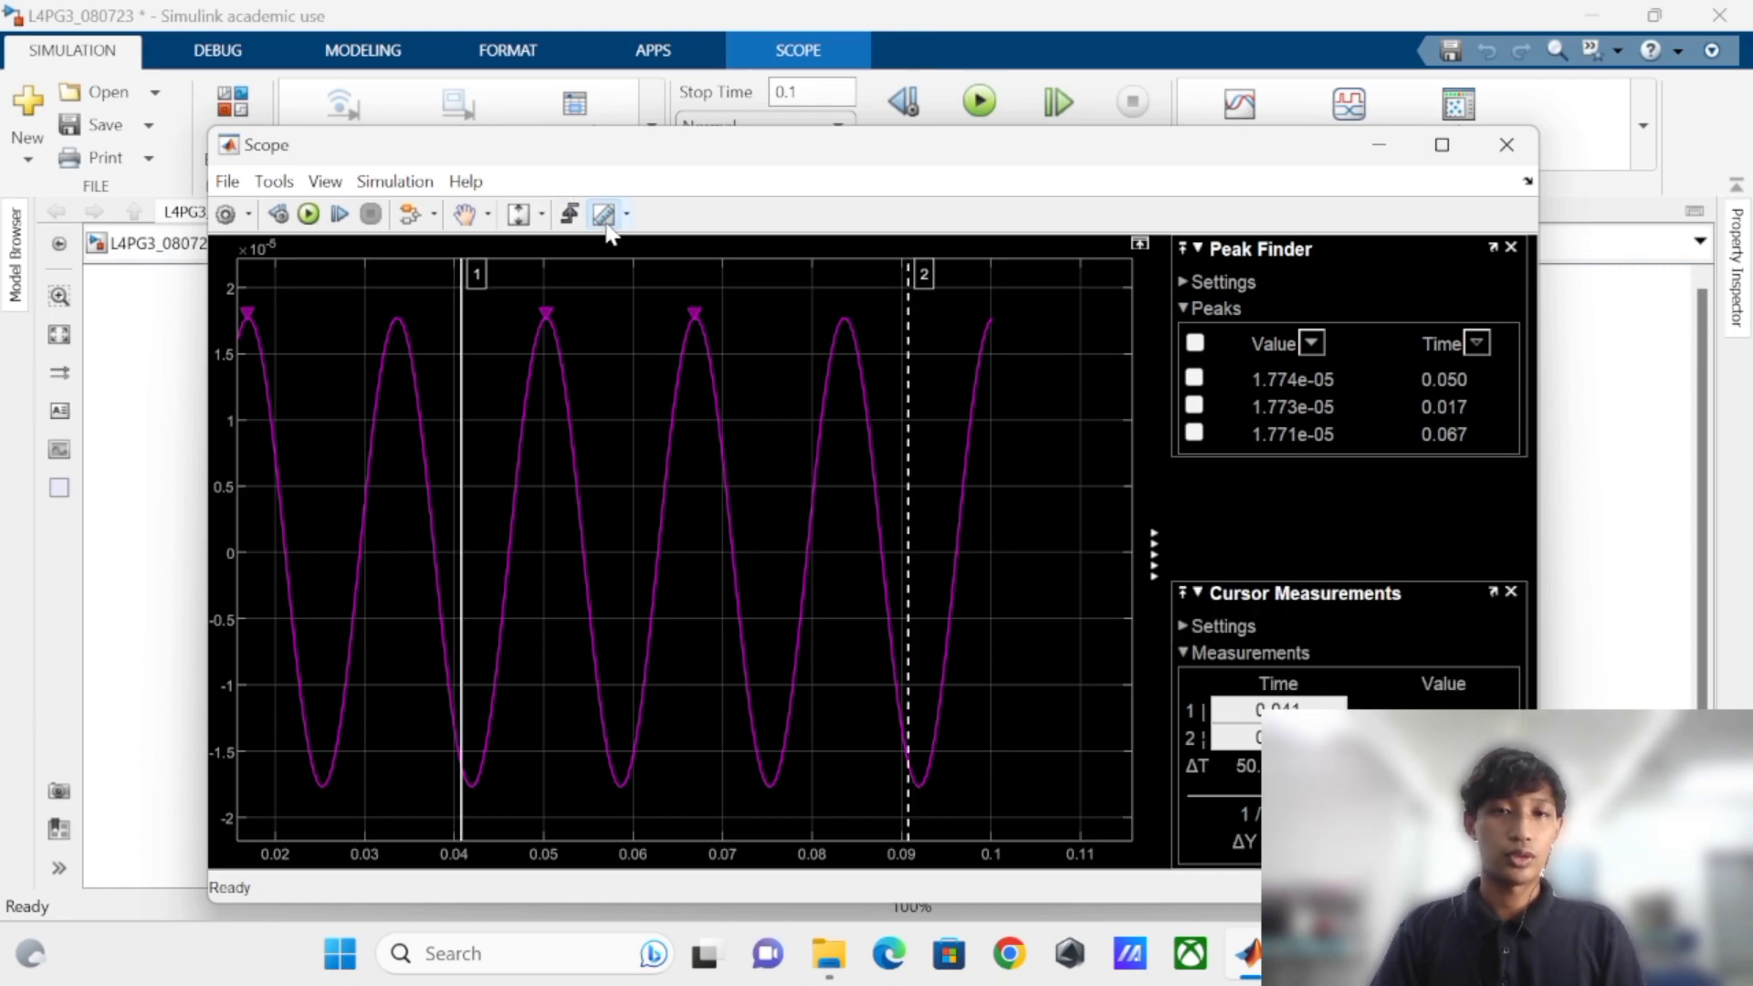
click(626, 216)
click(607, 256)
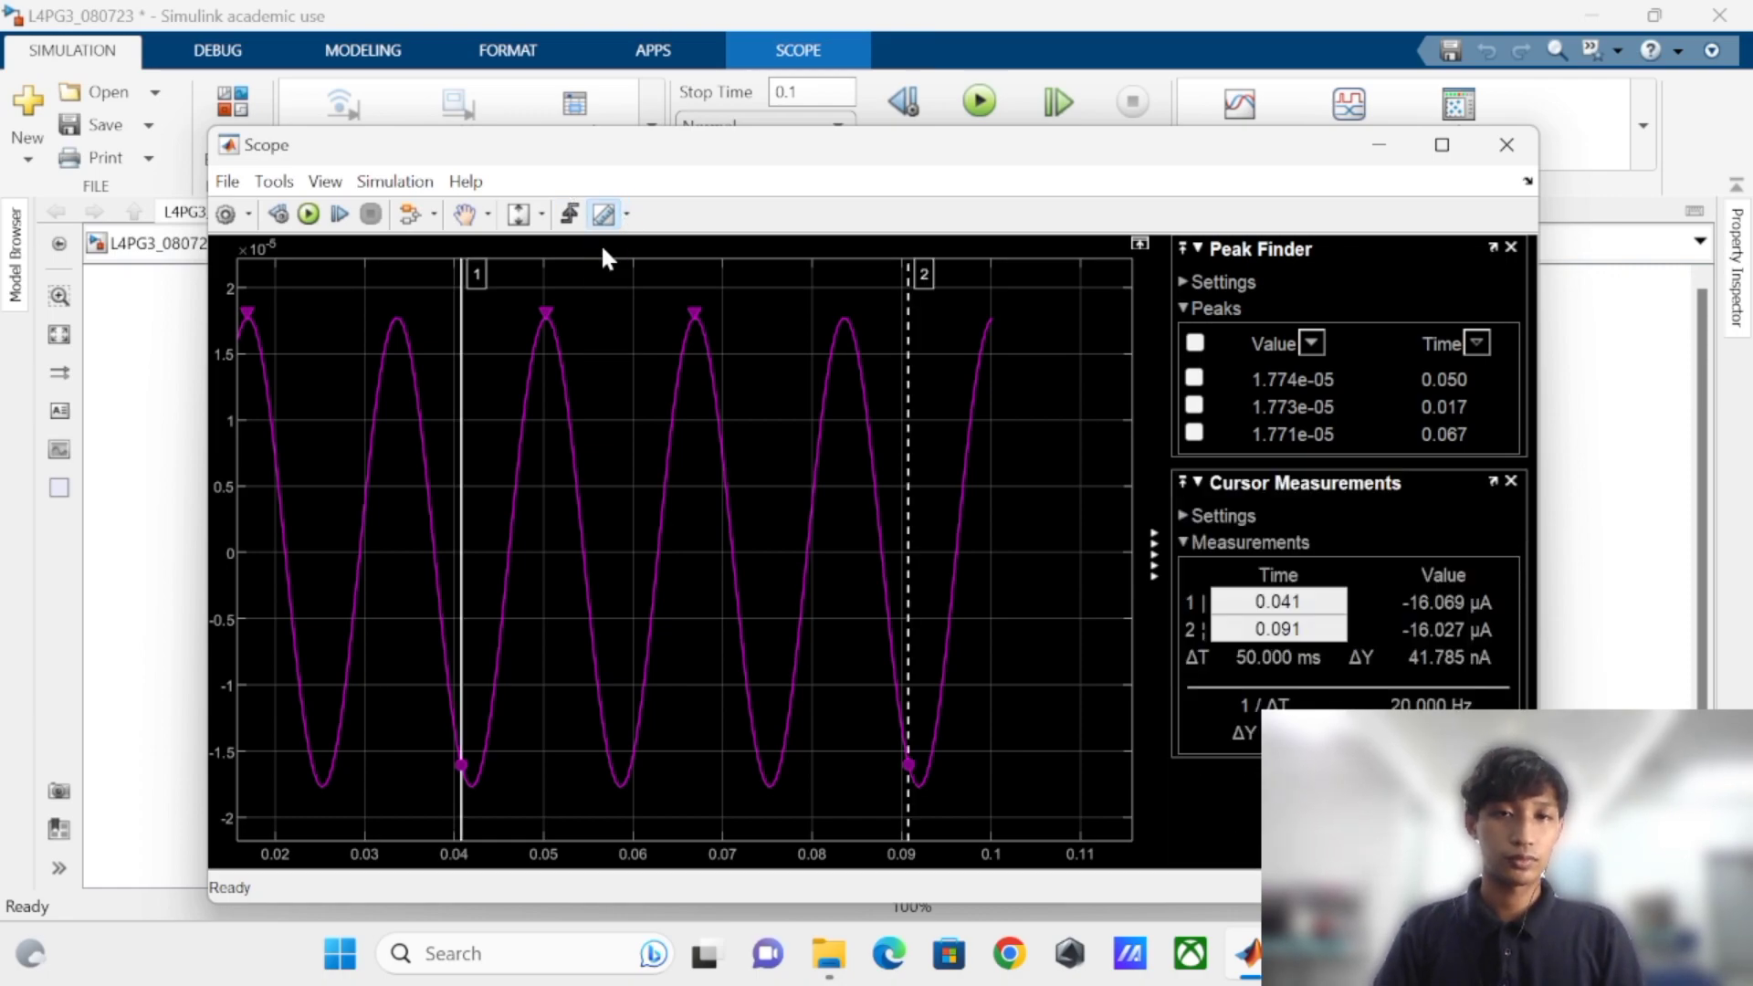
click(1510, 248)
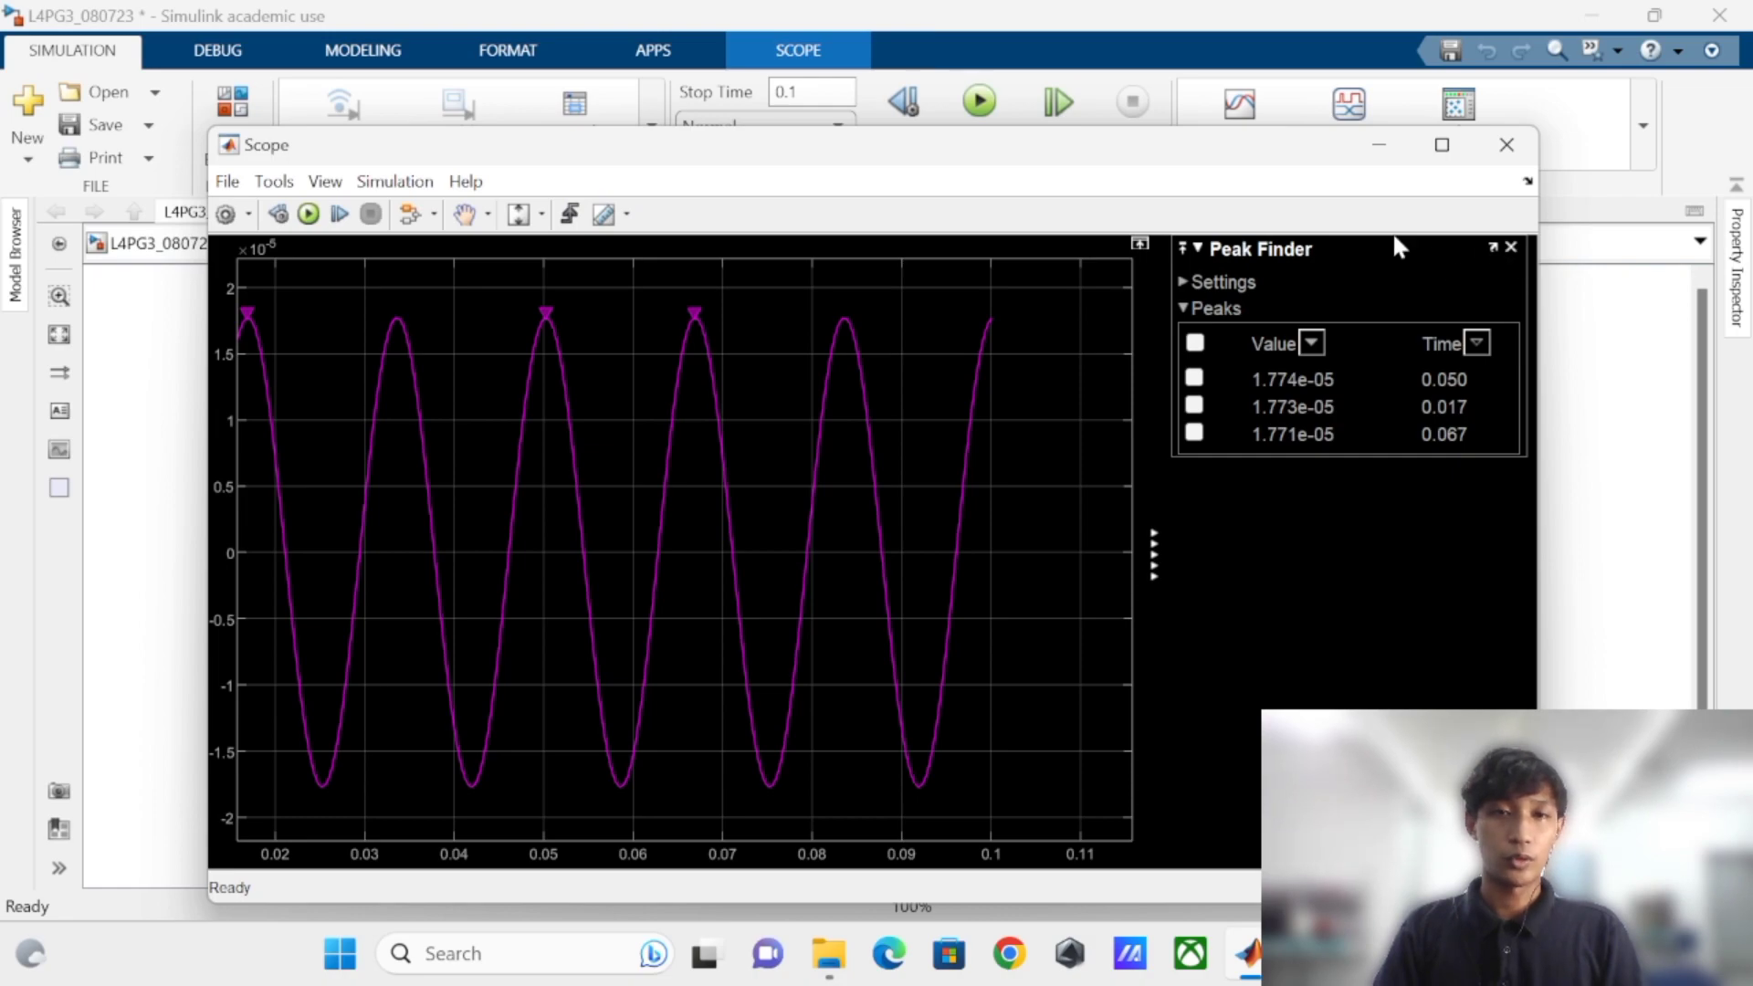
Switch the scope to pan mode and look through the zoom options.
click(467, 215)
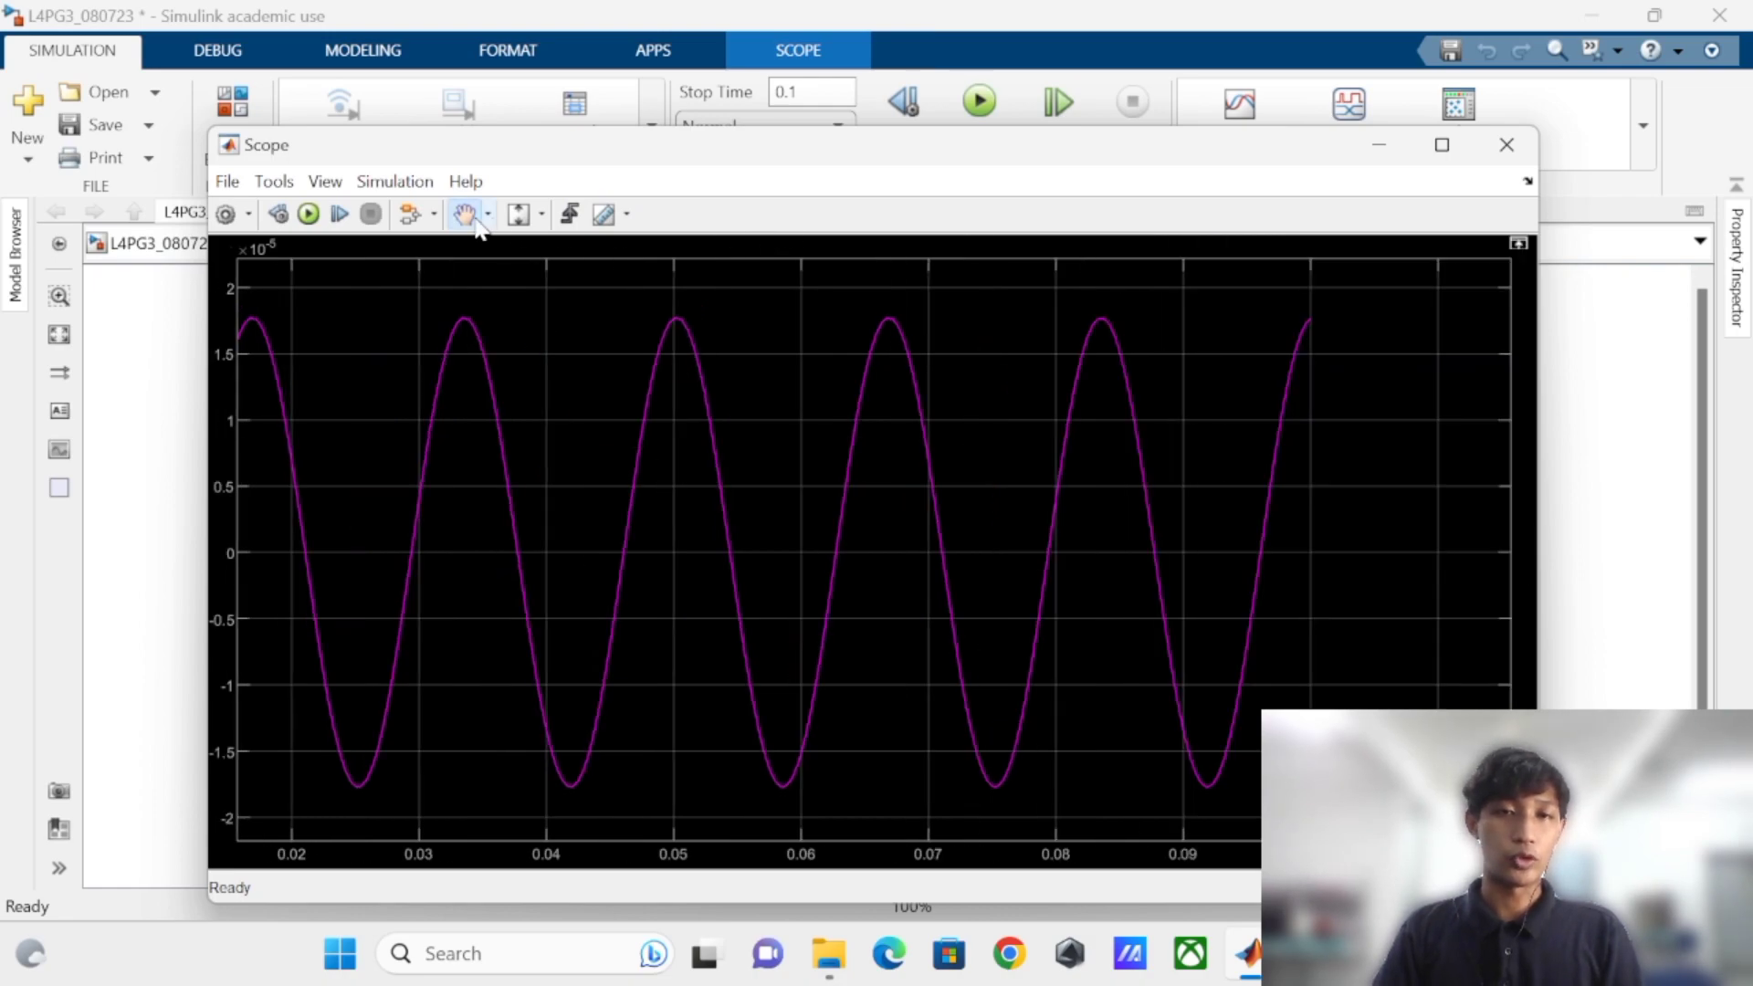
click(488, 217)
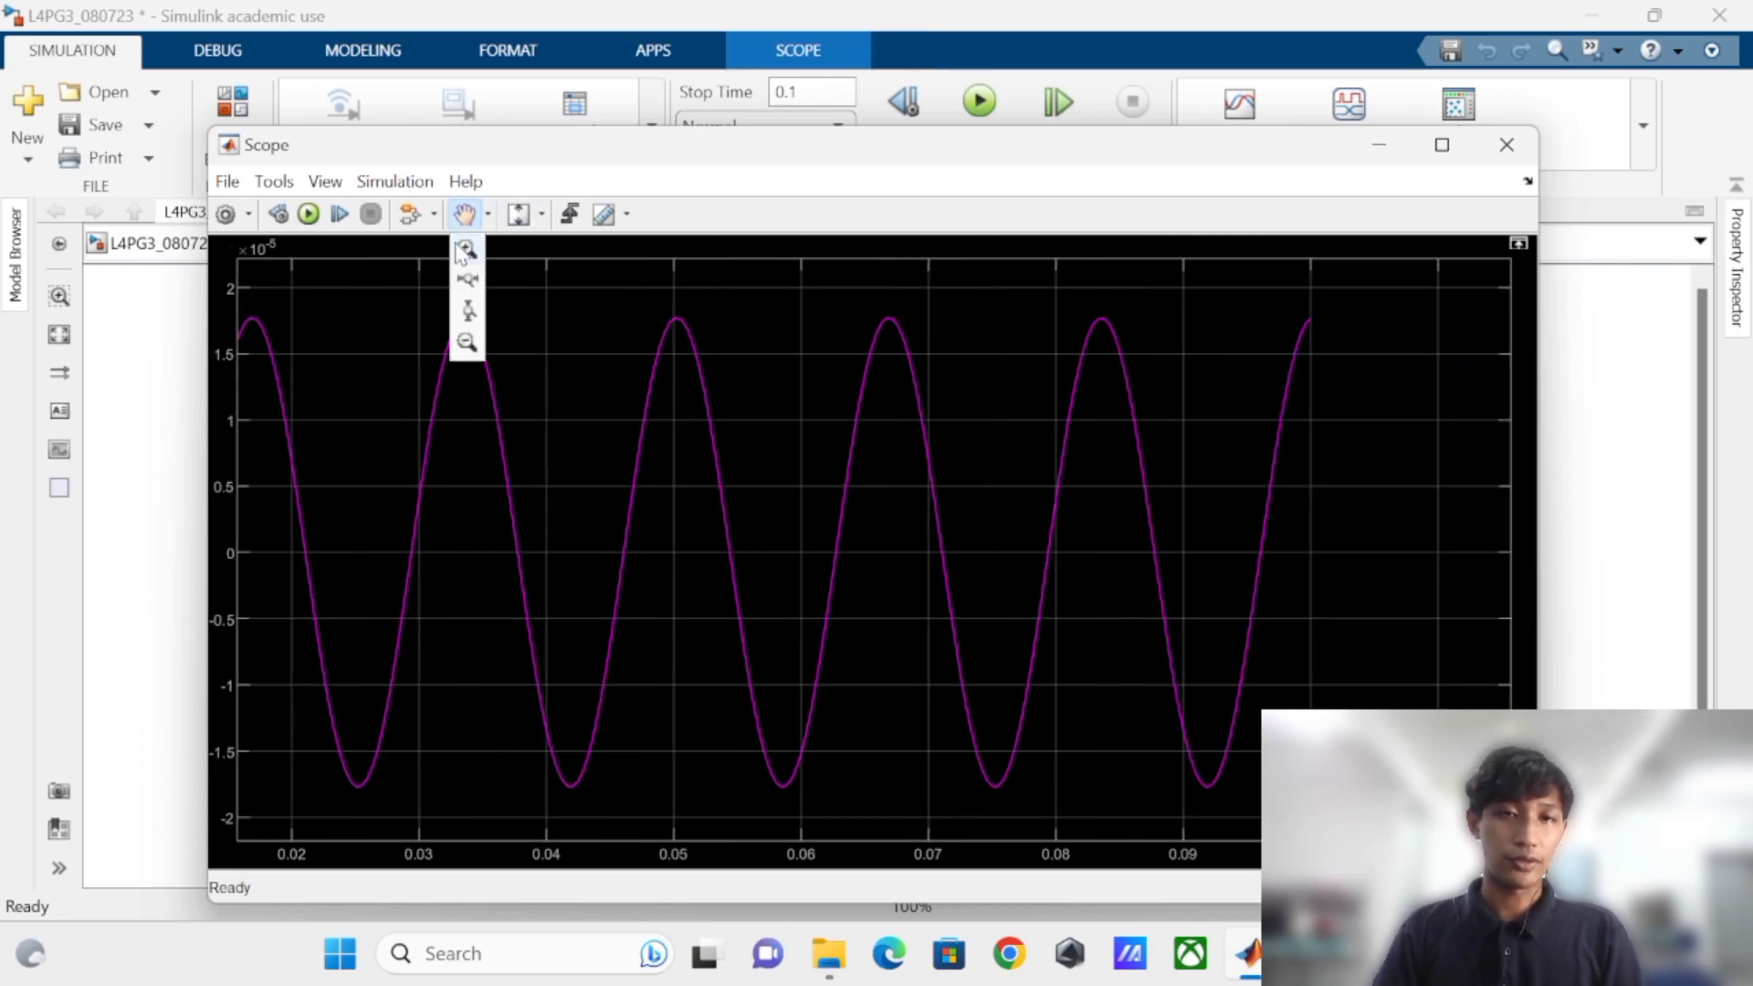
click(488, 218)
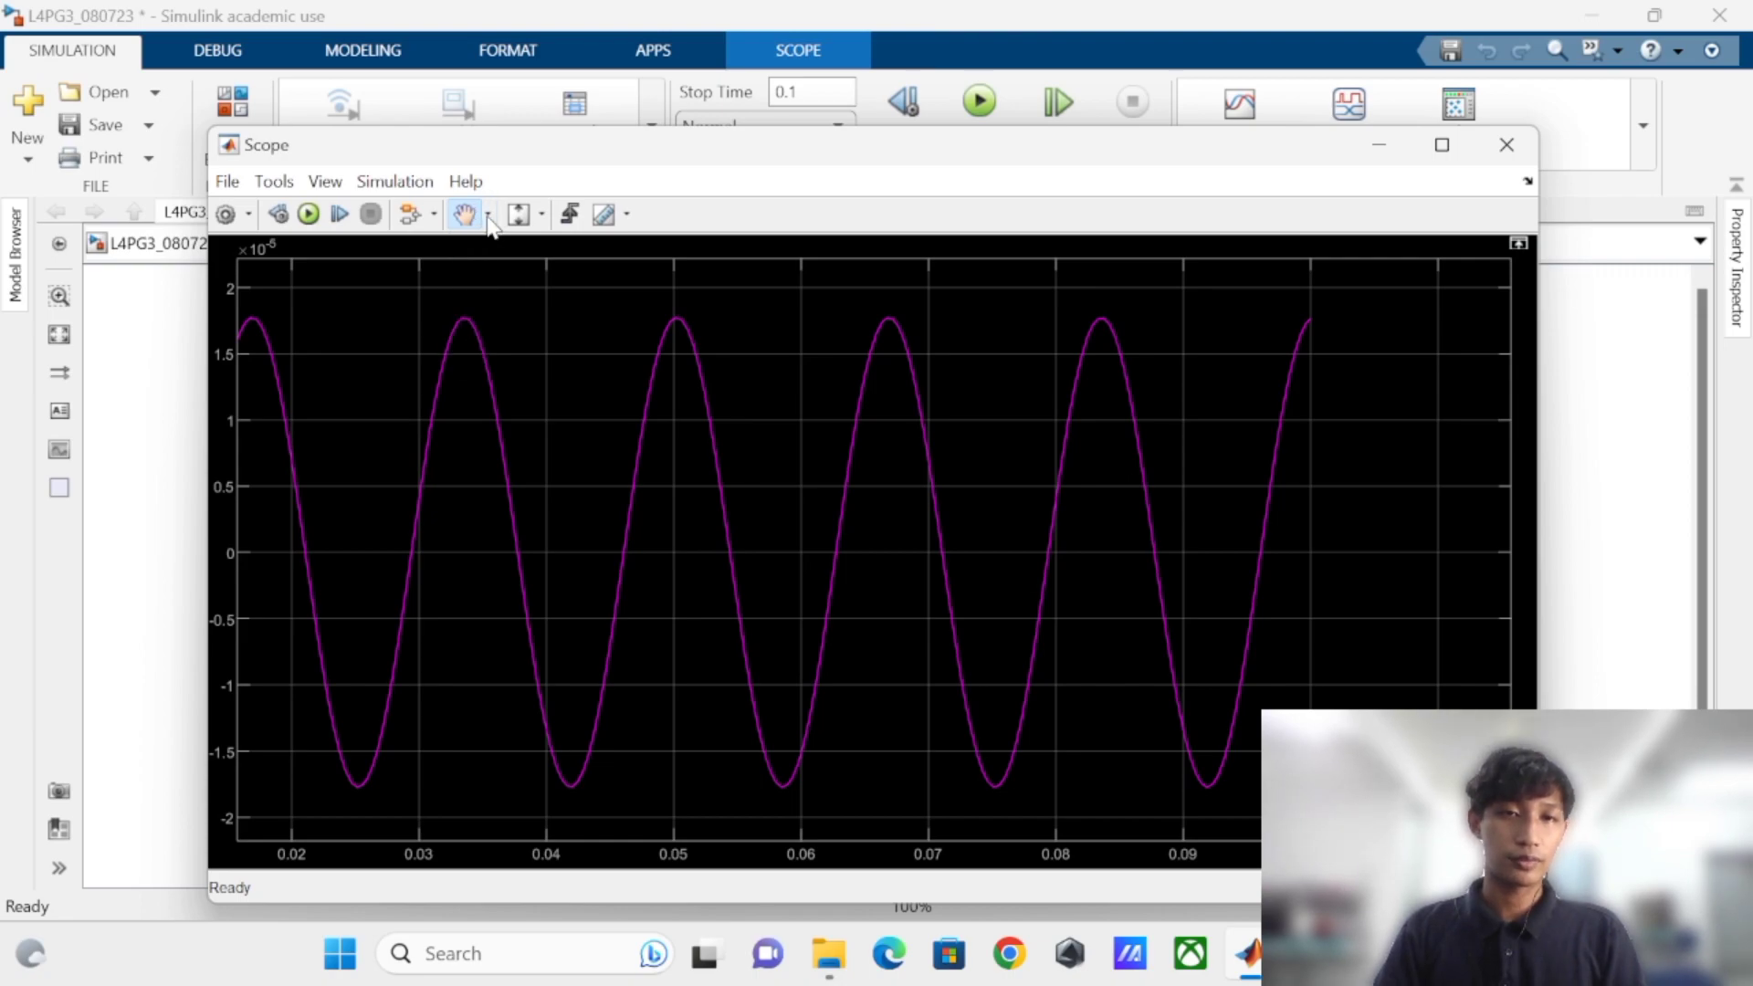
click(488, 217)
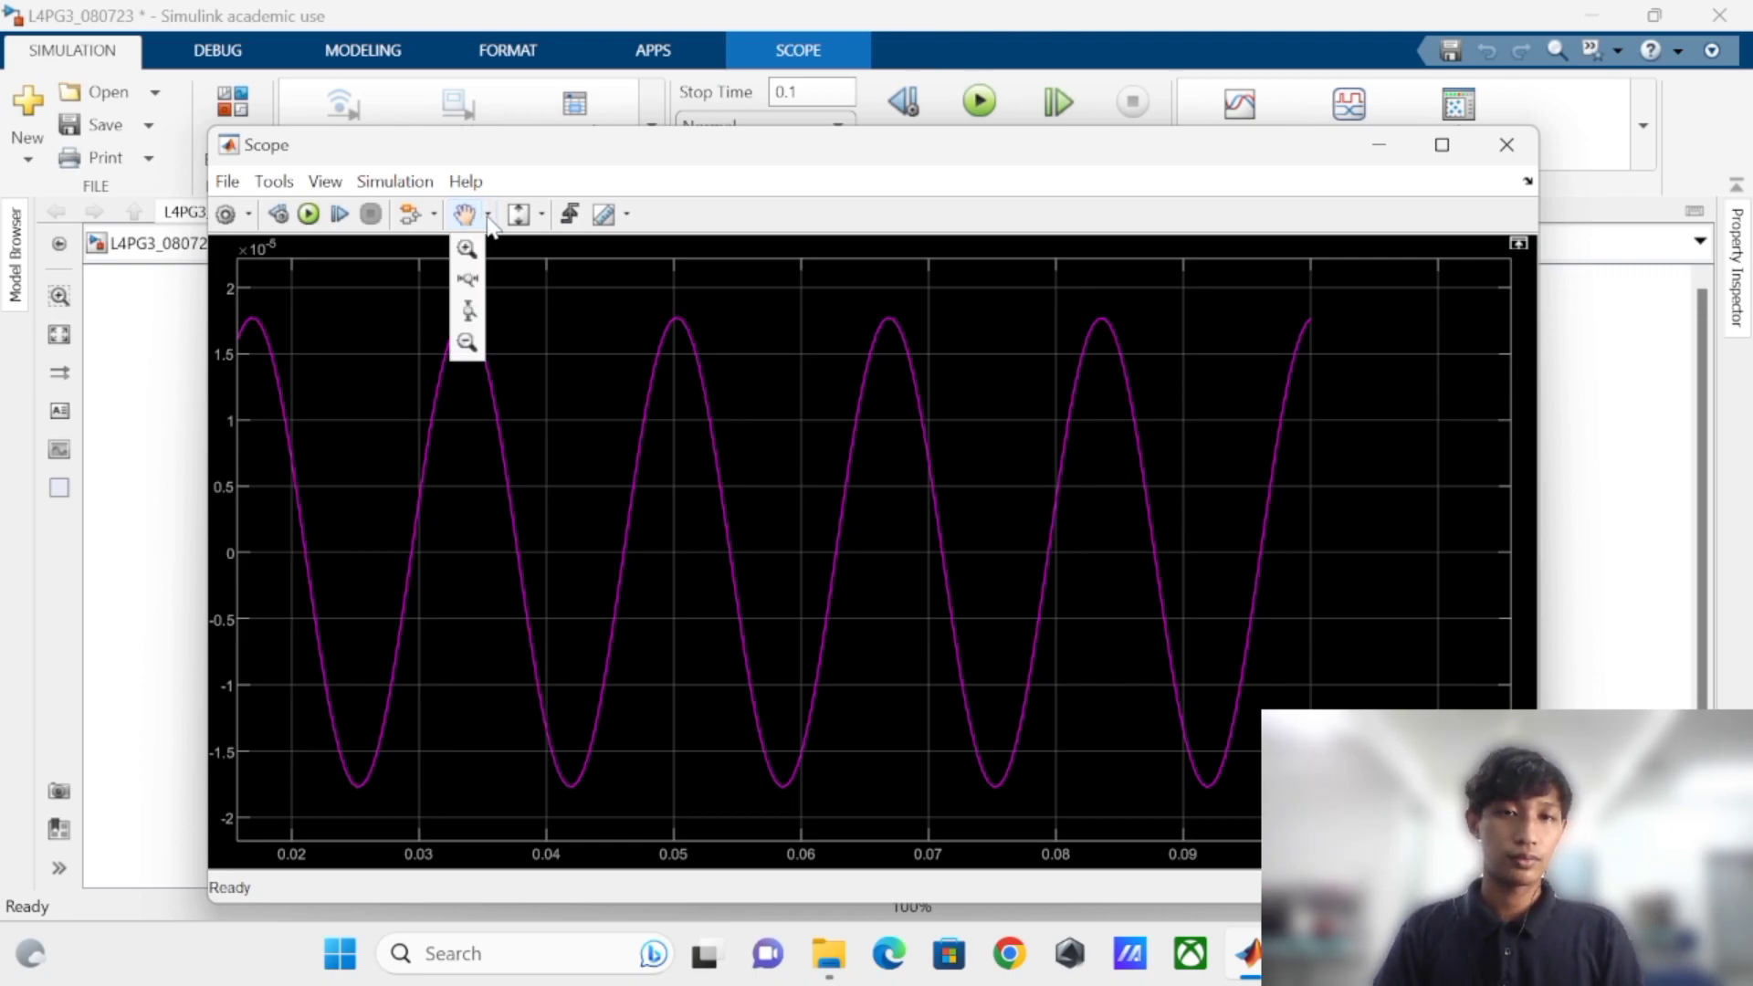
Preview the trace in the Style dialog as a red dashed Stairs plot.
click(323, 183)
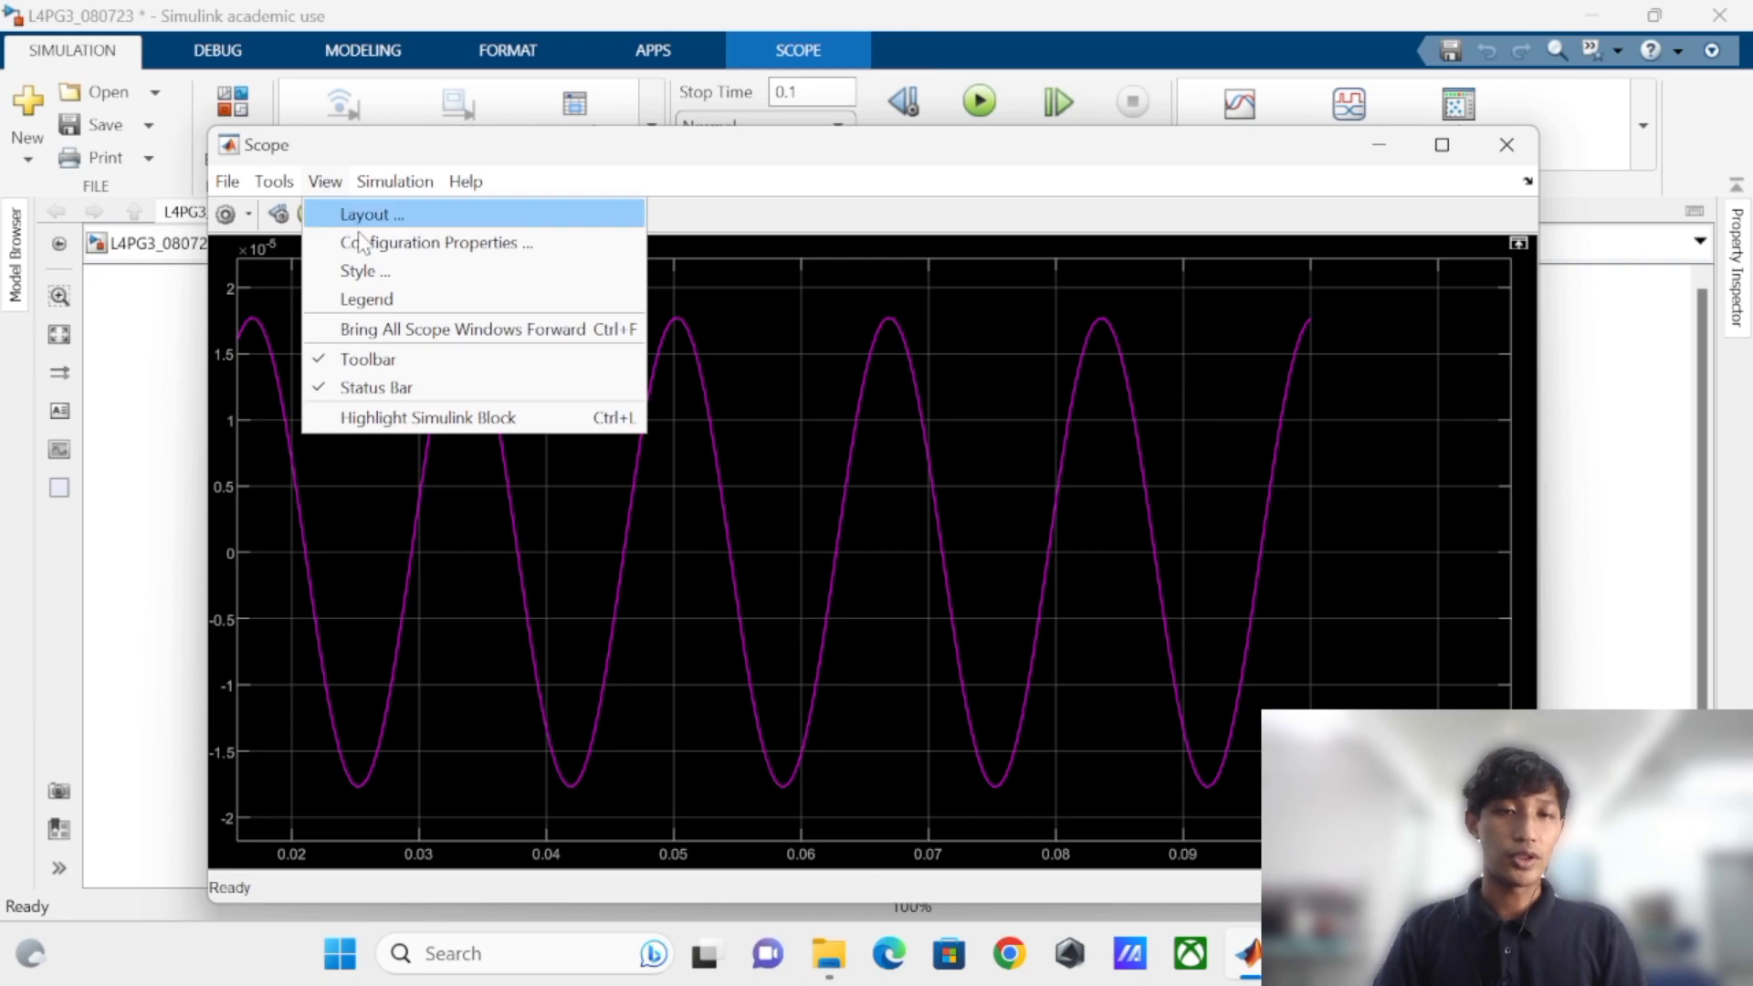
click(660, 263)
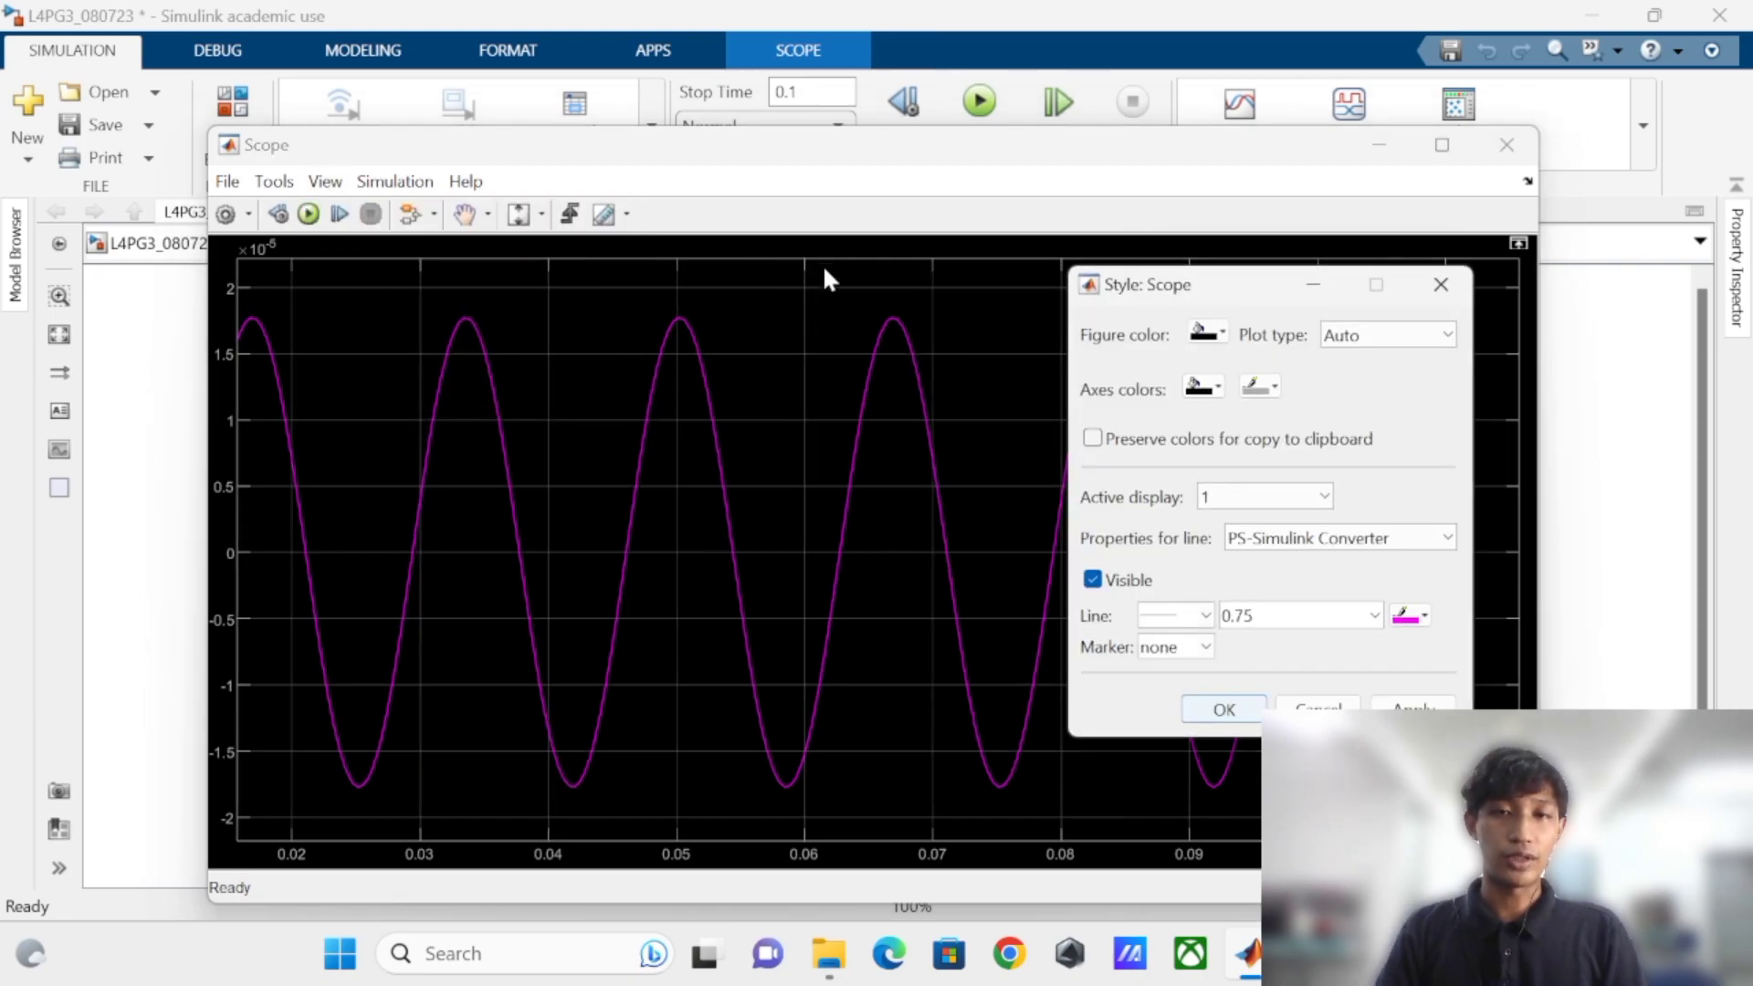
click(1374, 338)
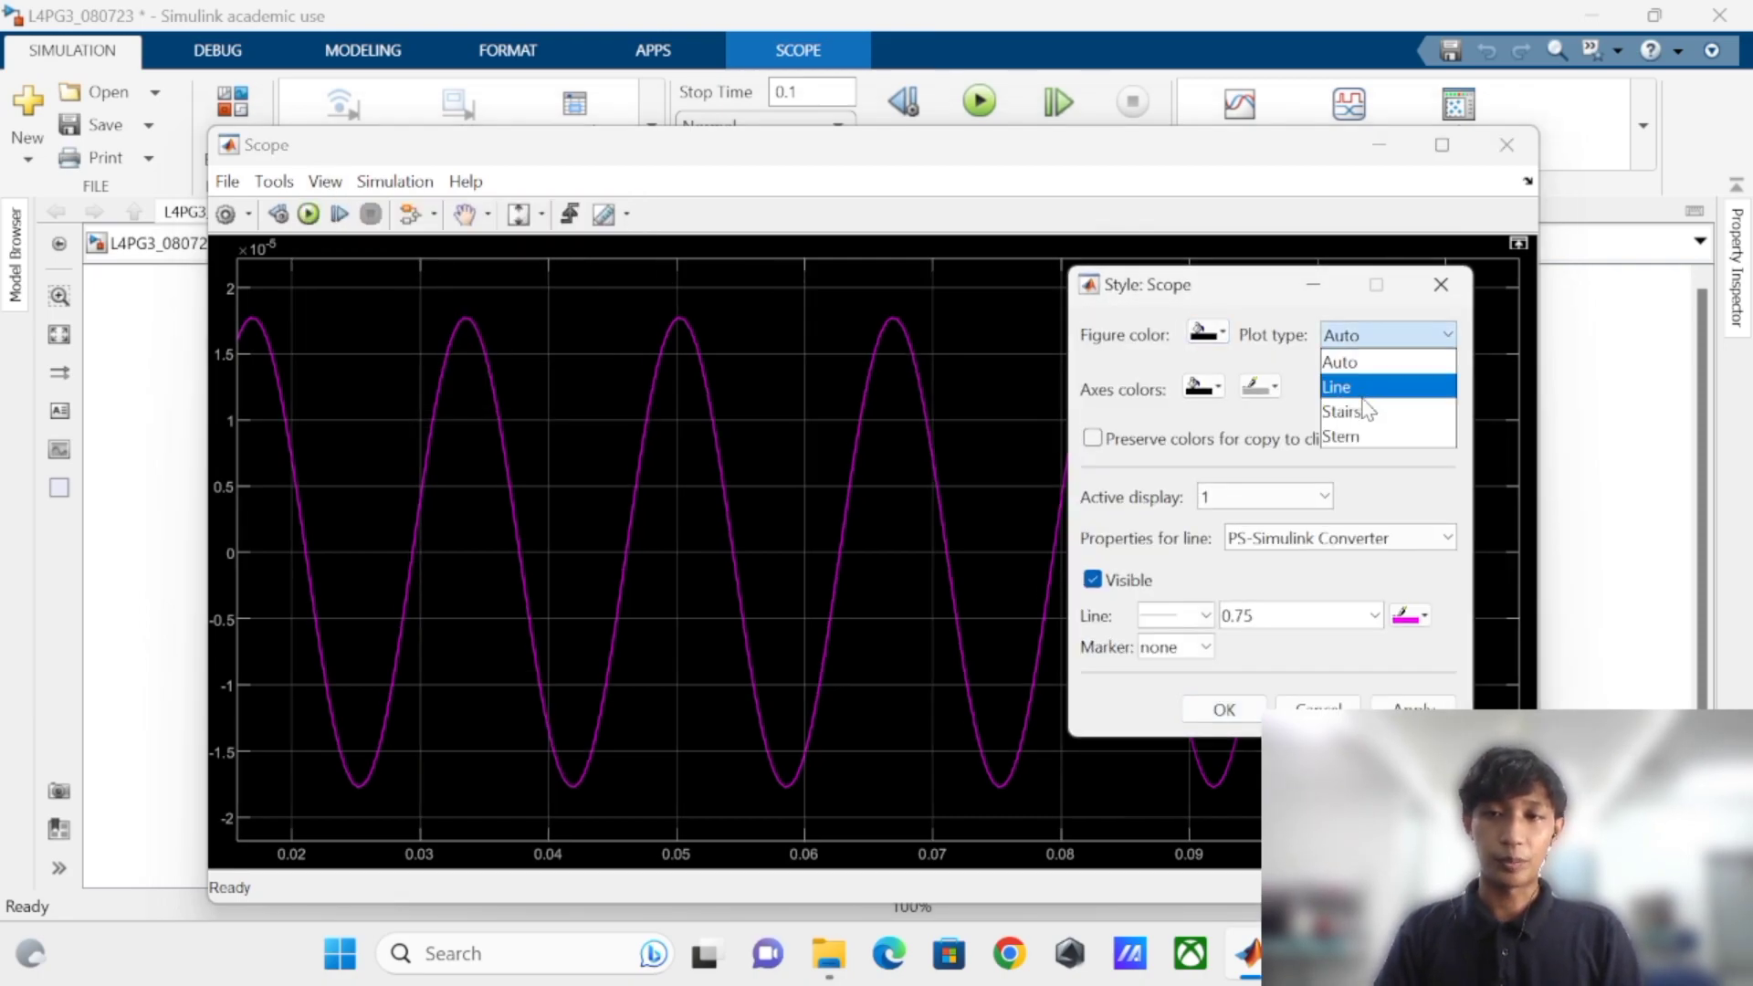
click(1374, 403)
click(1424, 612)
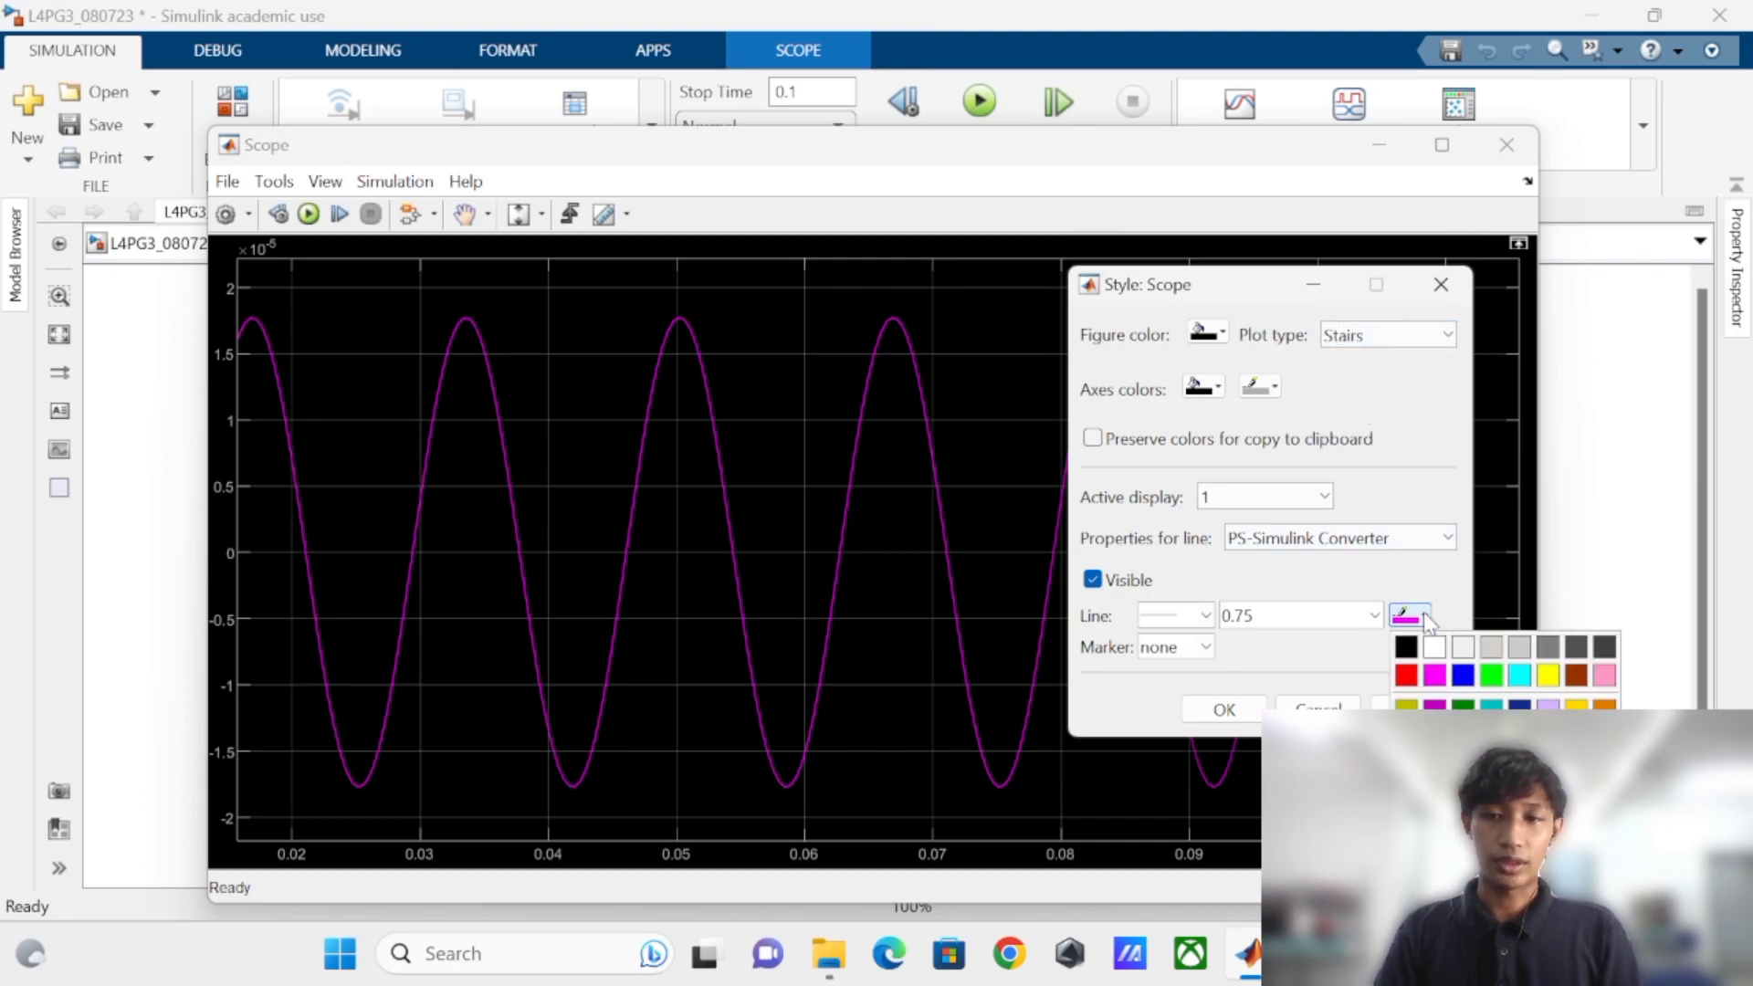
click(1407, 676)
click(1205, 615)
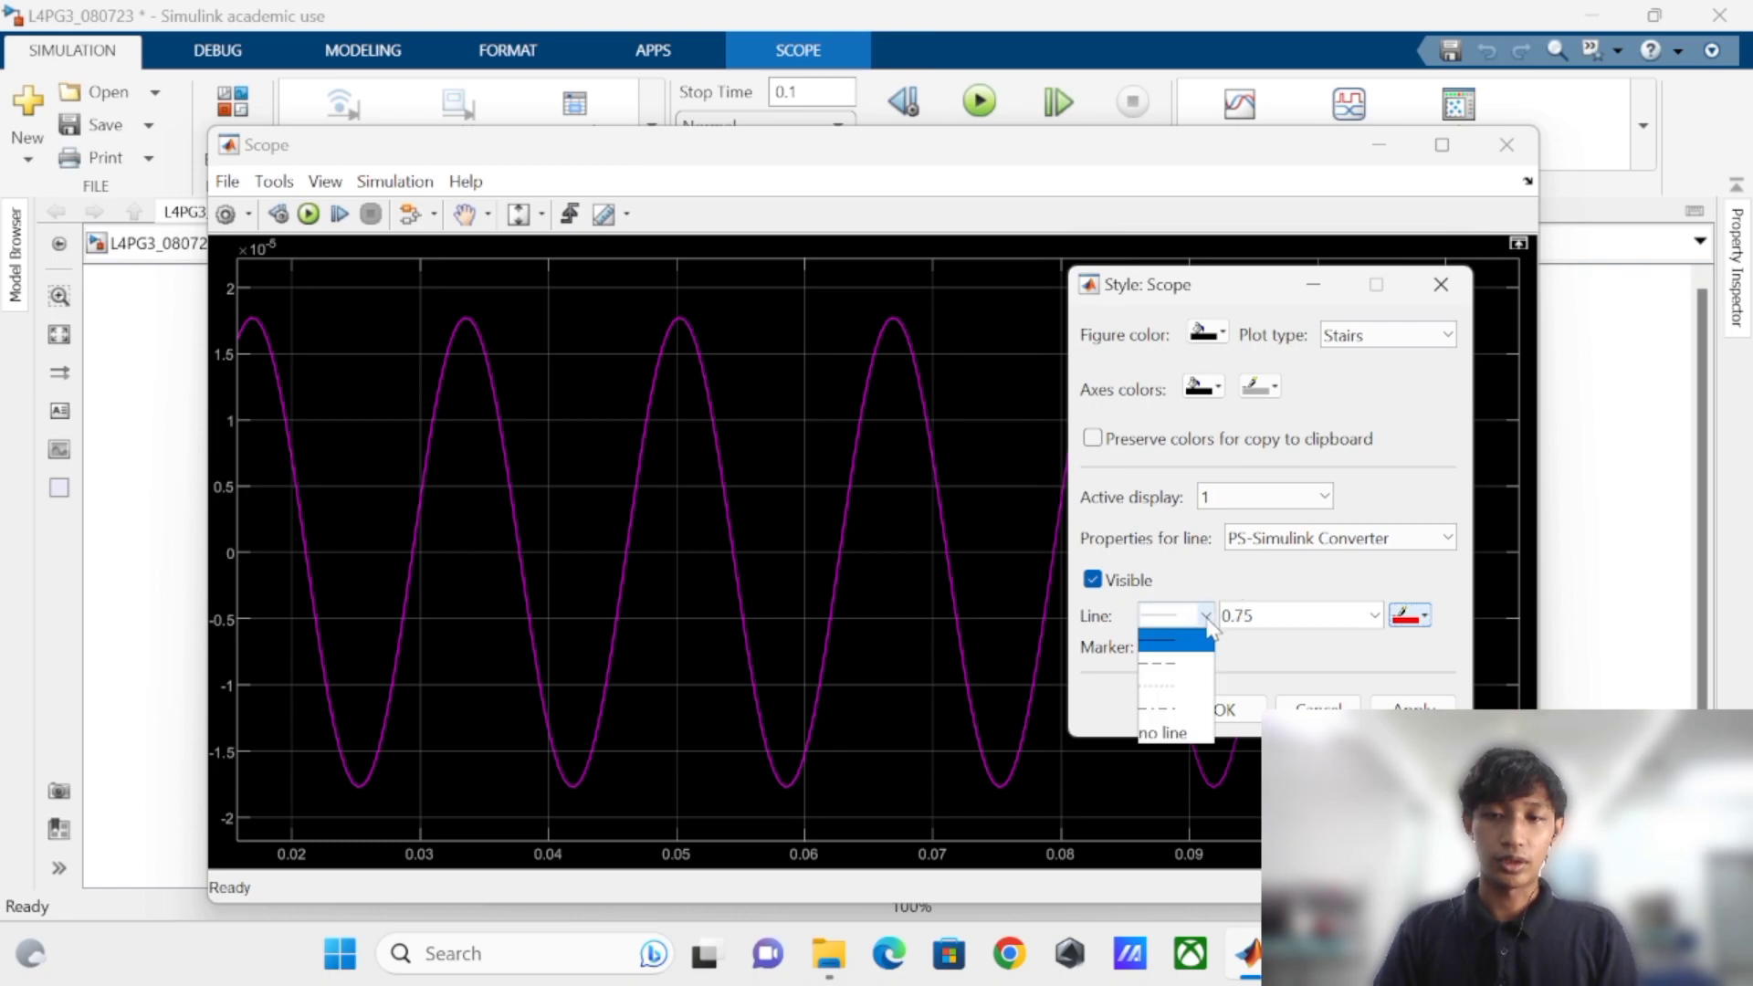
click(1173, 657)
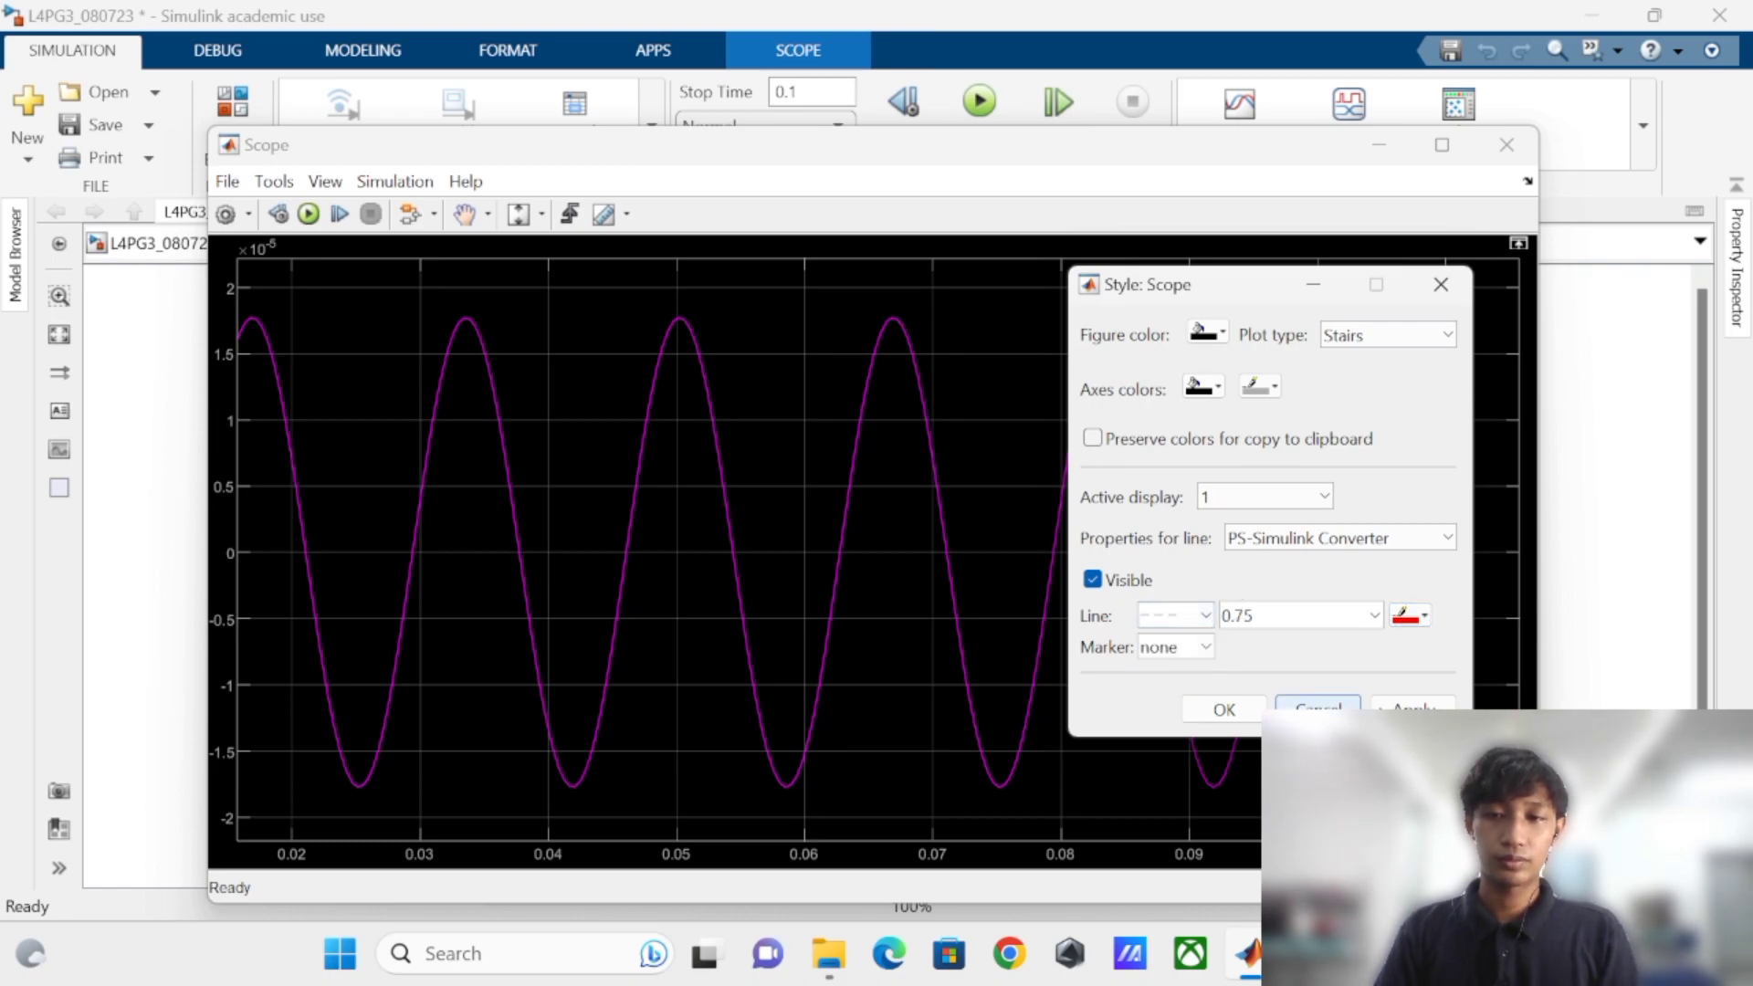
click(1413, 708)
Set plot type Auto with a solid yellow line and confirm with OK.
click(1426, 335)
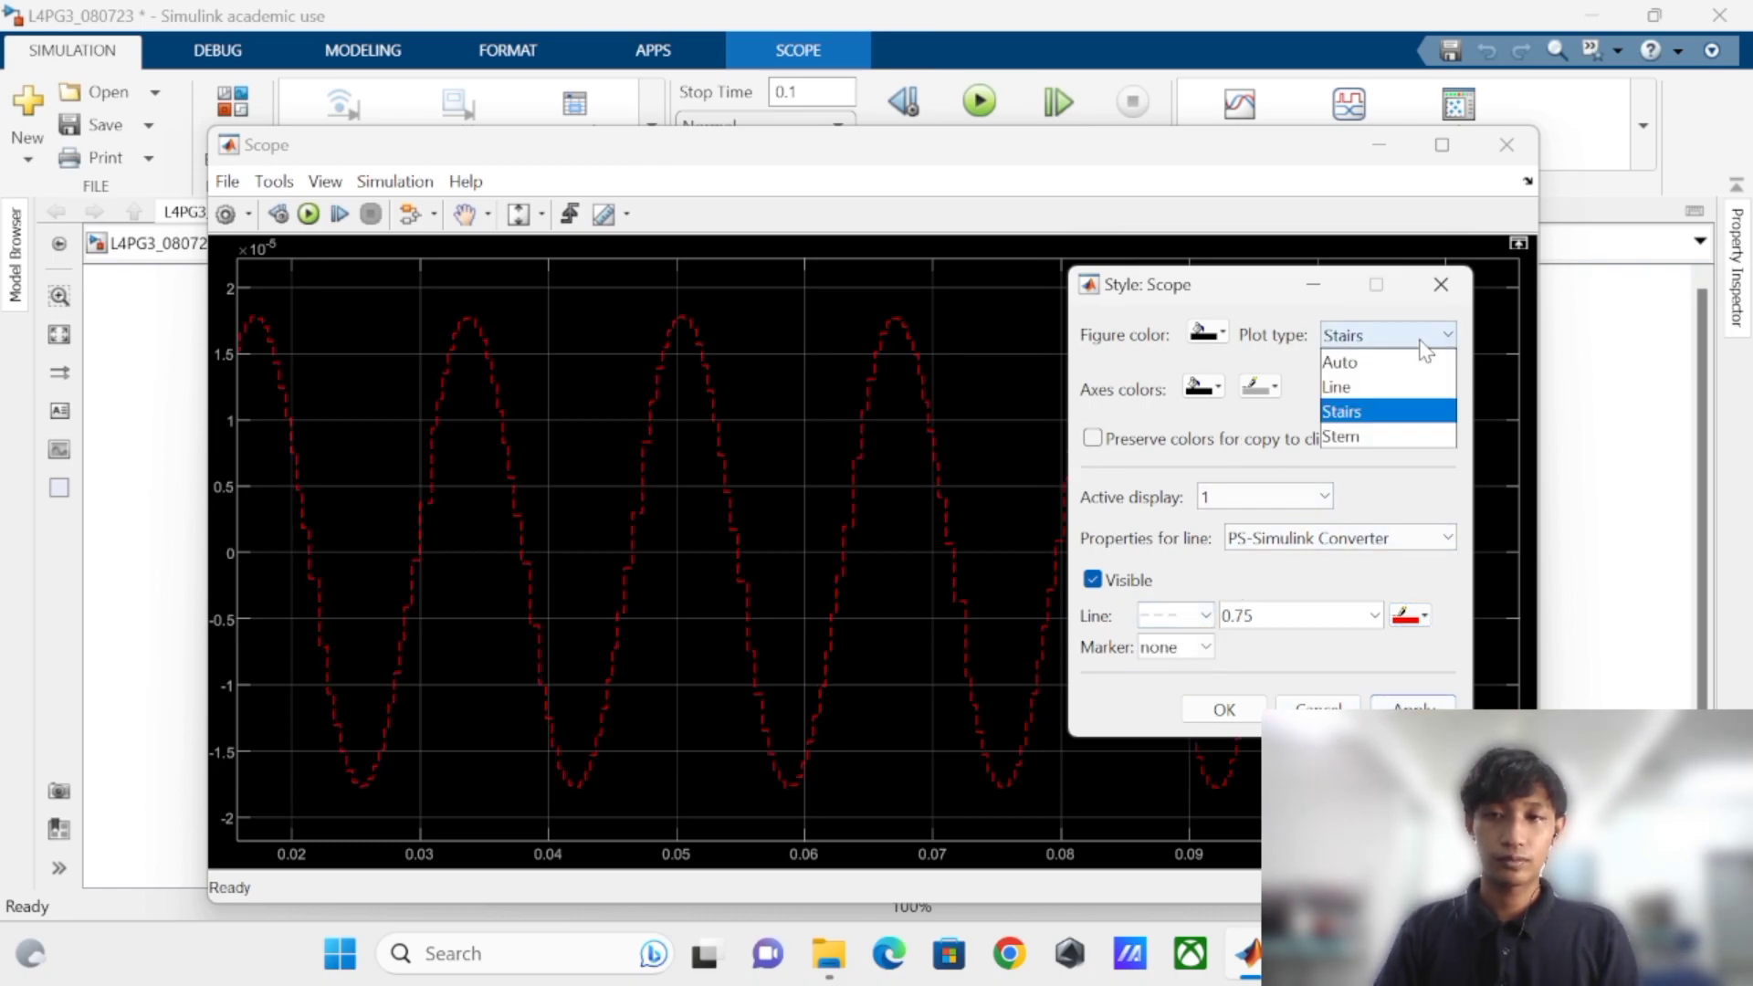
click(1406, 358)
click(1420, 617)
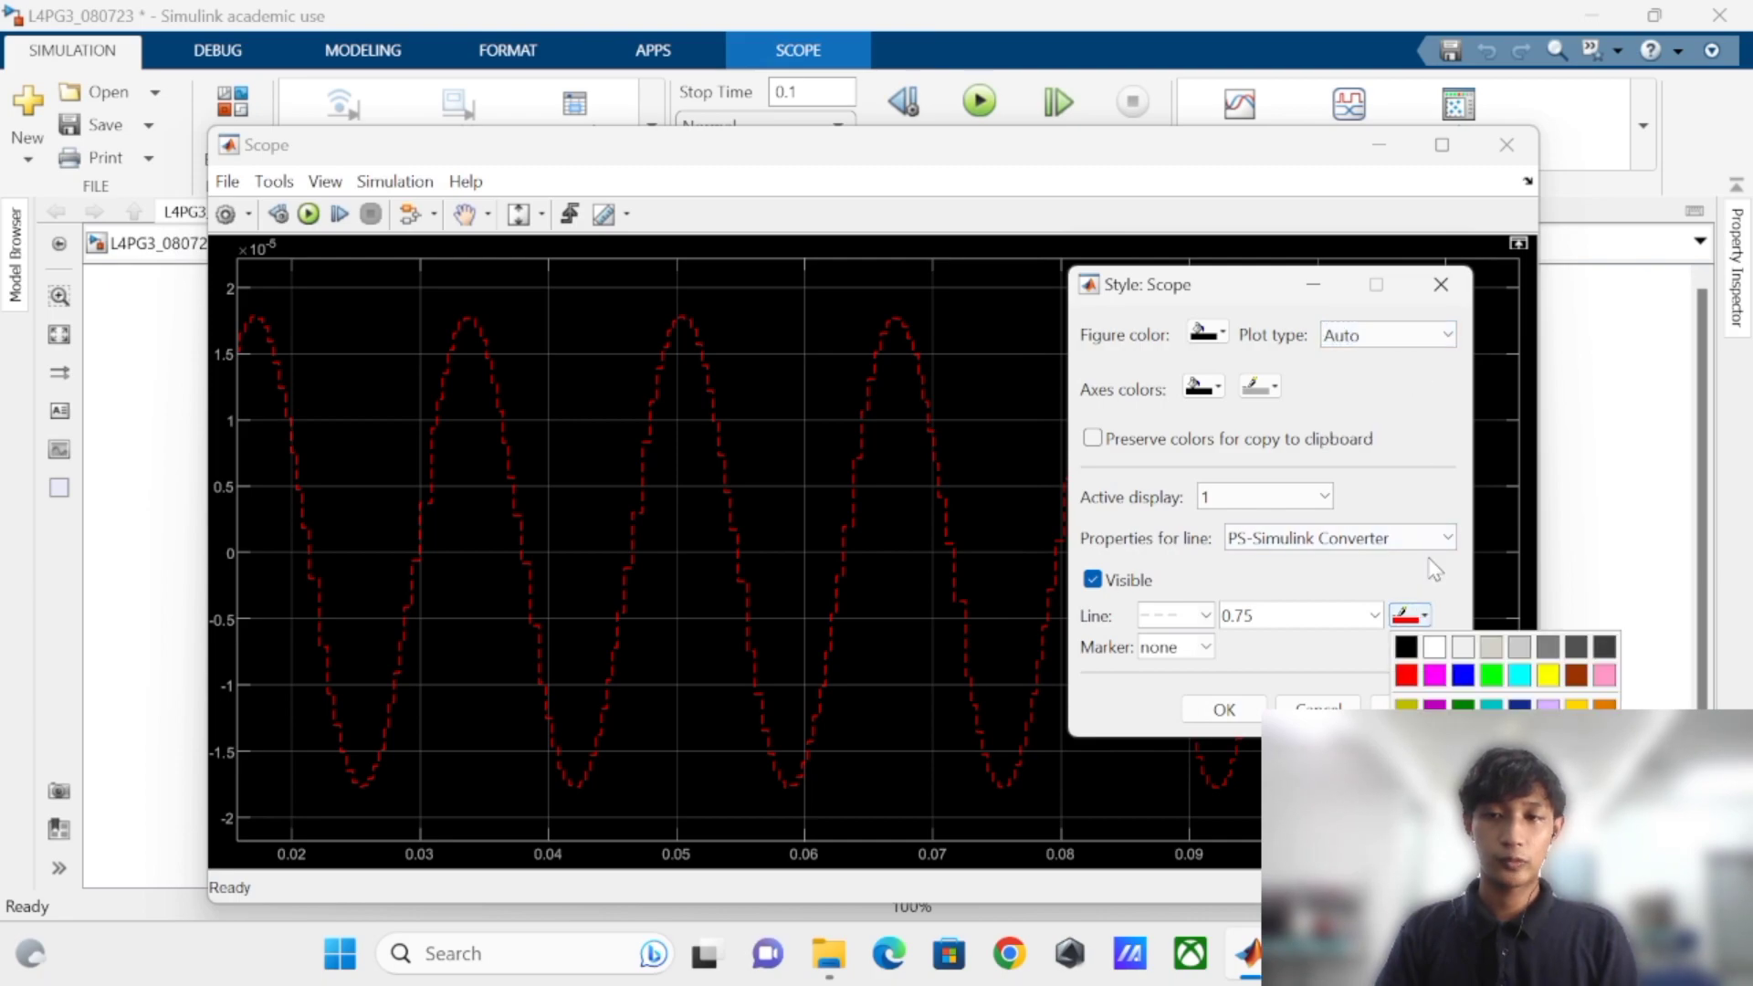
click(1552, 675)
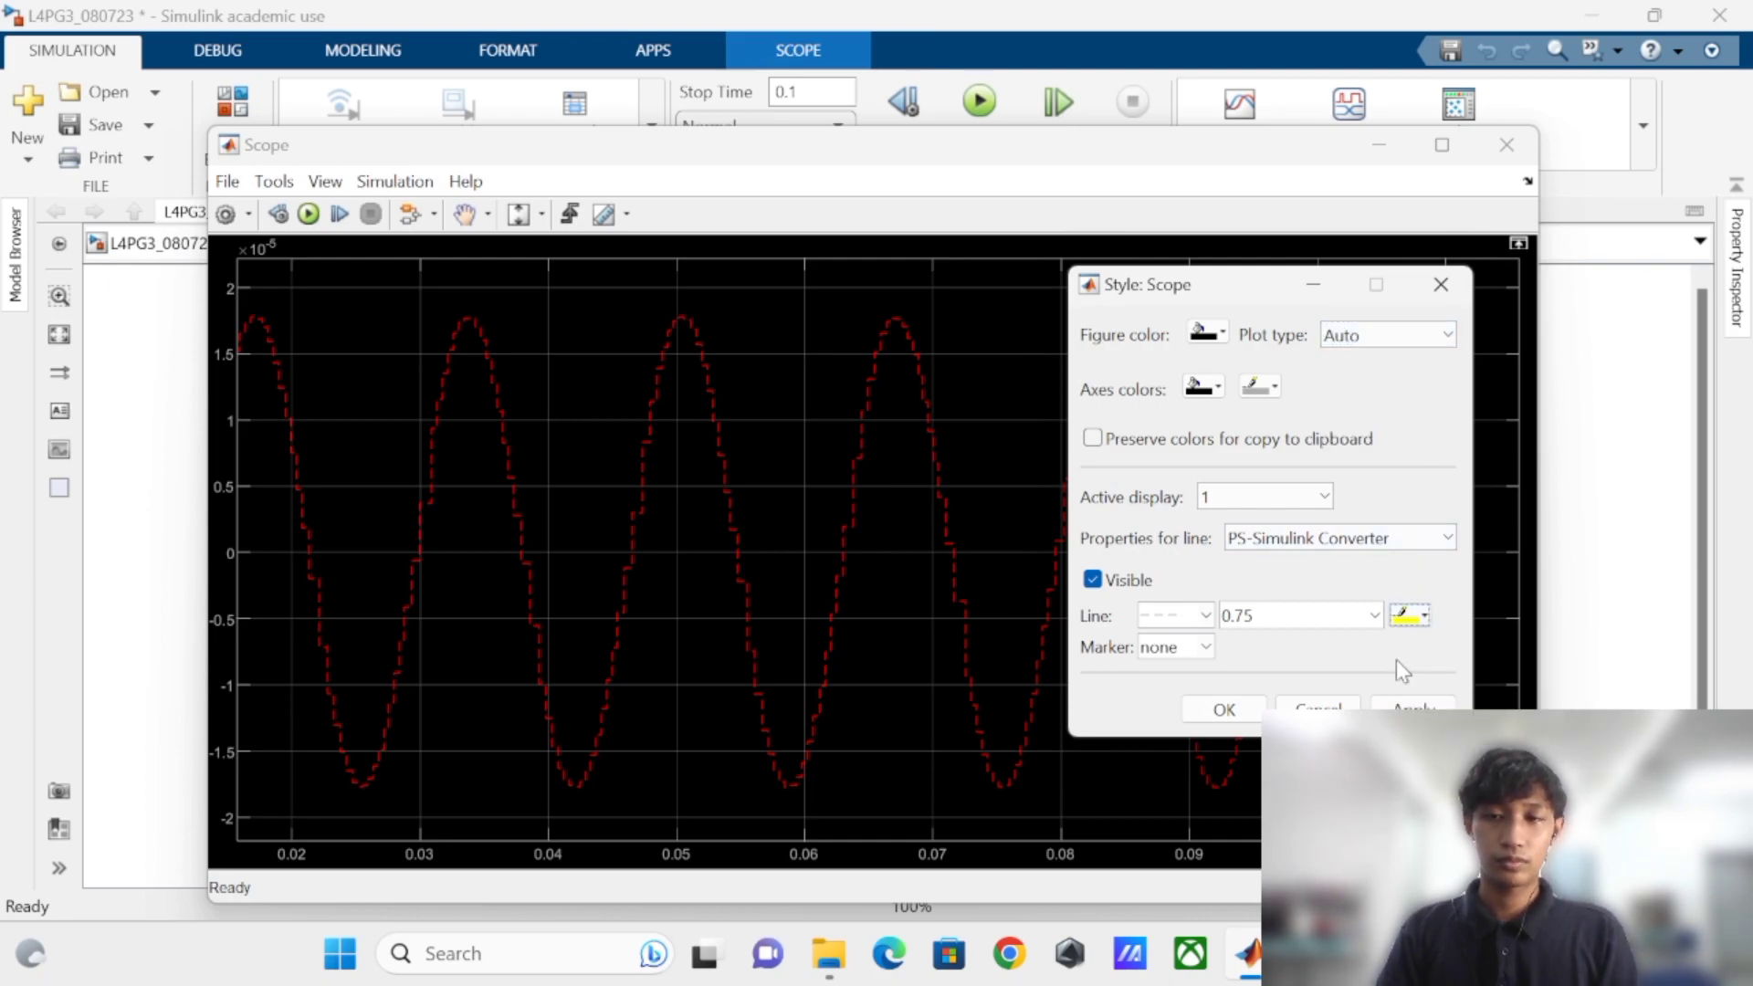
click(1205, 615)
click(1174, 639)
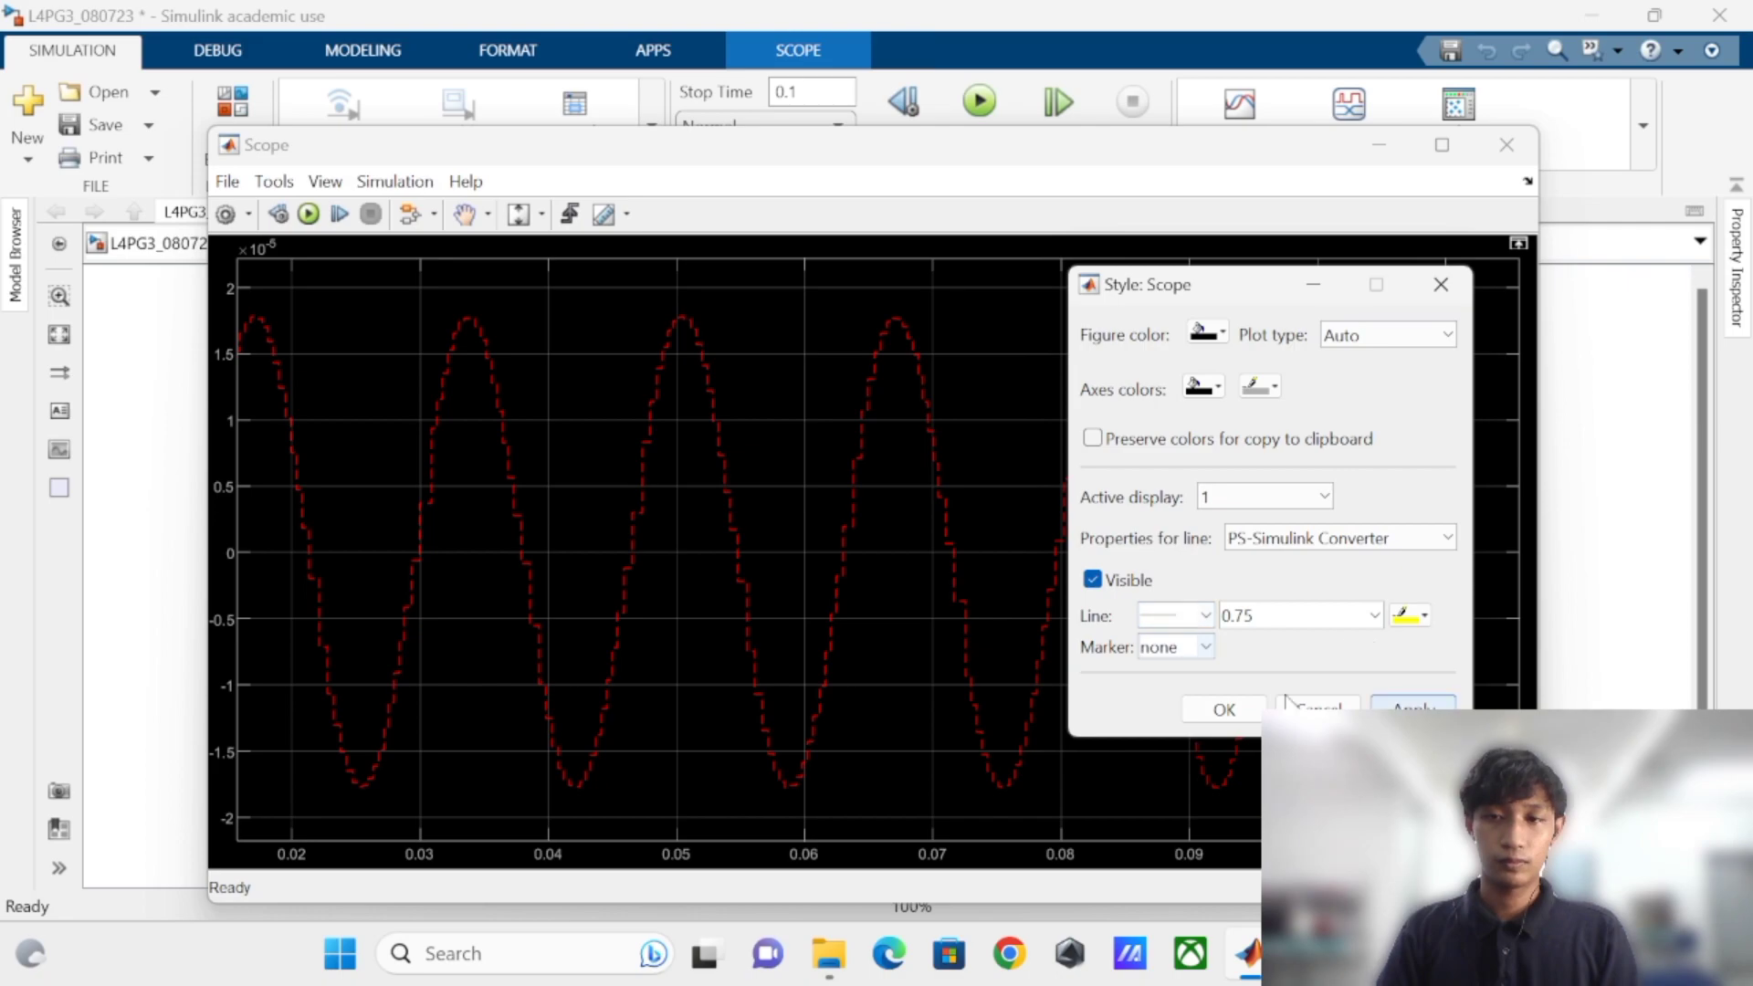
click(1224, 709)
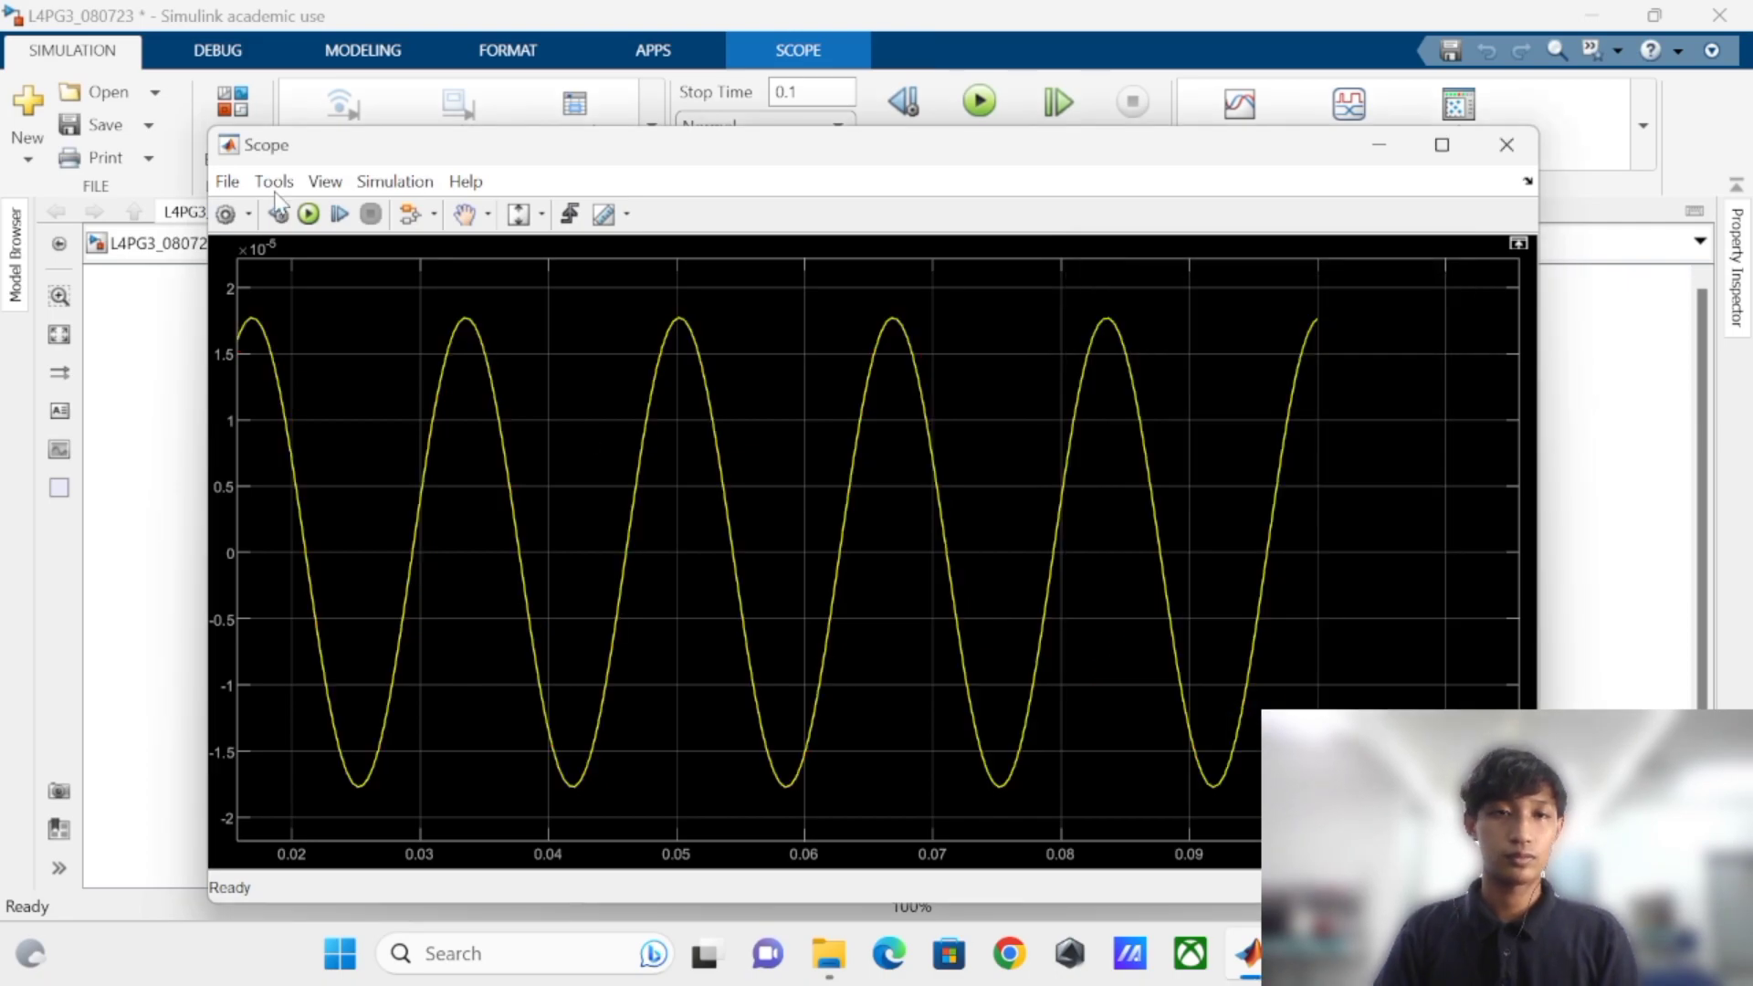
In scope Configuration Properties, set time-axis labels to All and show the time-axis label.
click(325, 181)
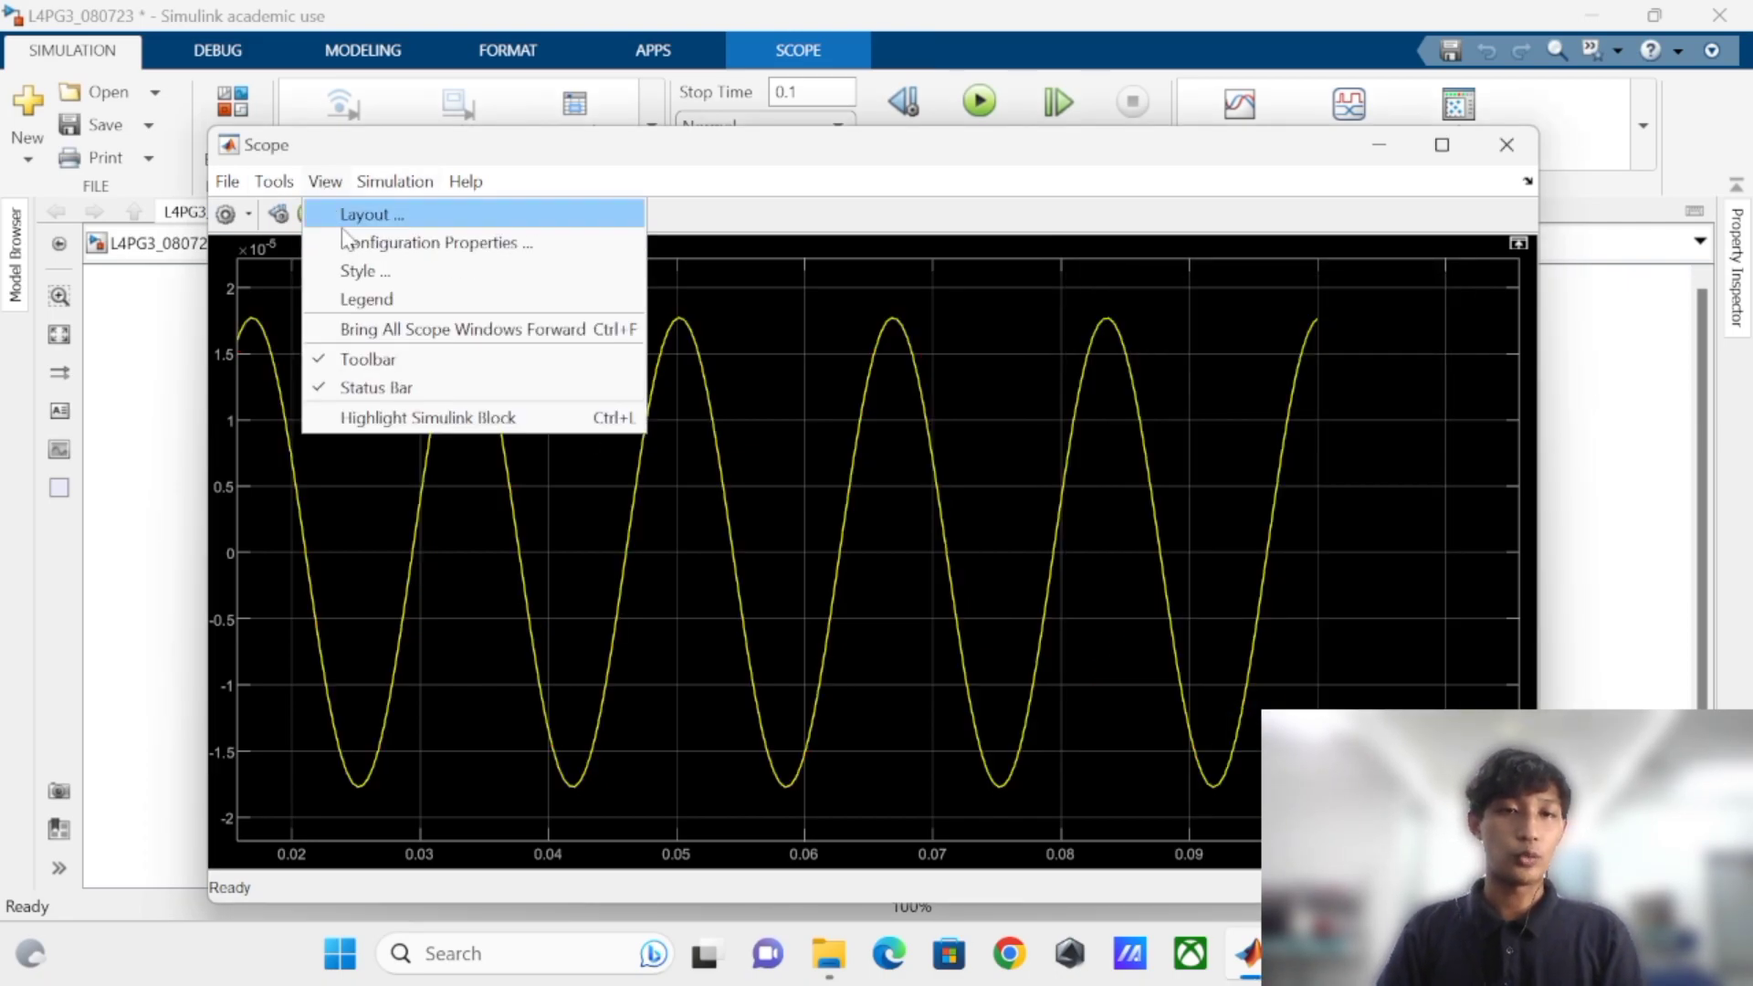
click(368, 244)
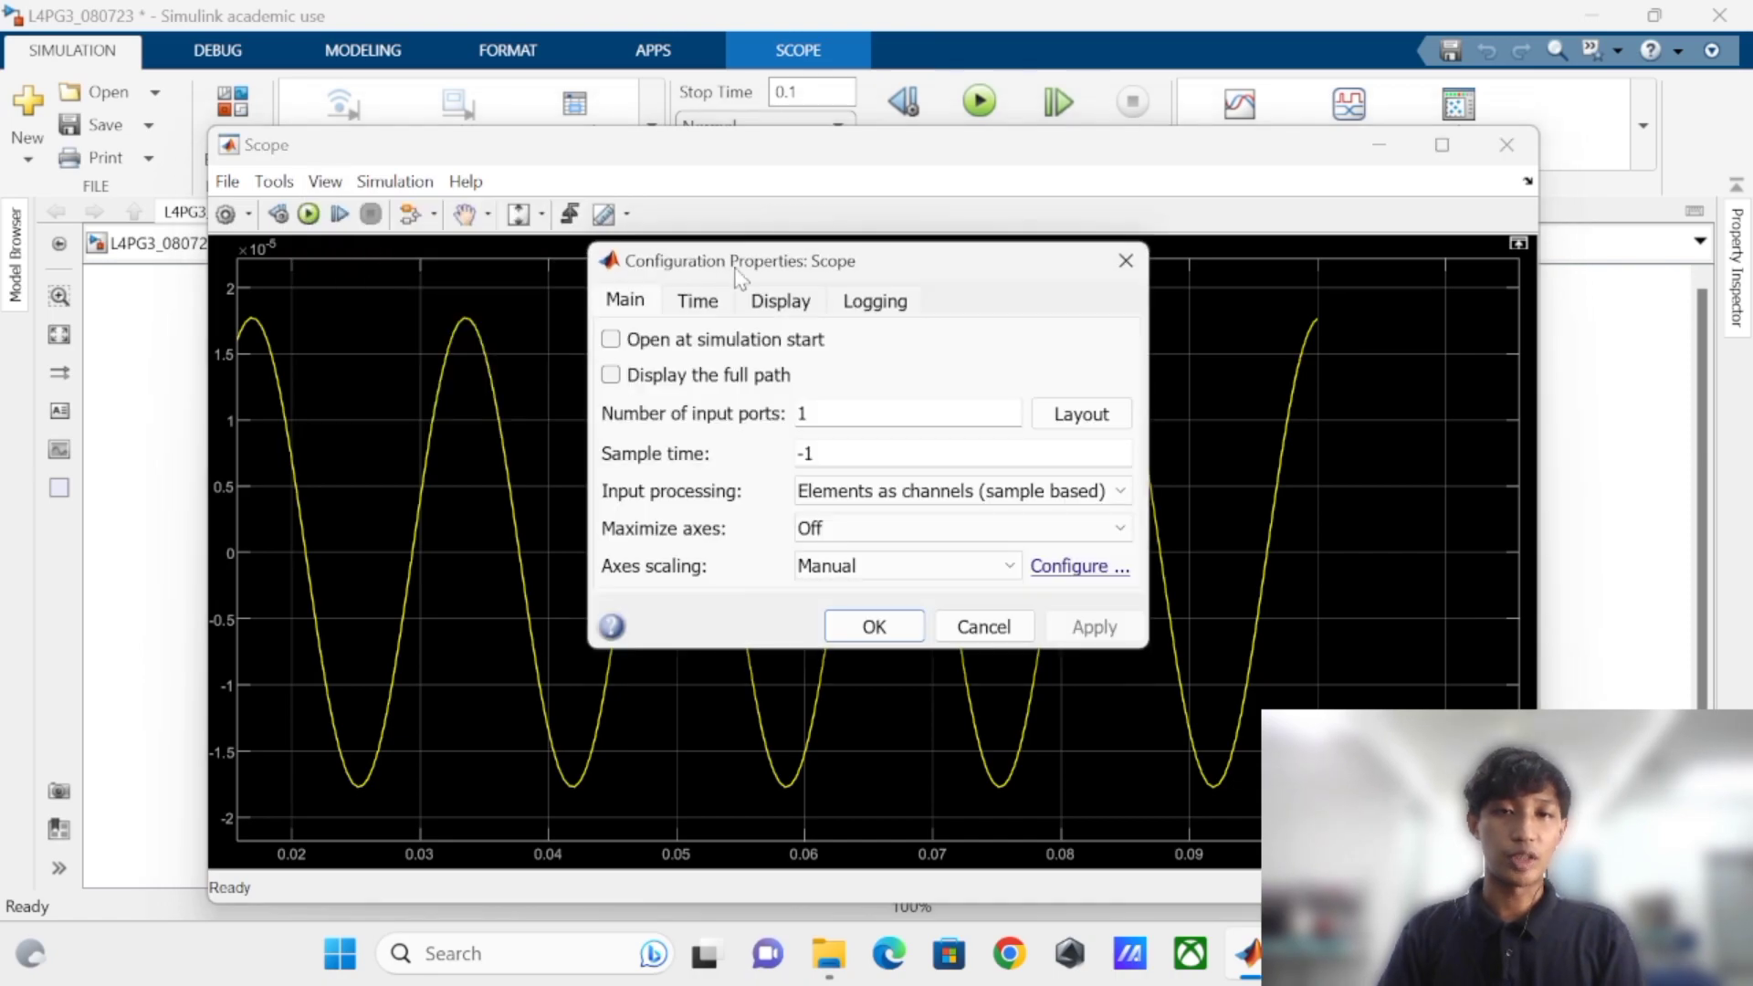
drag(754, 269, 793, 269)
click(754, 308)
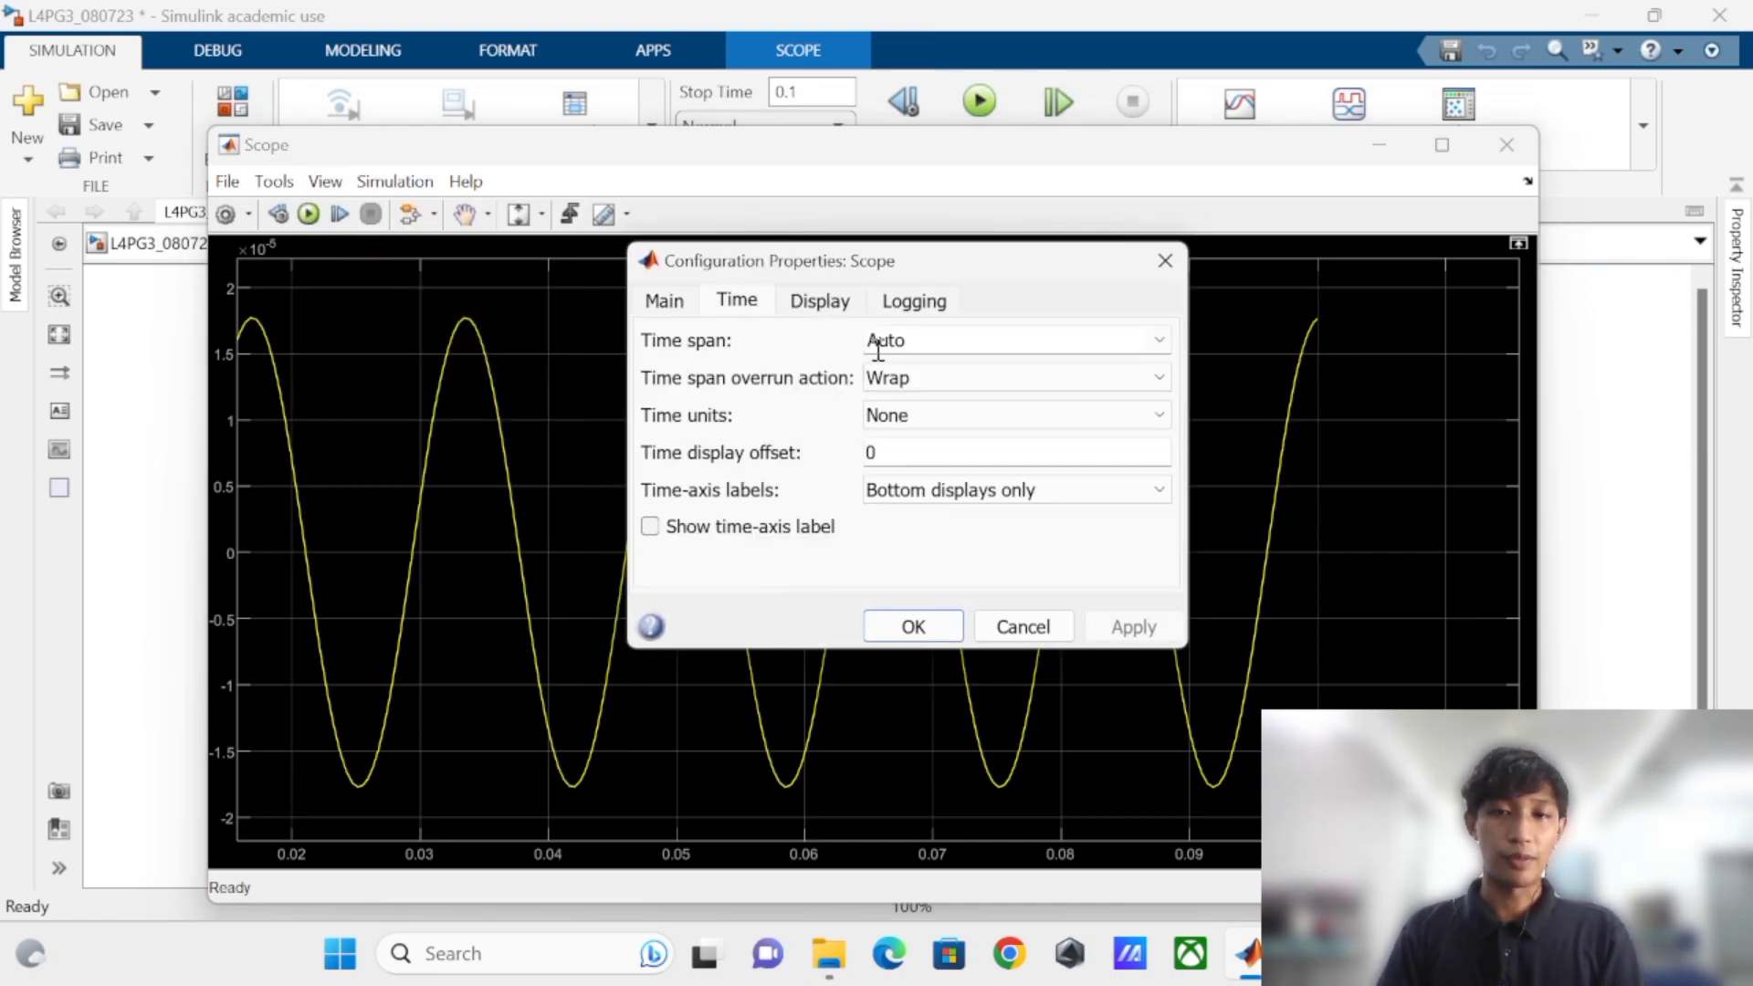
click(928, 492)
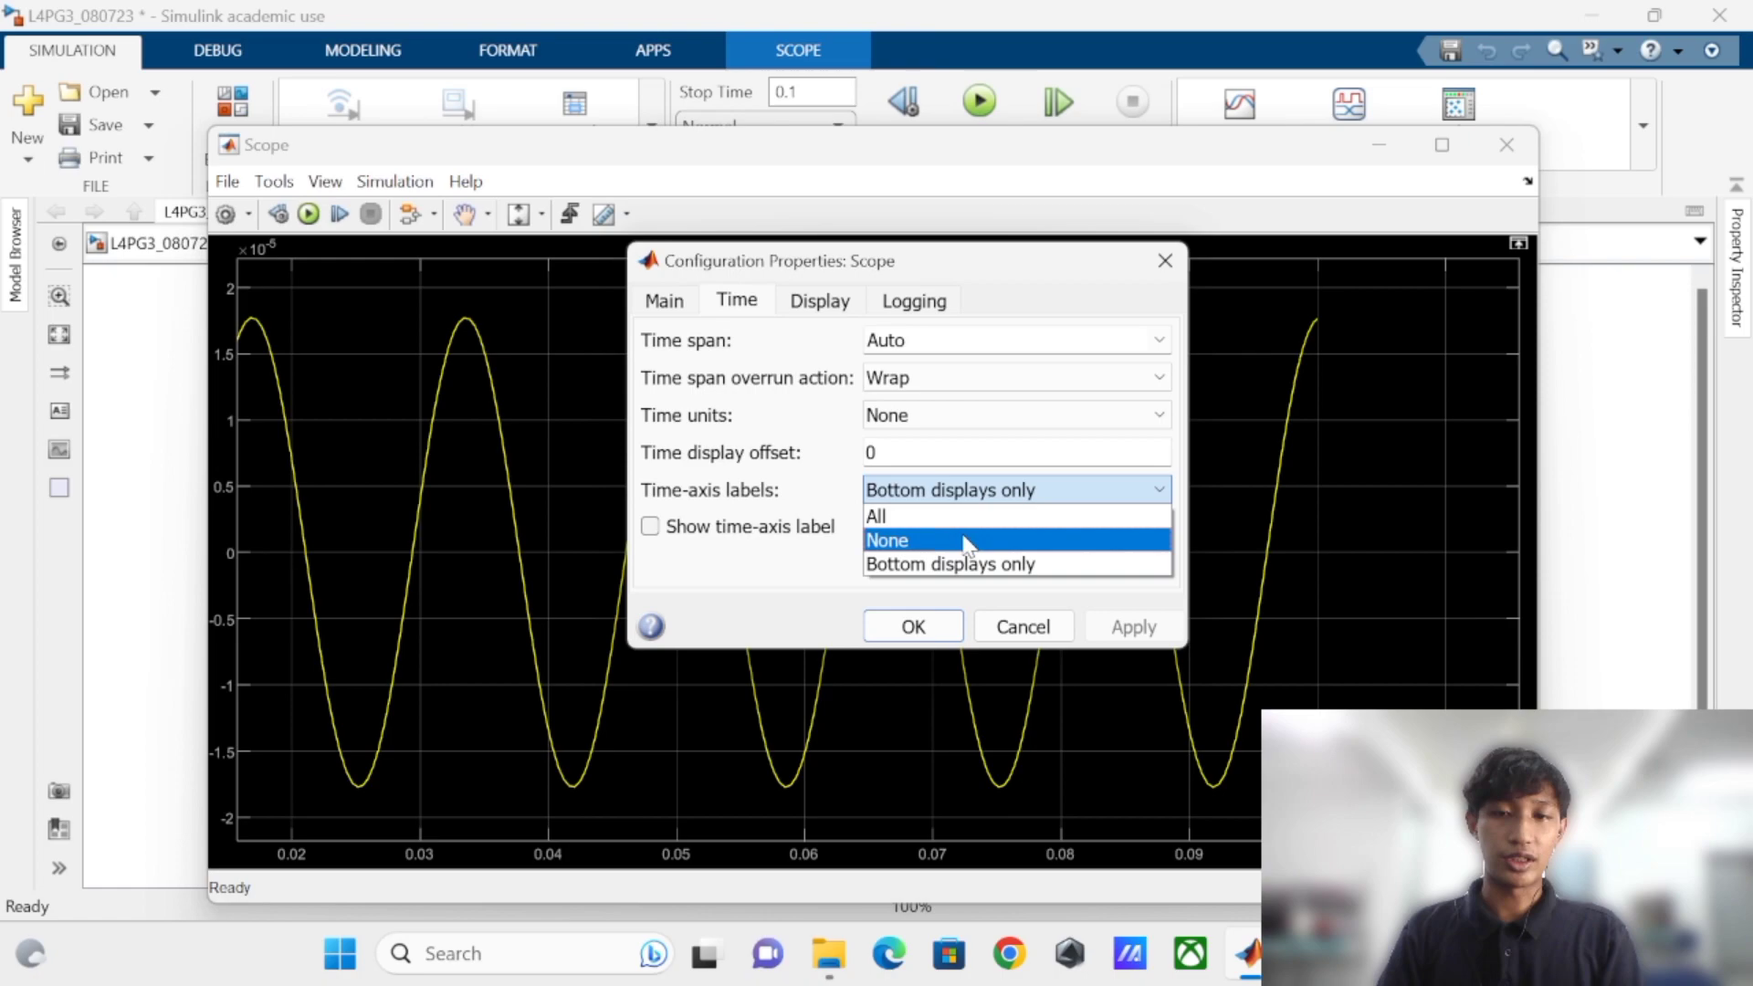
click(950, 517)
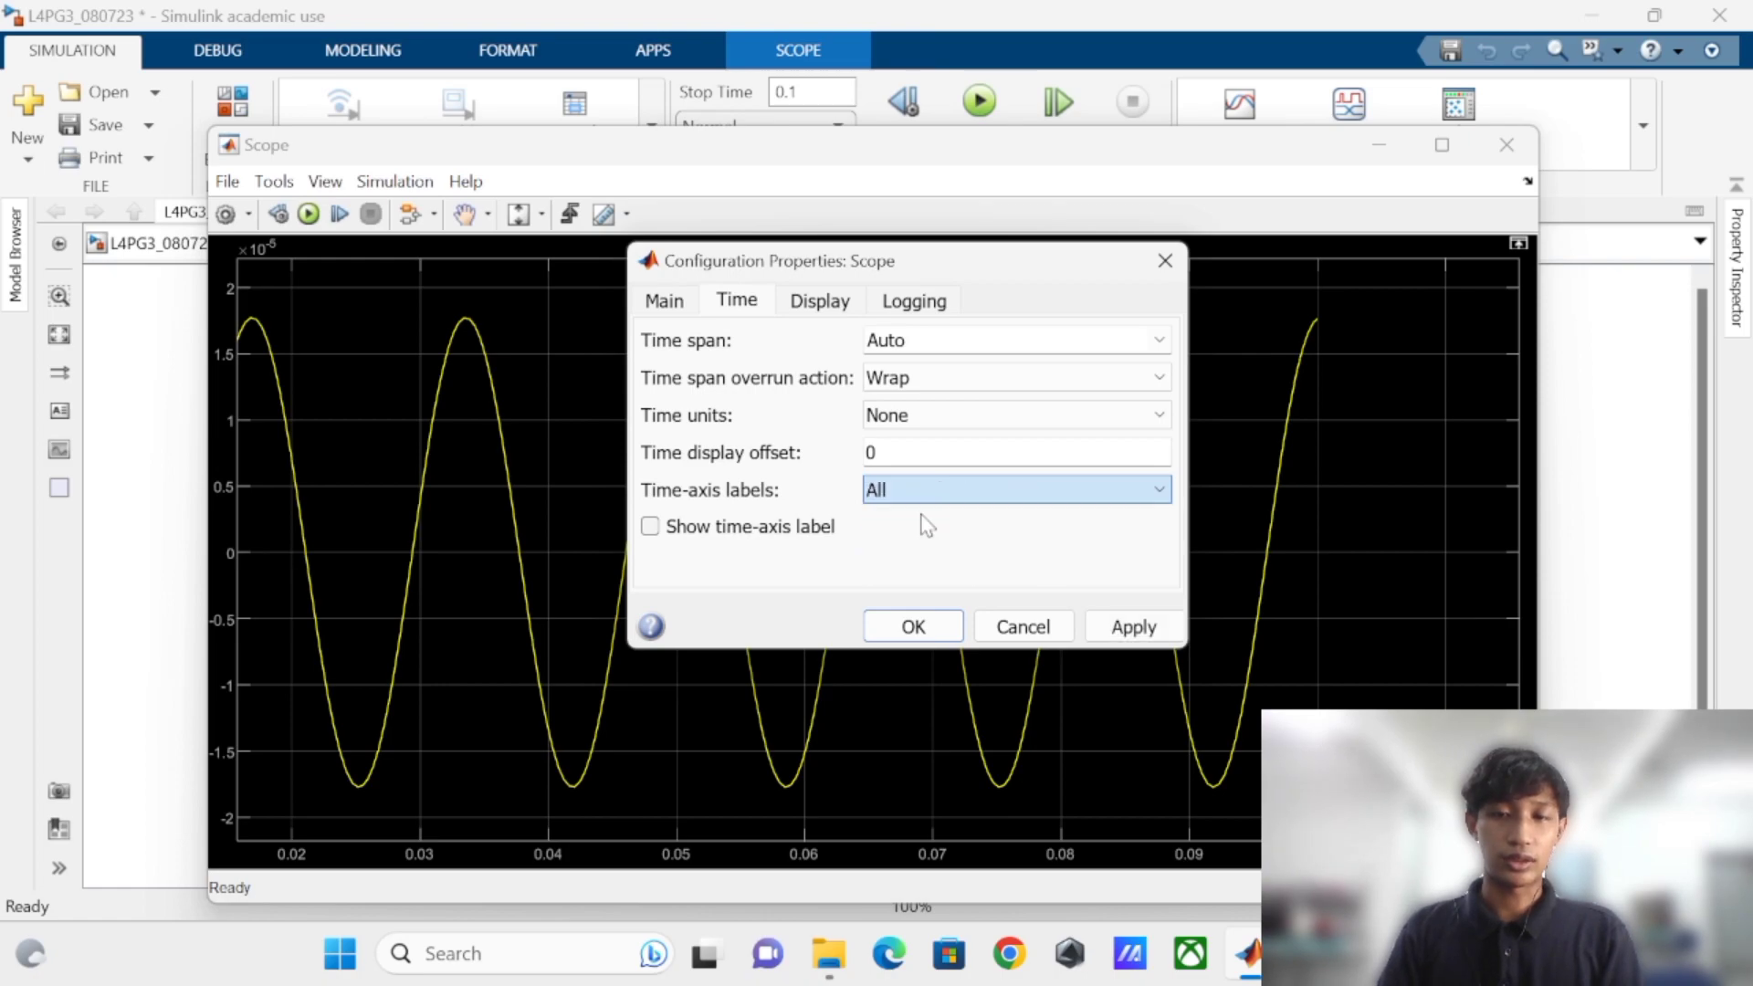
click(741, 532)
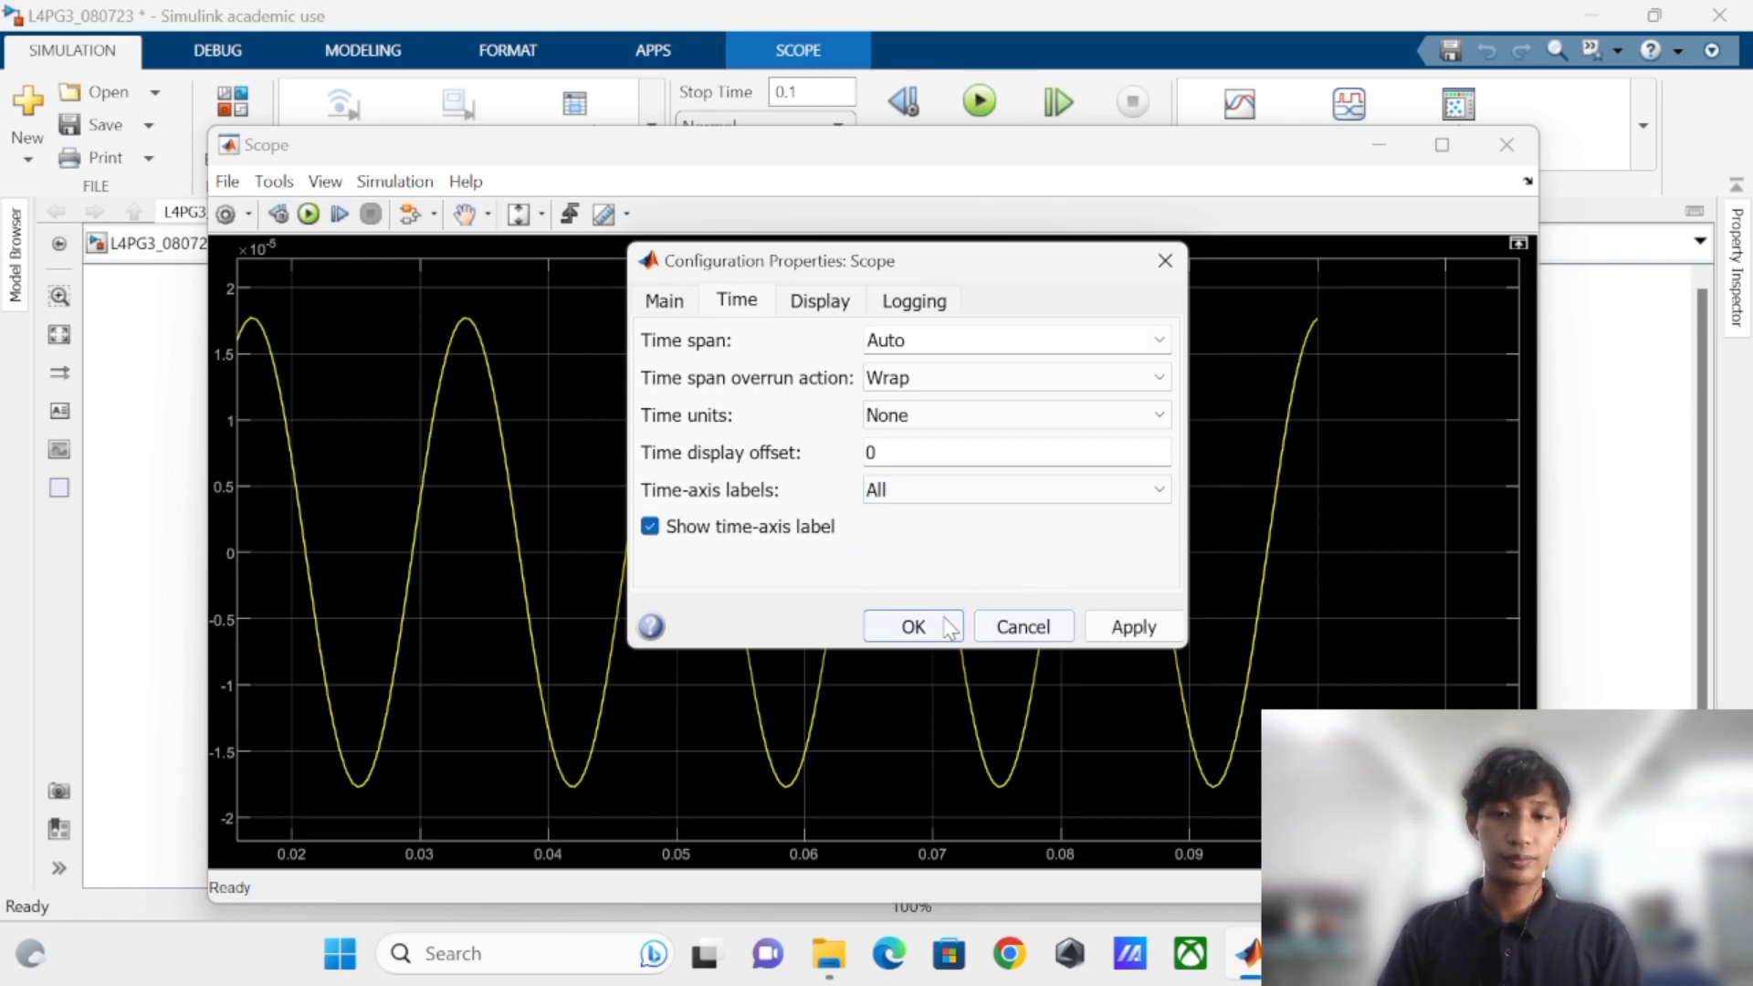
click(1130, 624)
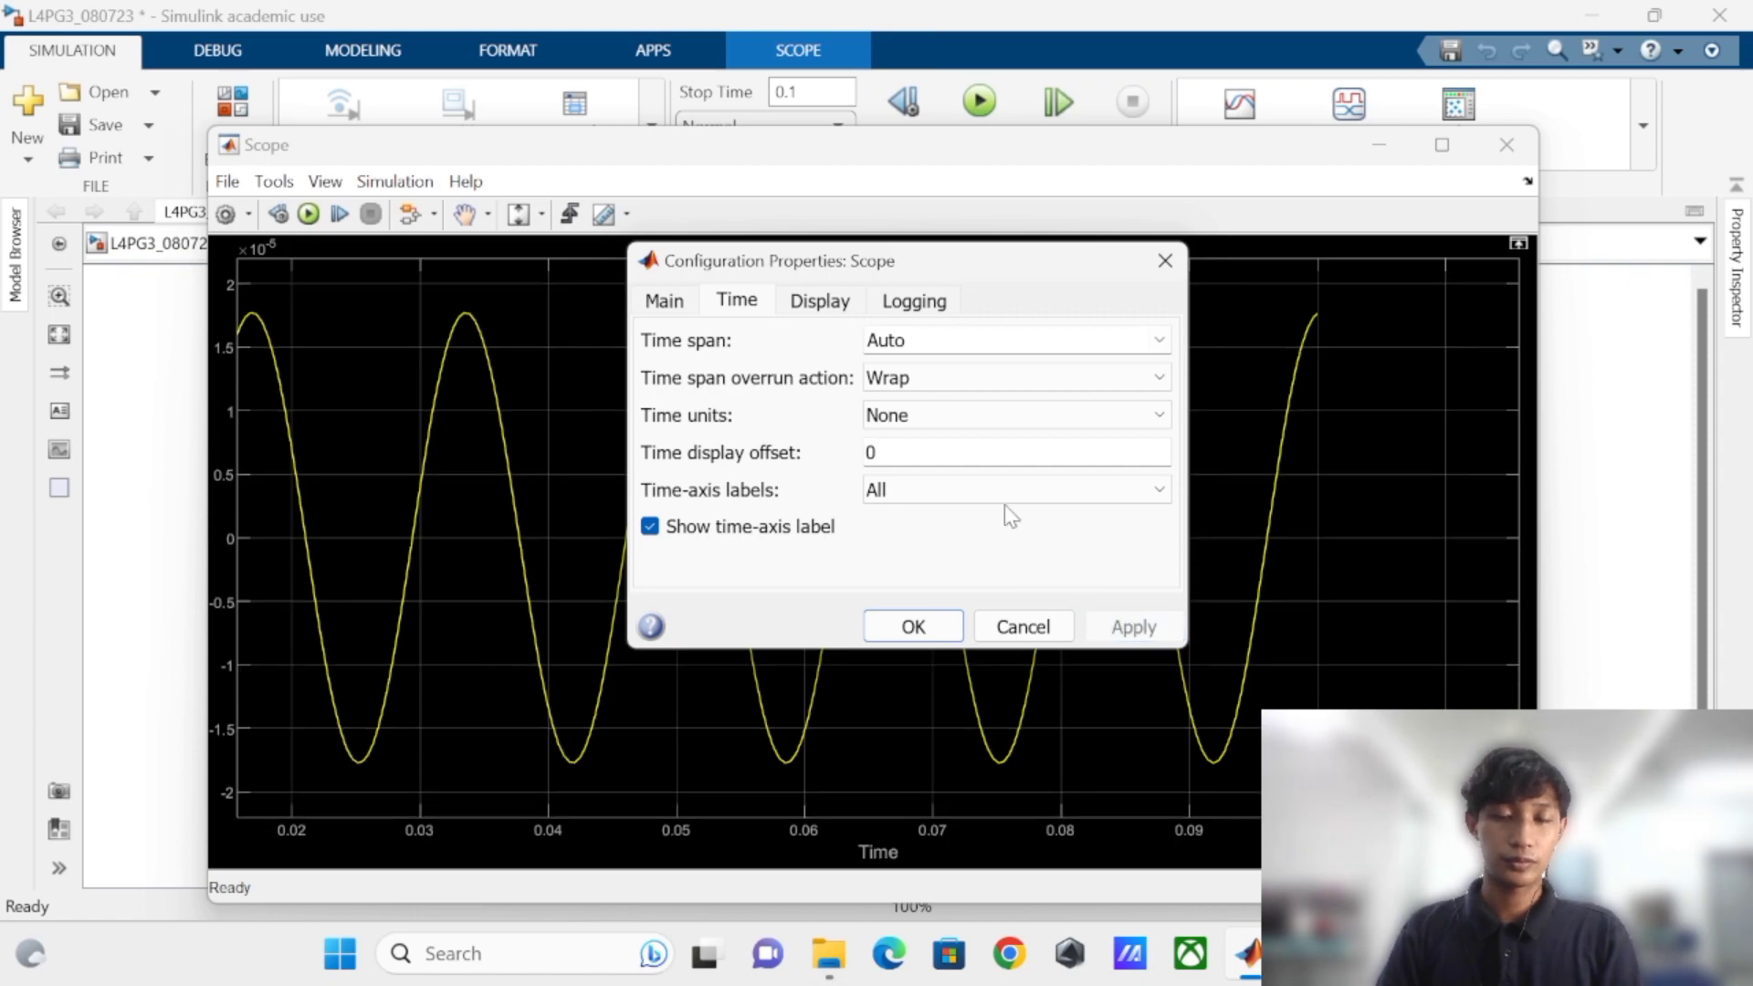
click(821, 304)
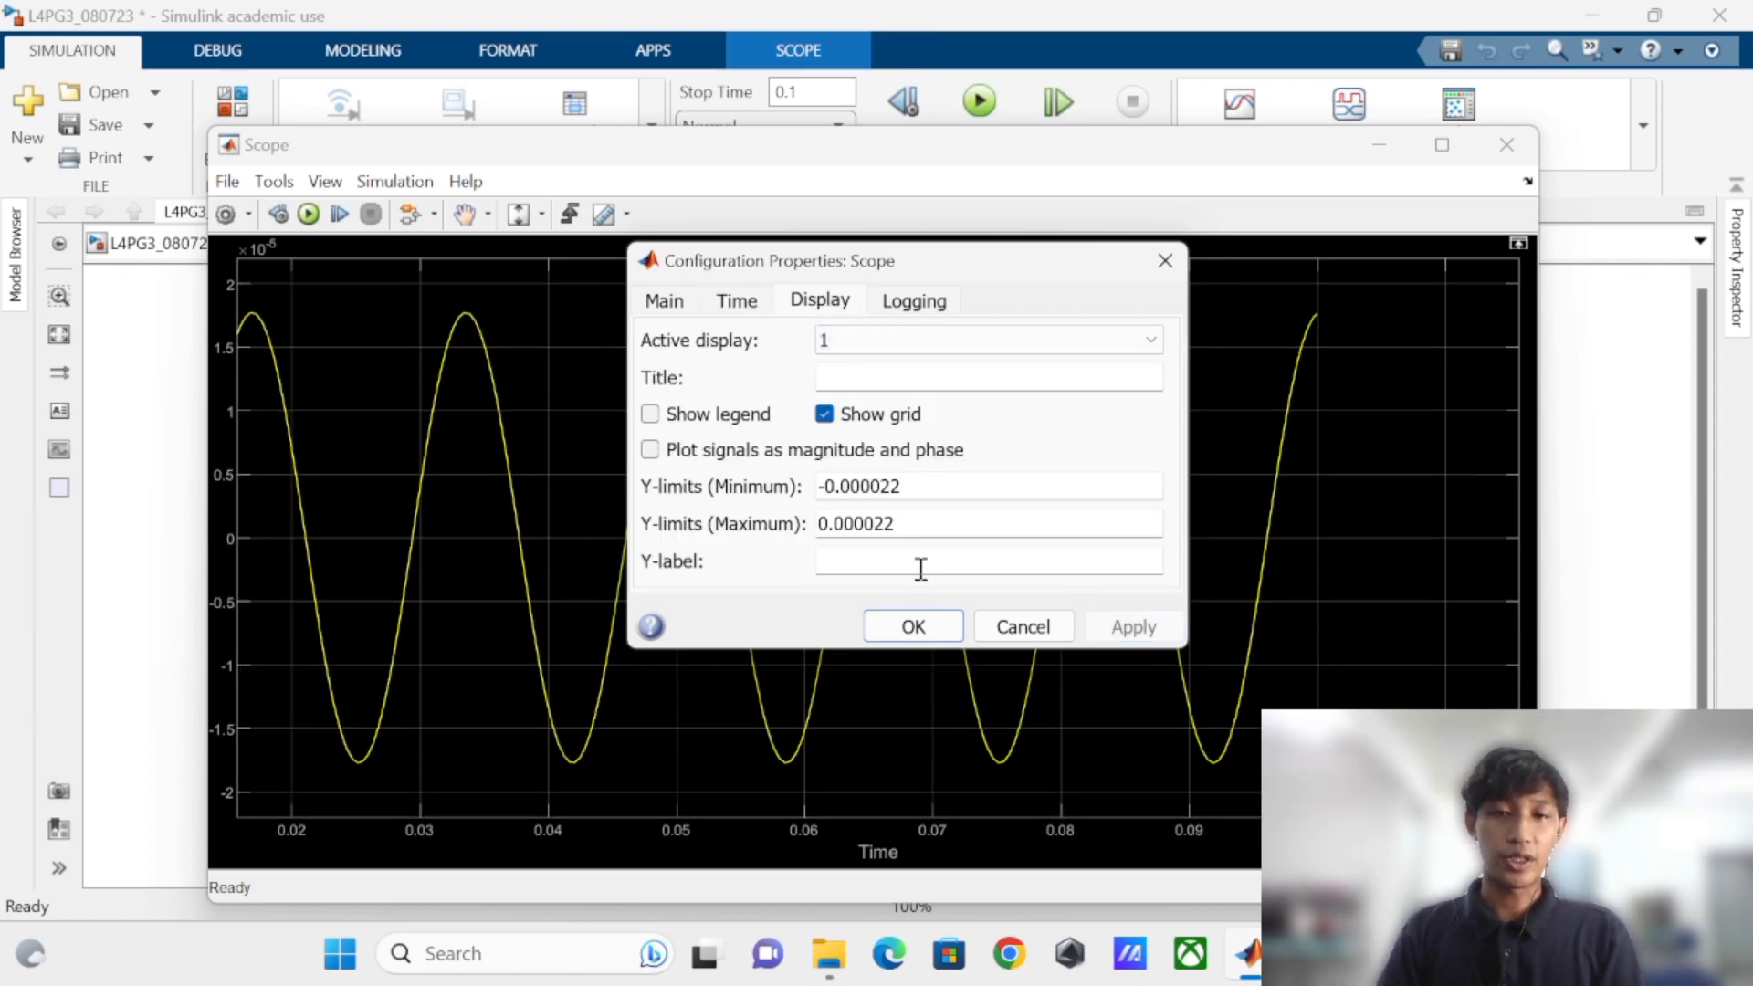
Enter 'Current (A)' as the scope's Y-label.
click(947, 556)
text(Cur)
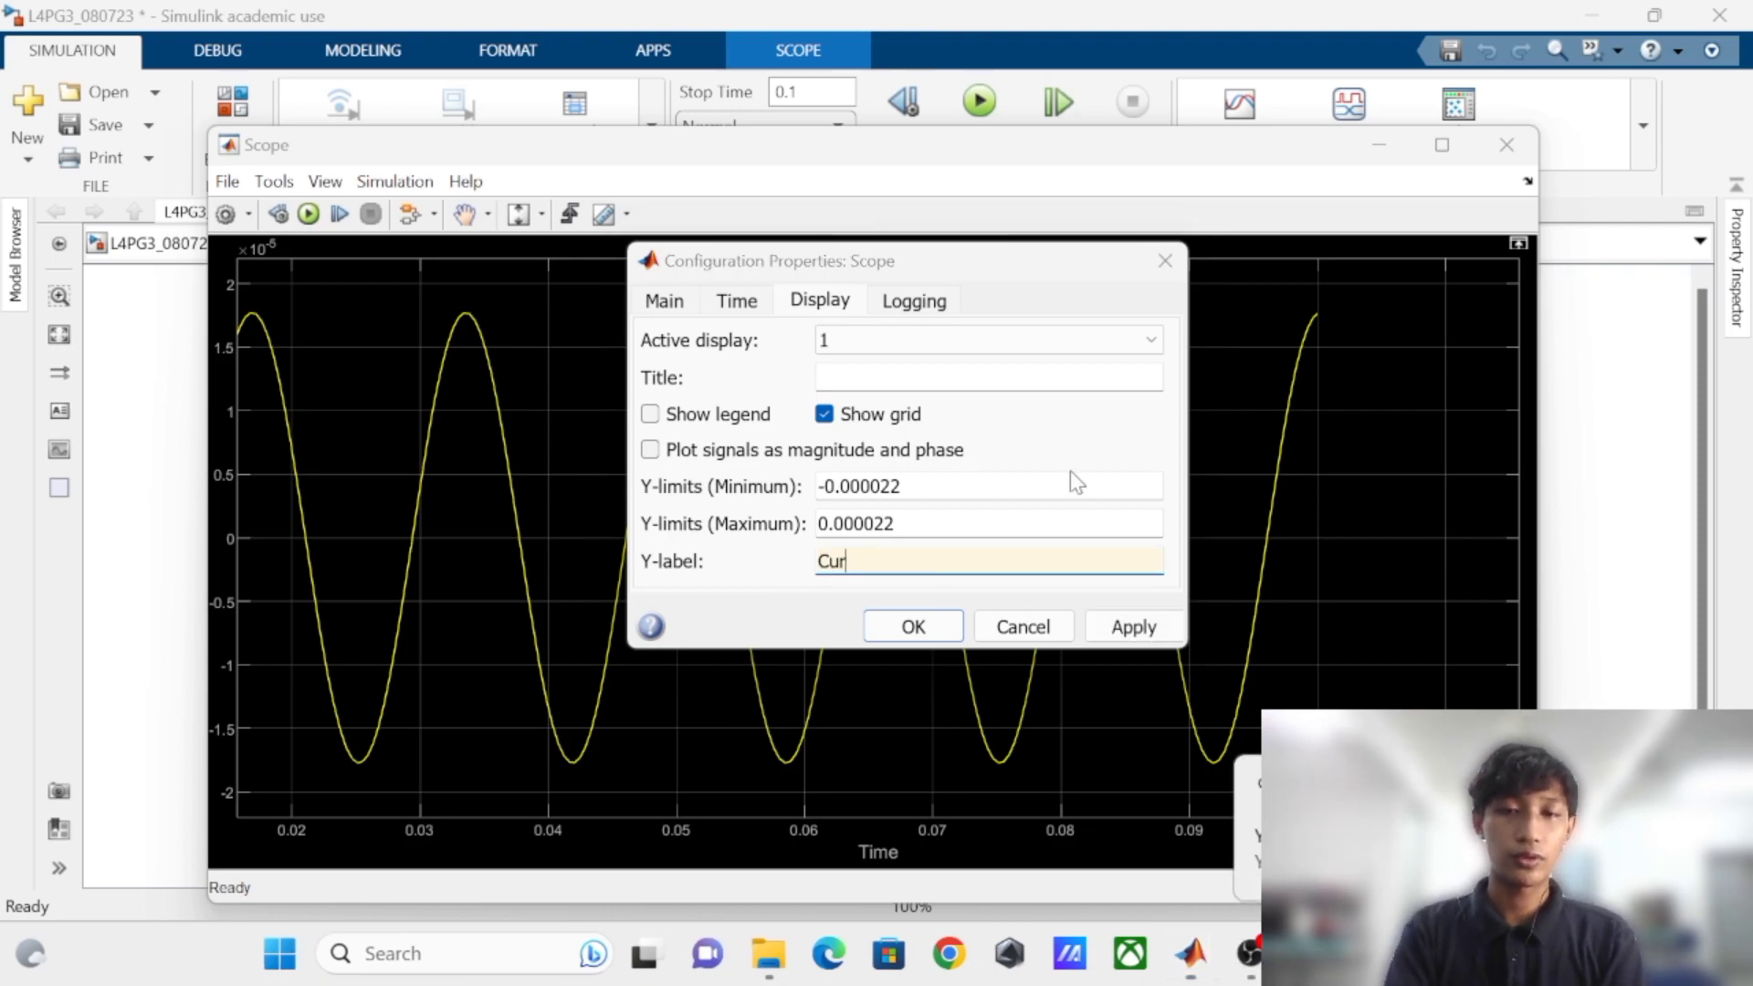
key(Return)
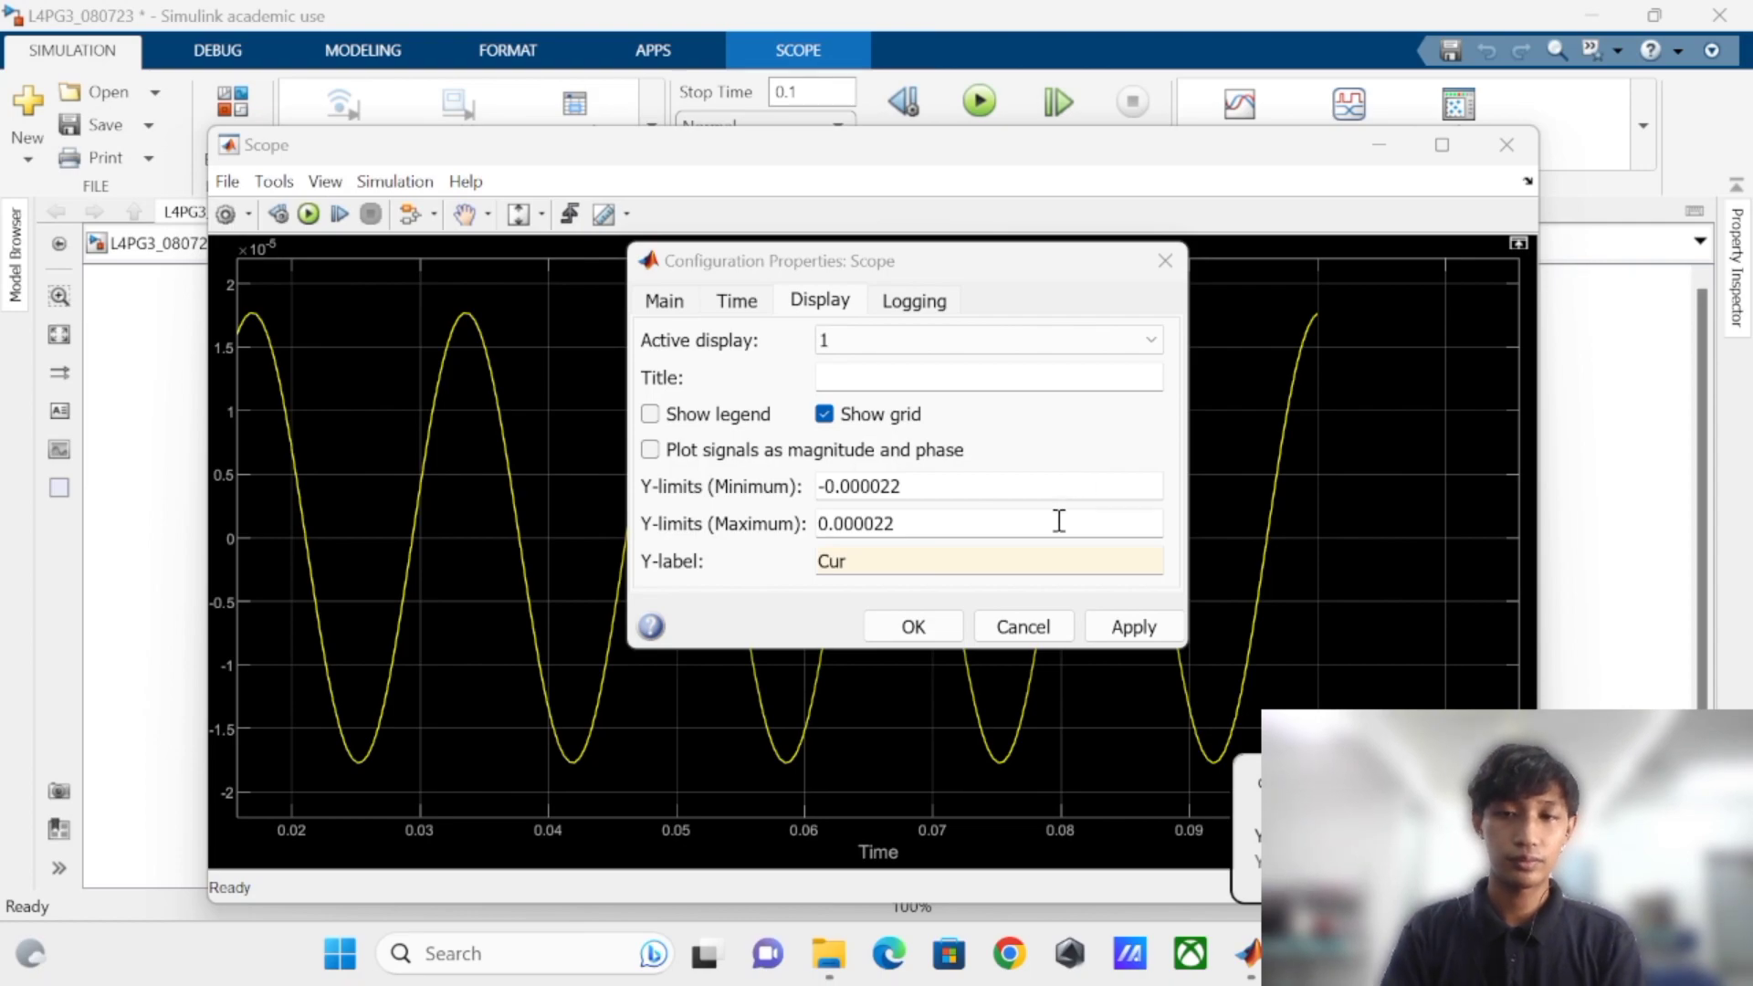
click(1057, 553)
text(Current (A)
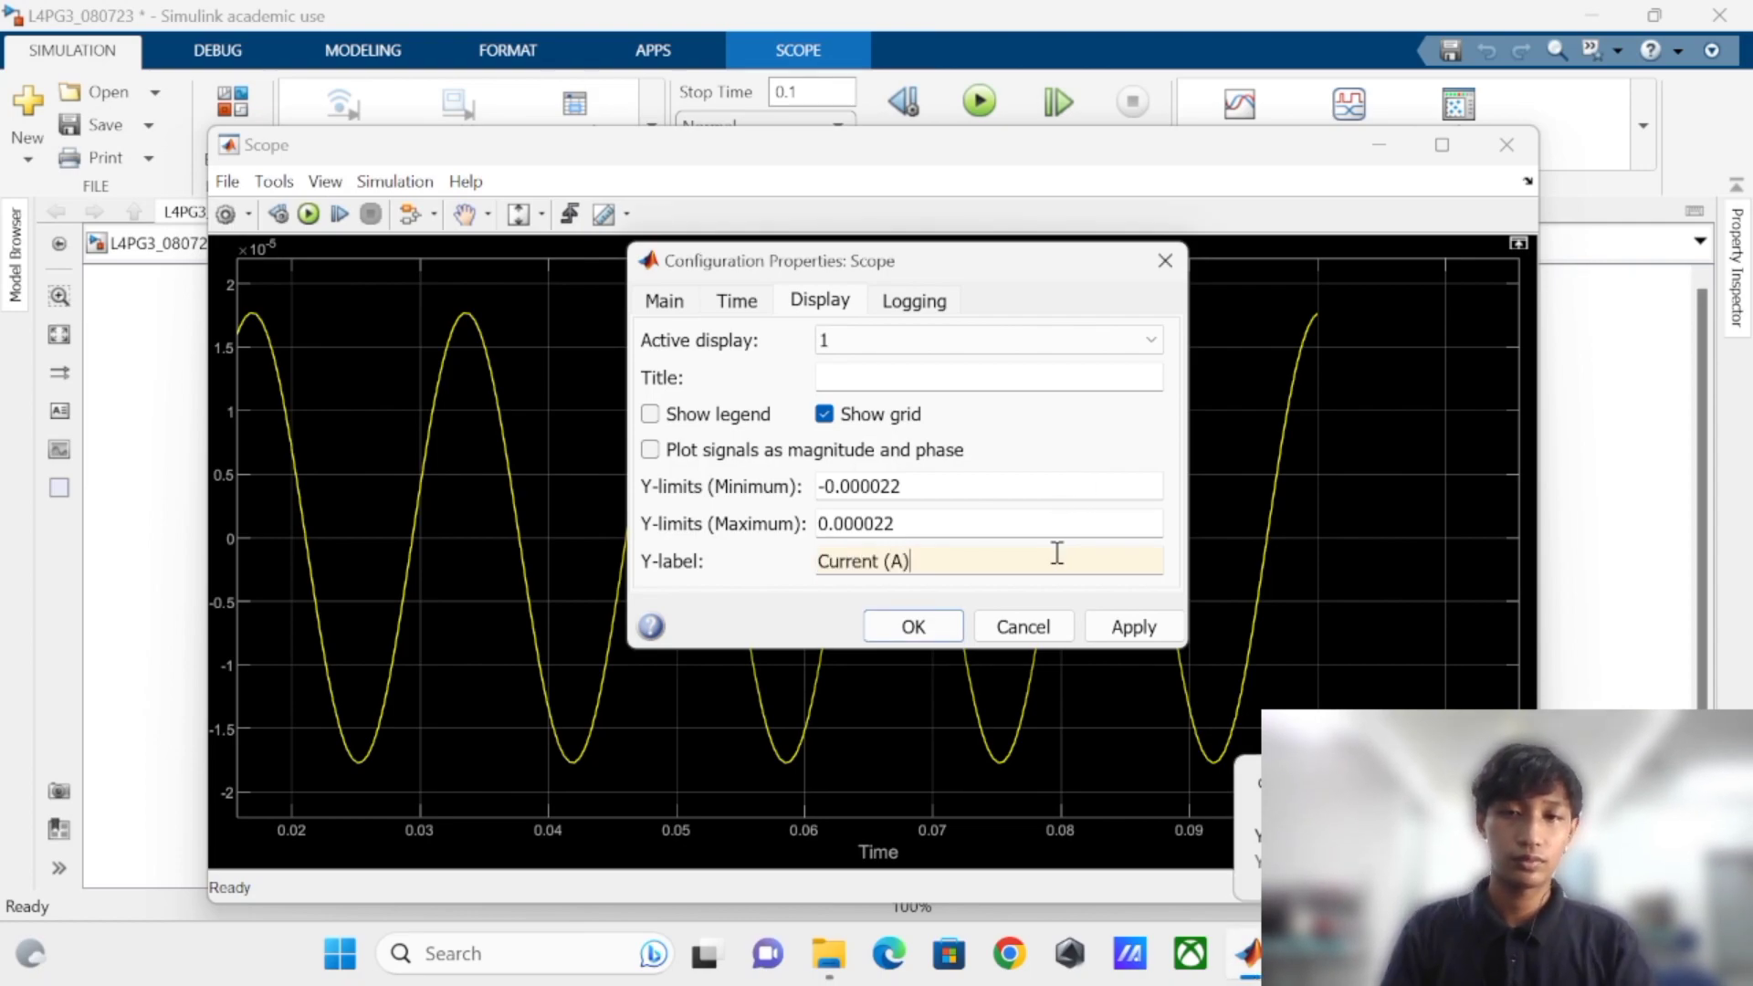
Title the plot 'Current Sine Wave', apply it, and tick Show legend.
click(989, 376)
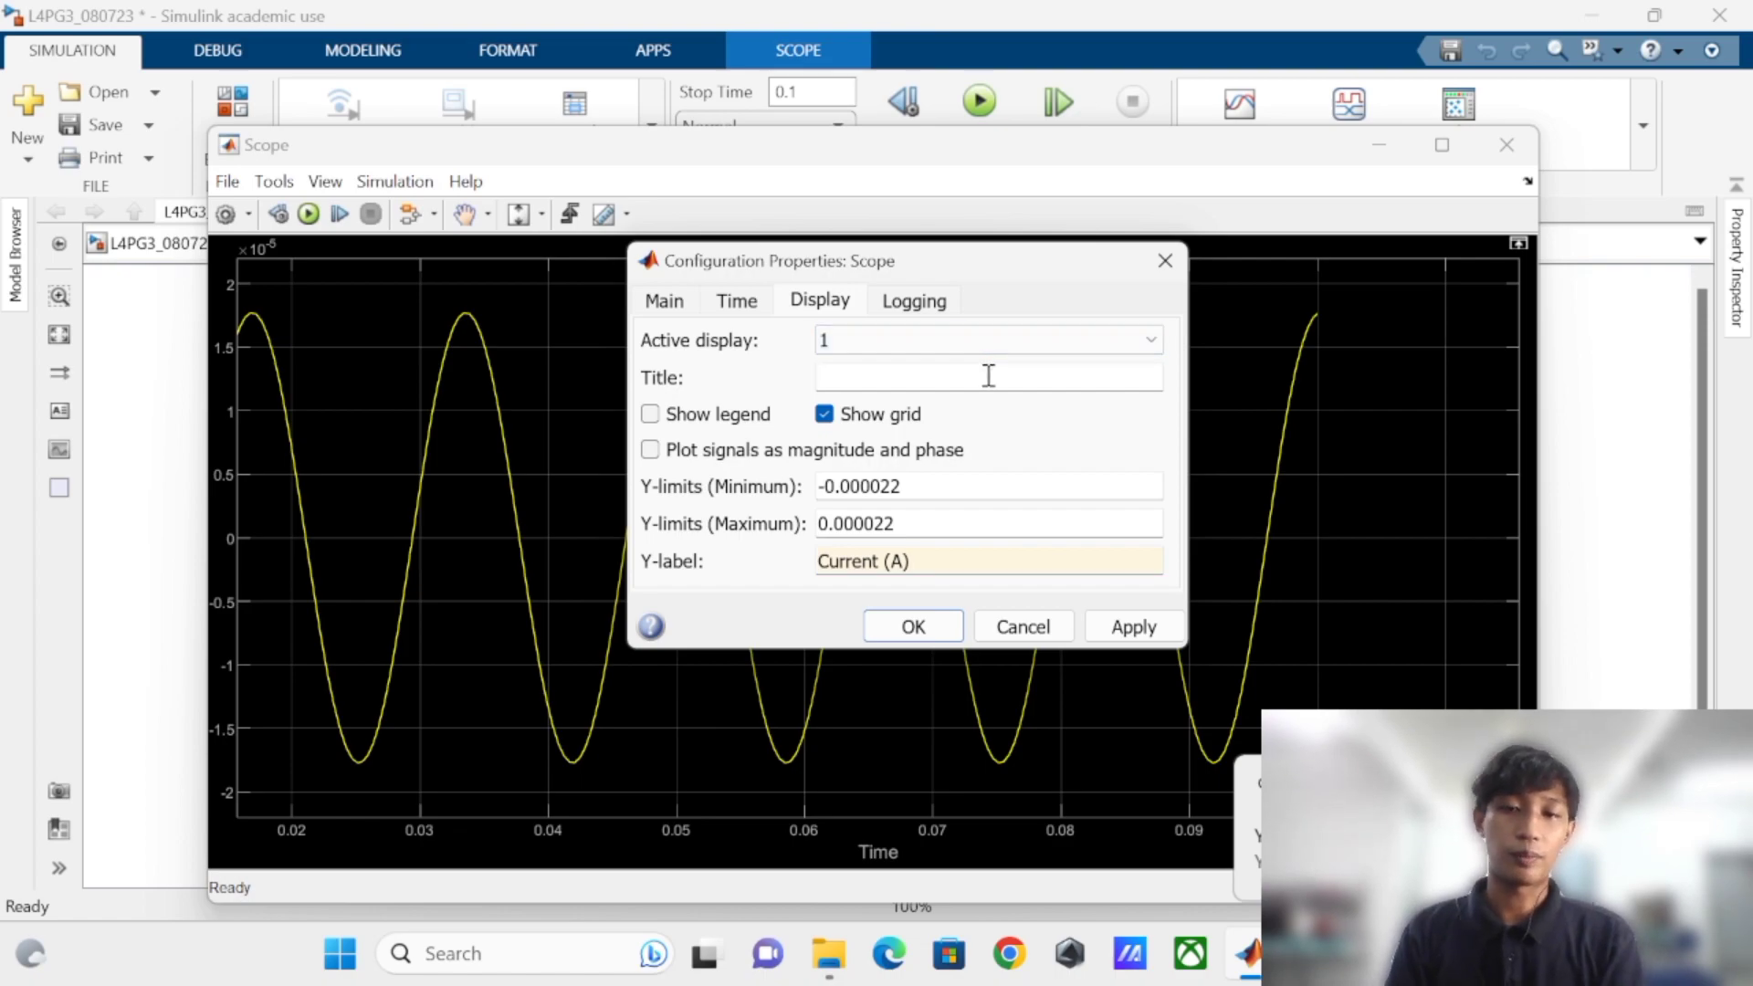
text(Current Sin)
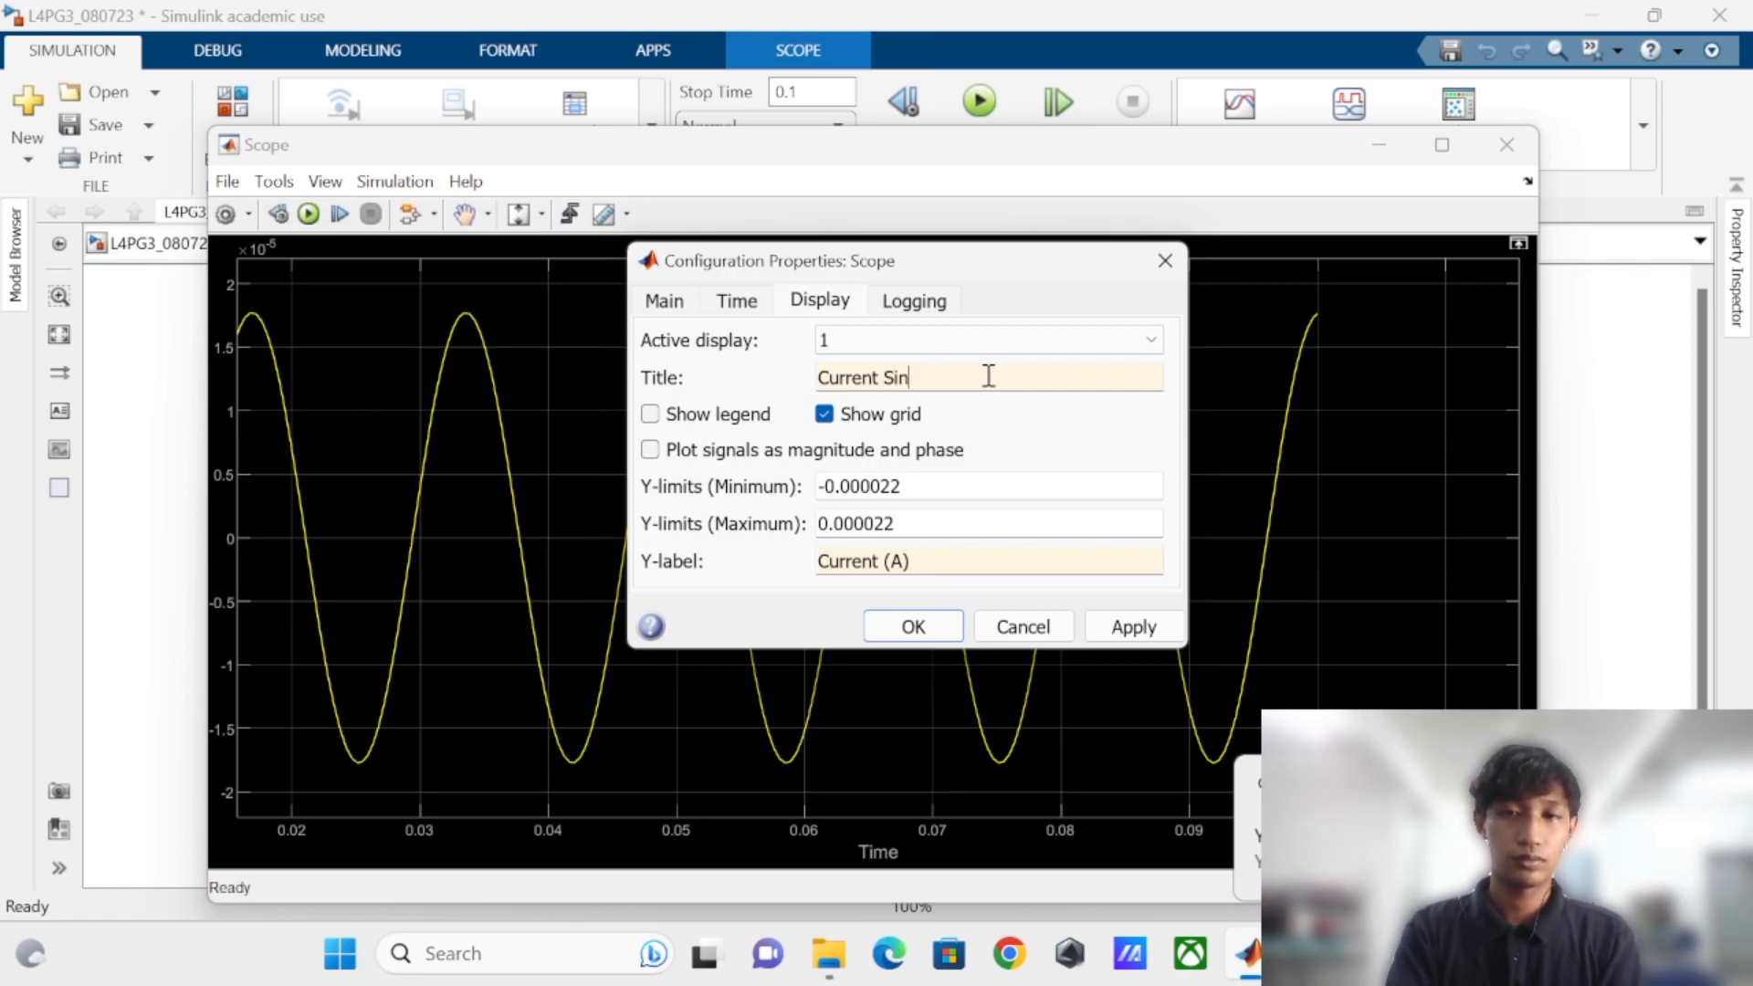
text(e Wave)
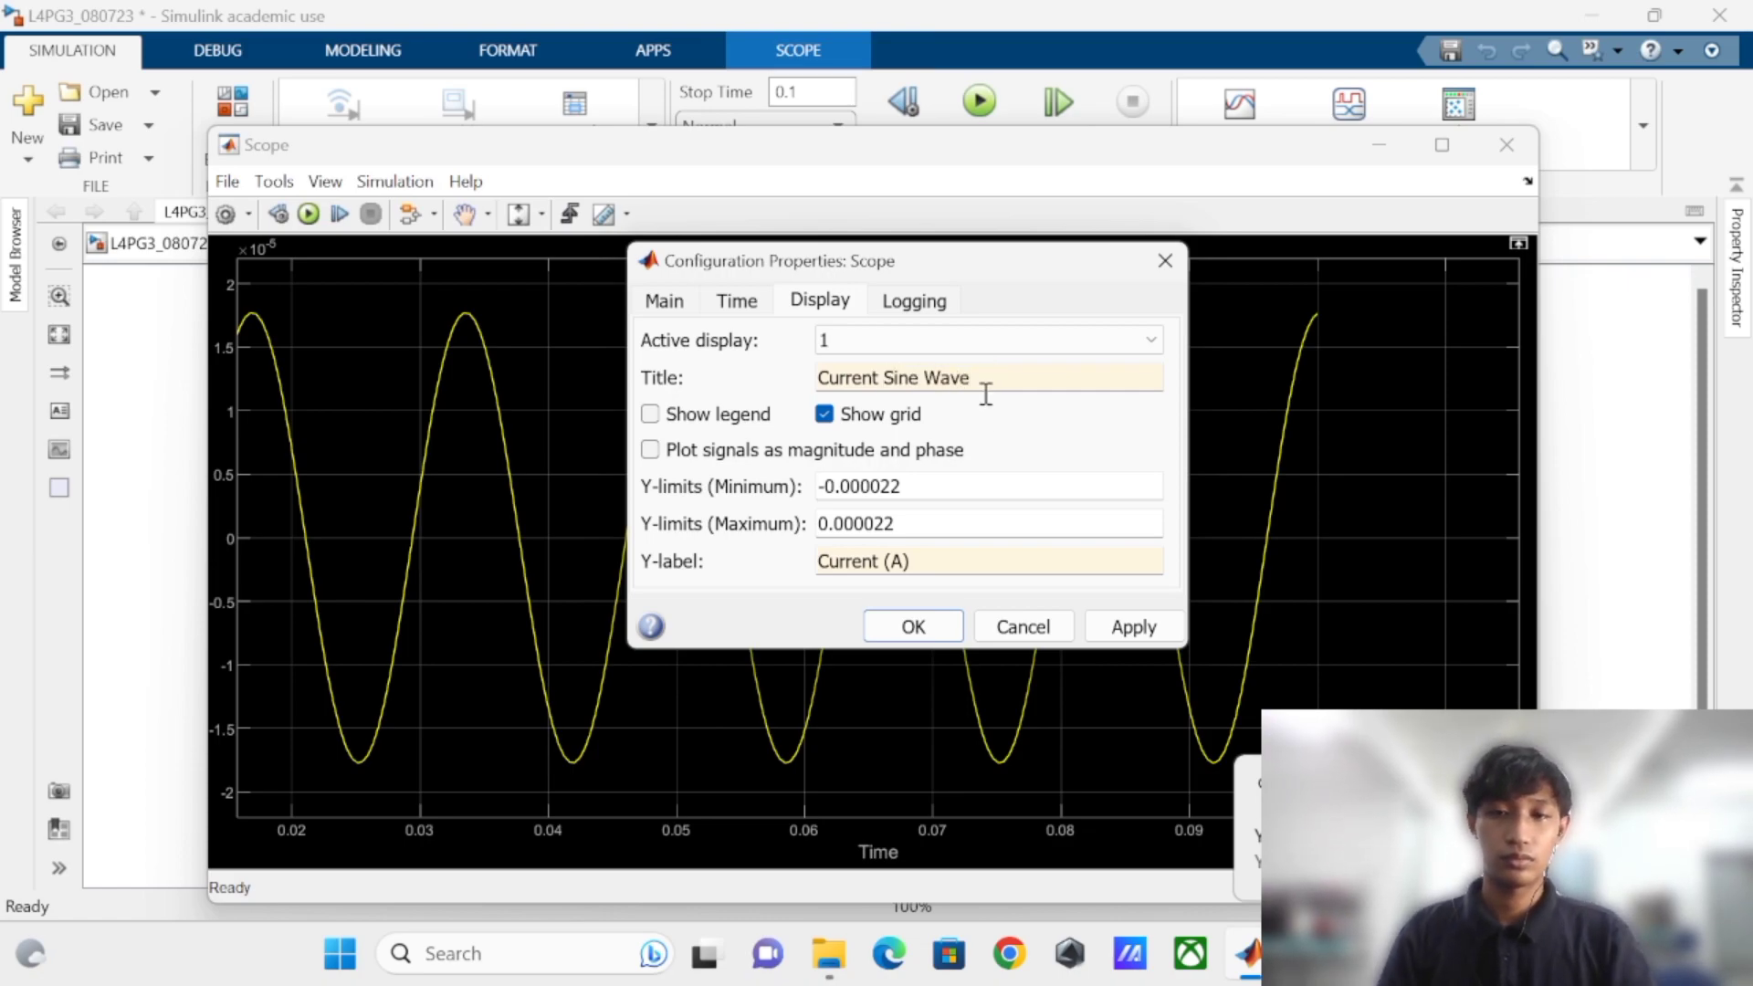
click(1112, 617)
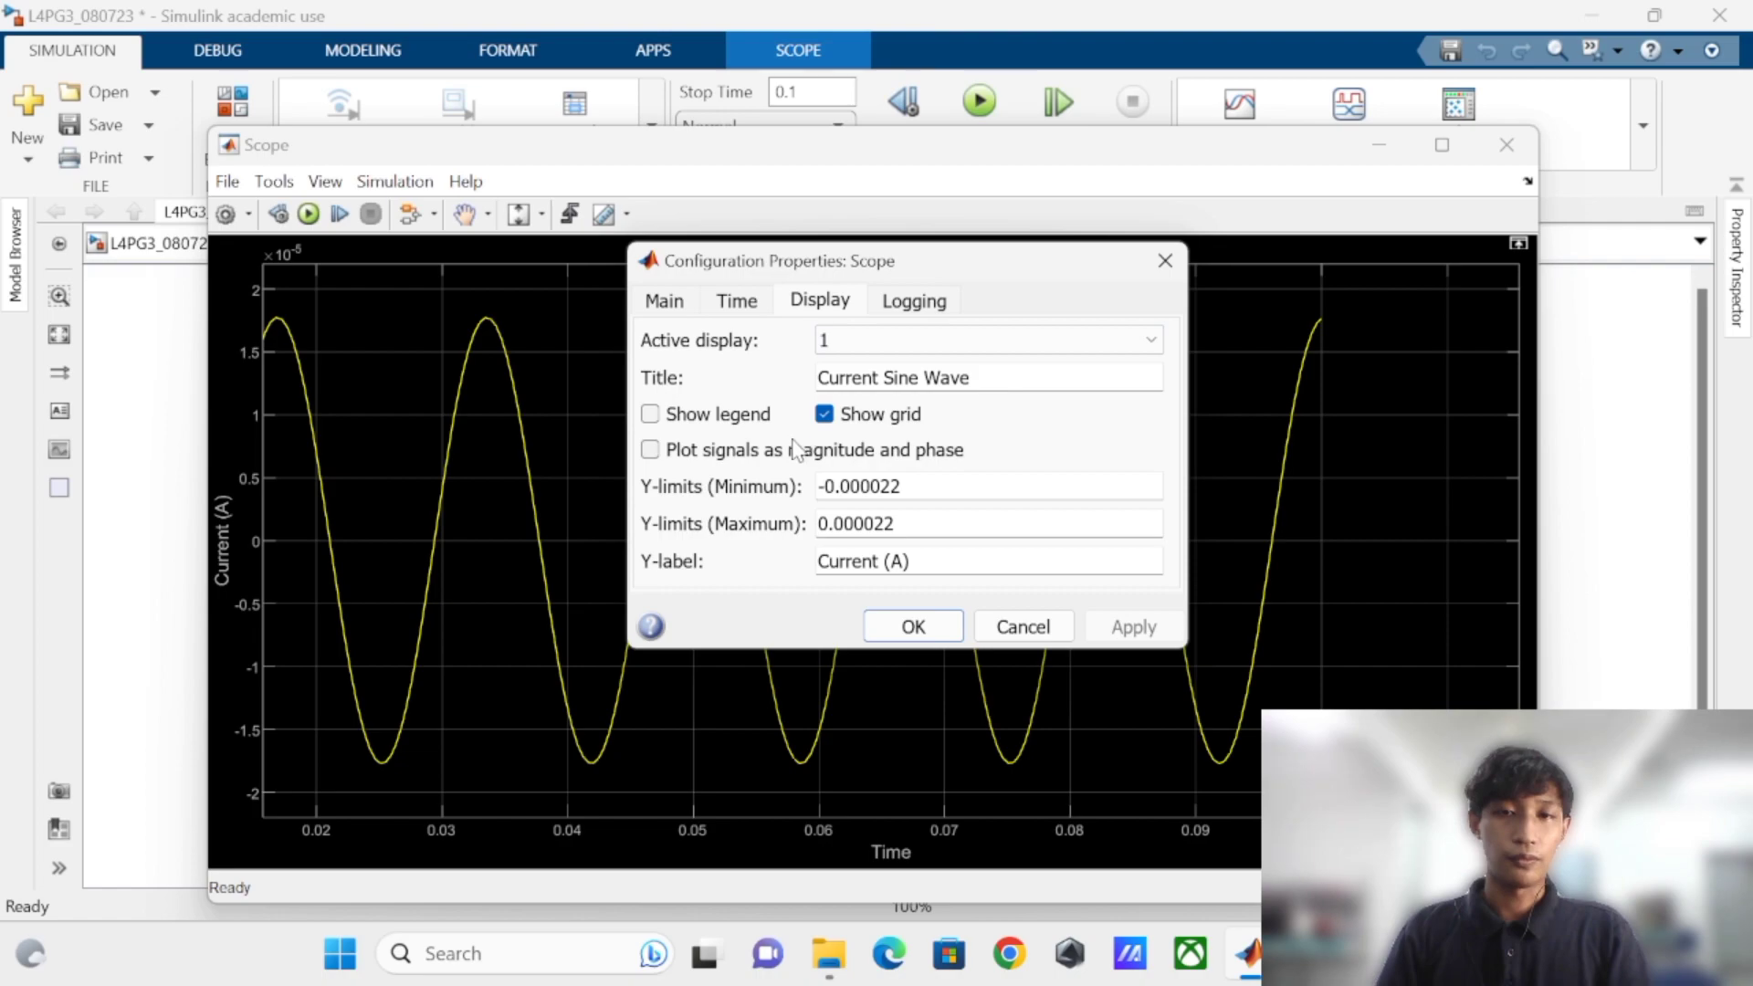
click(650, 416)
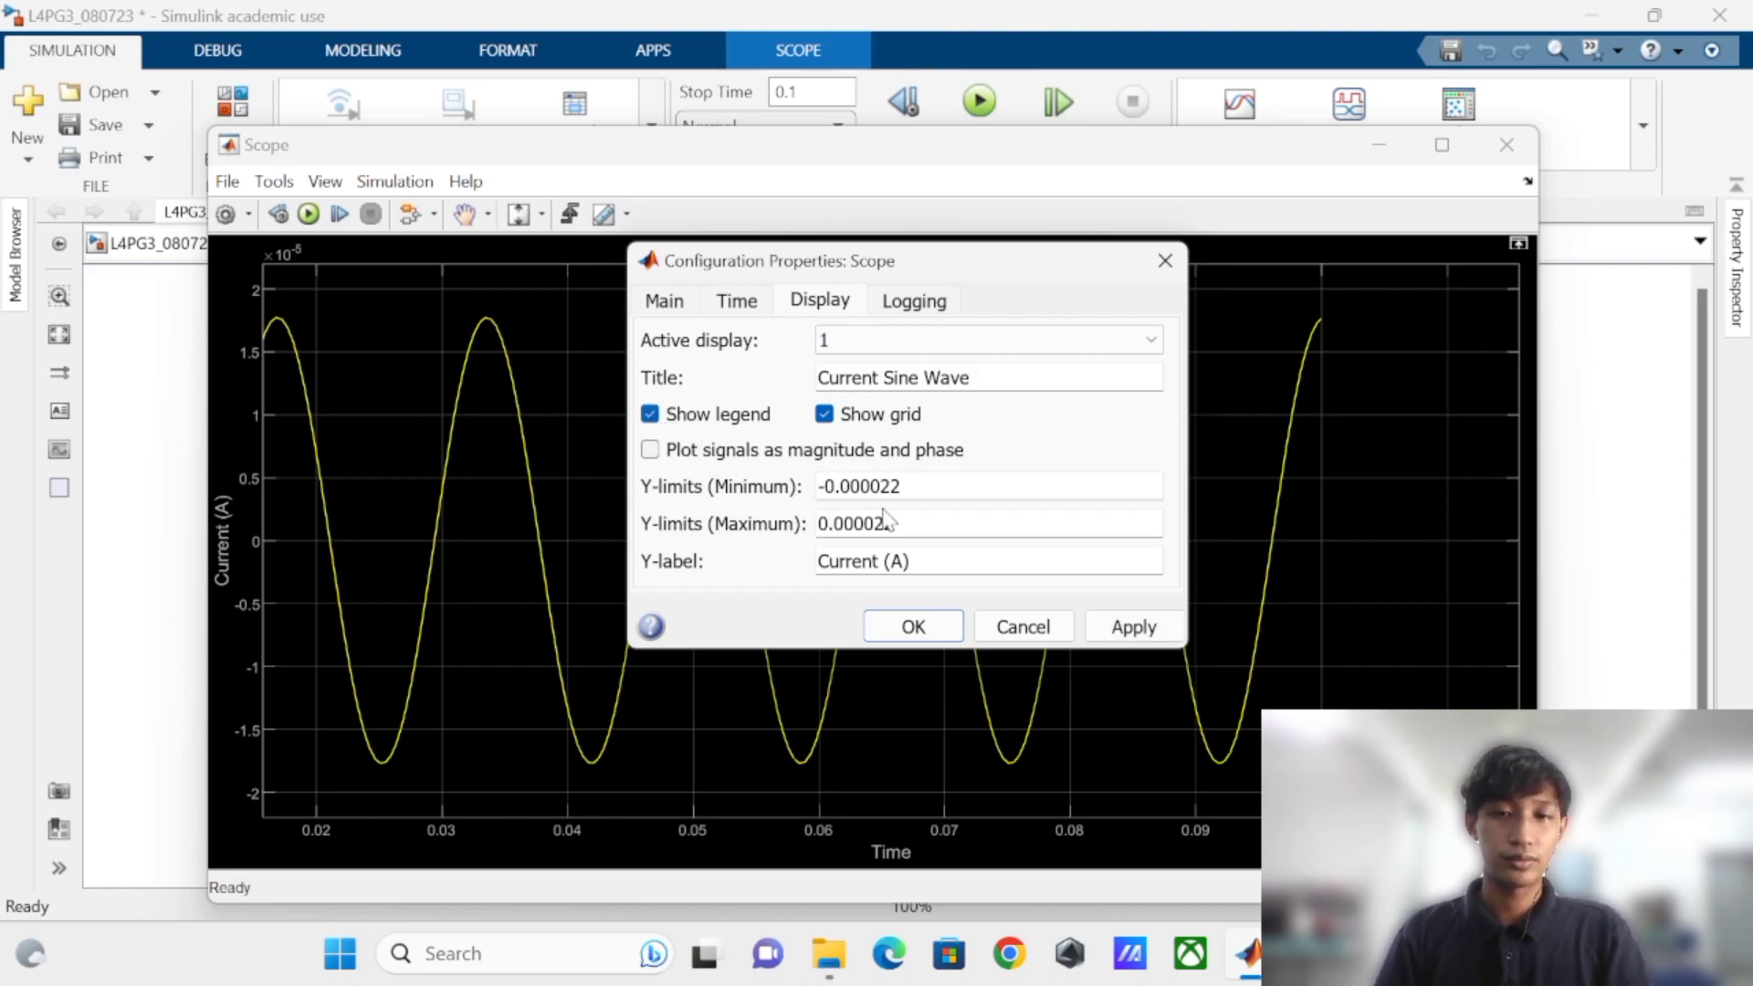
Plot the current signal as magnitude and phase, apply, and close Configuration Properties.
click(650, 450)
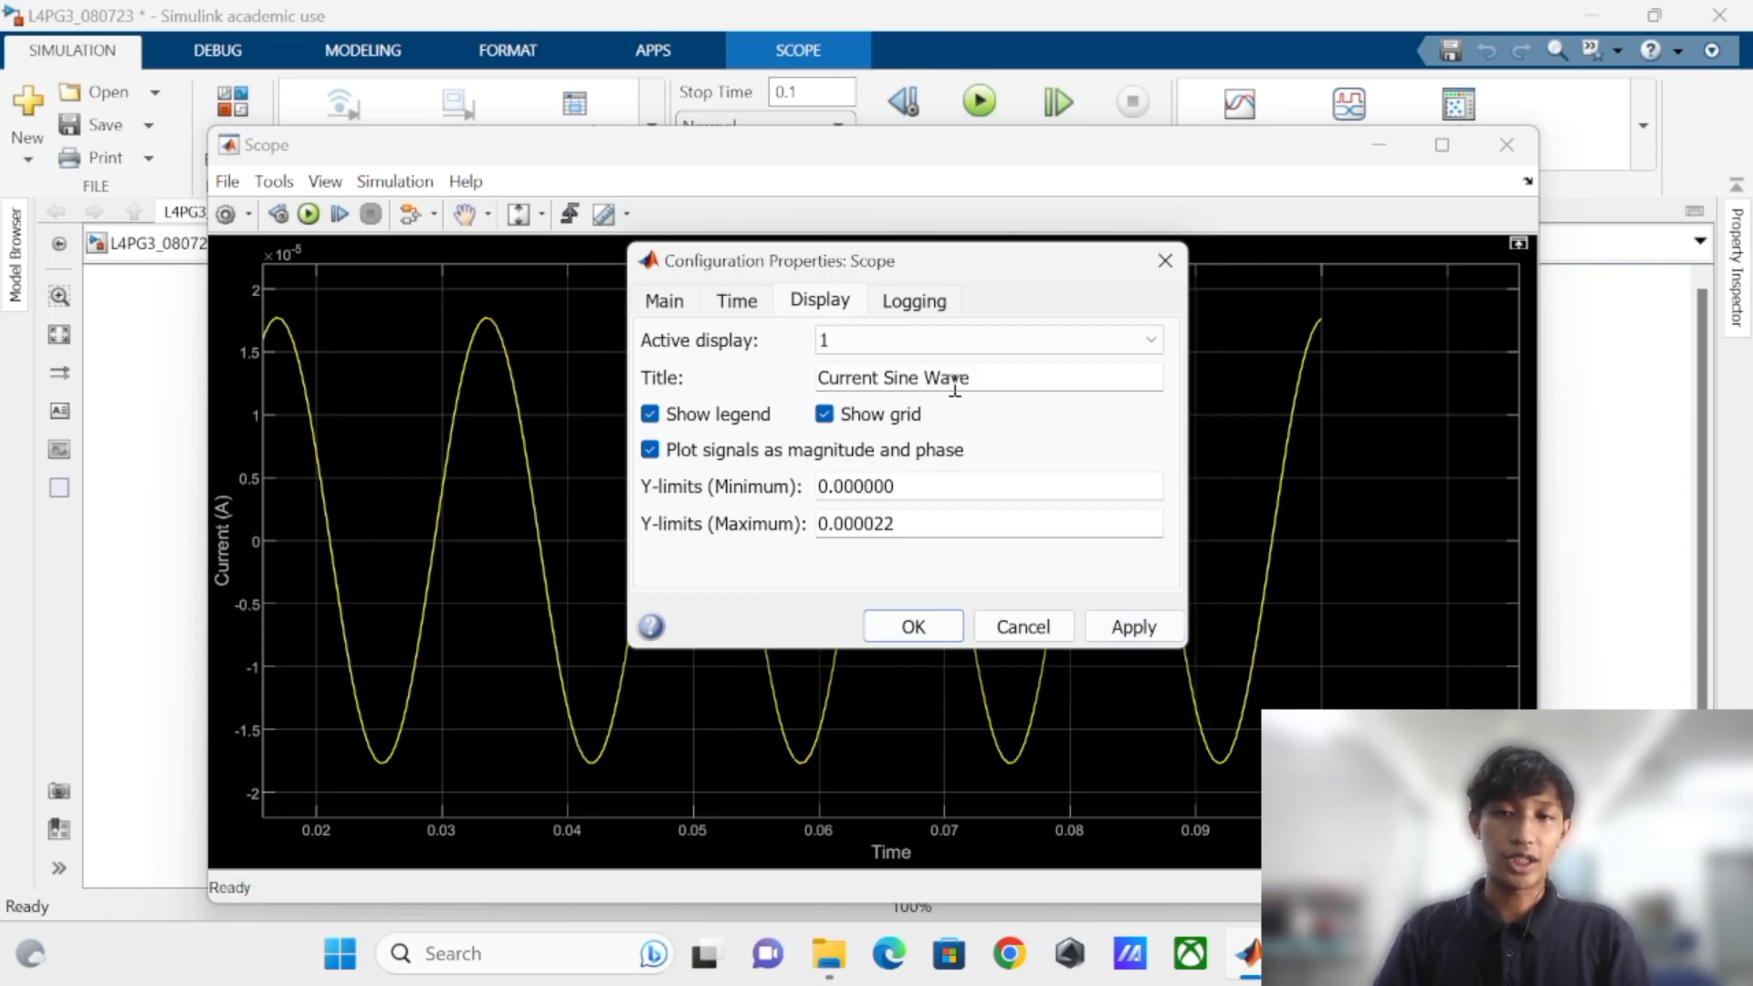
drag(938, 259, 994, 300)
click(1184, 672)
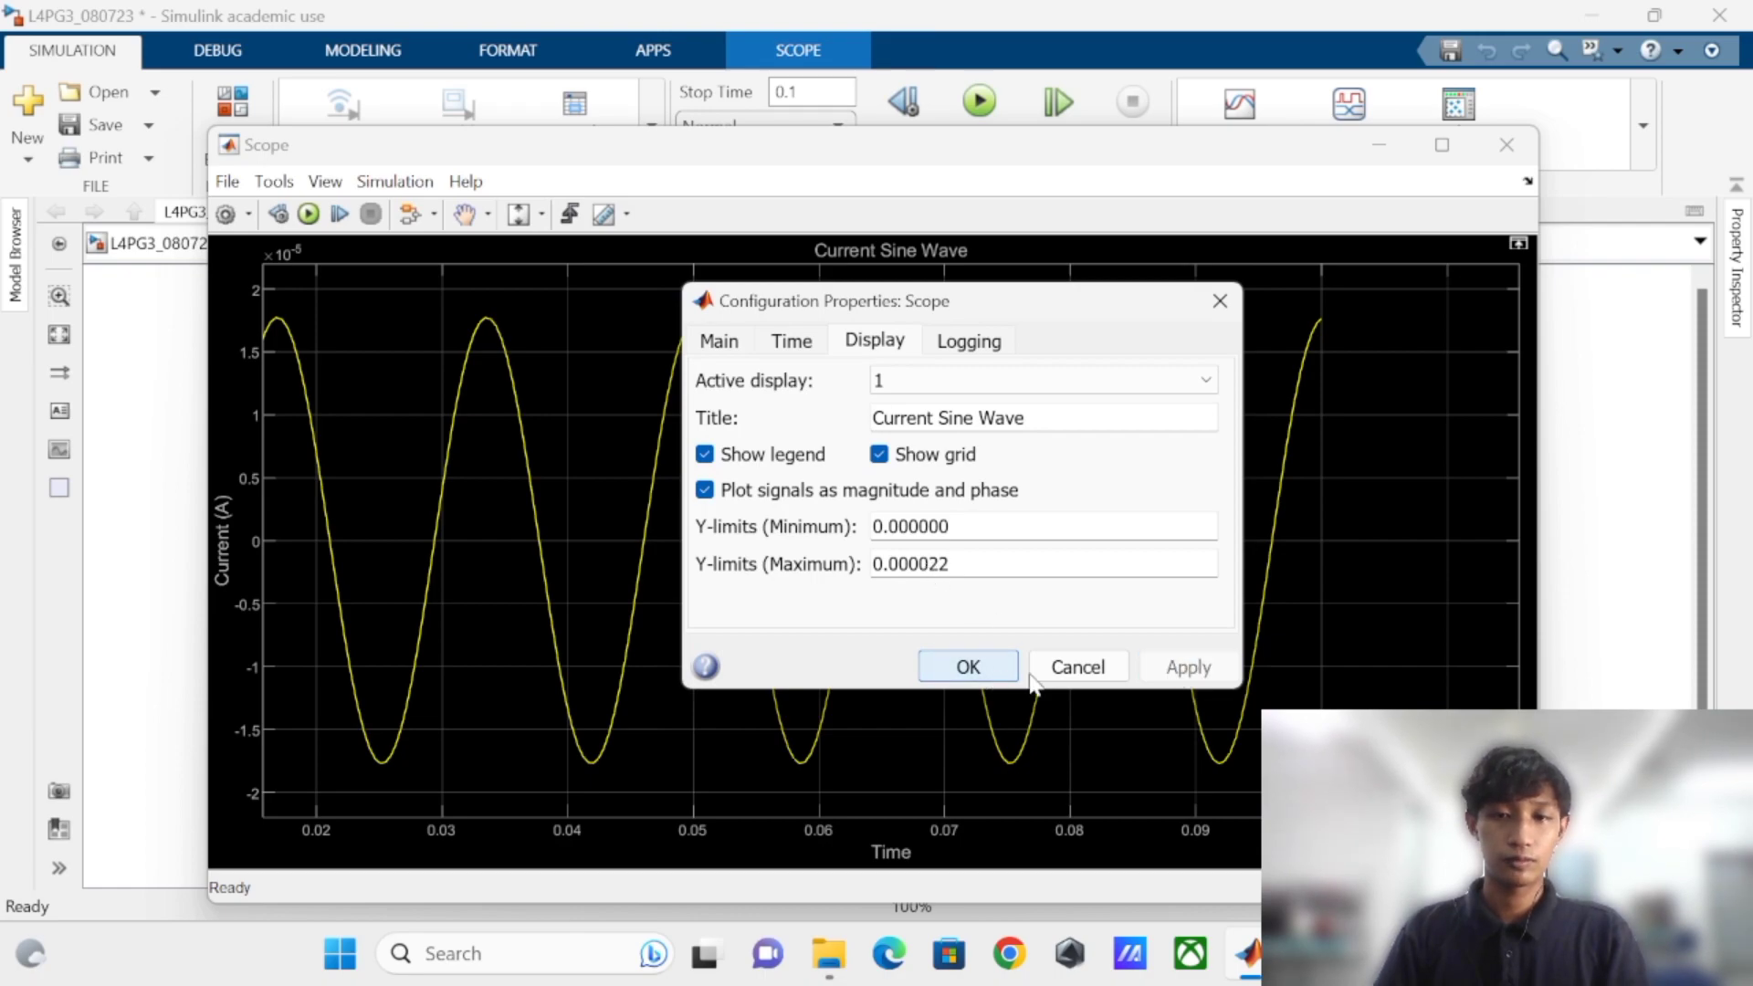
click(1217, 304)
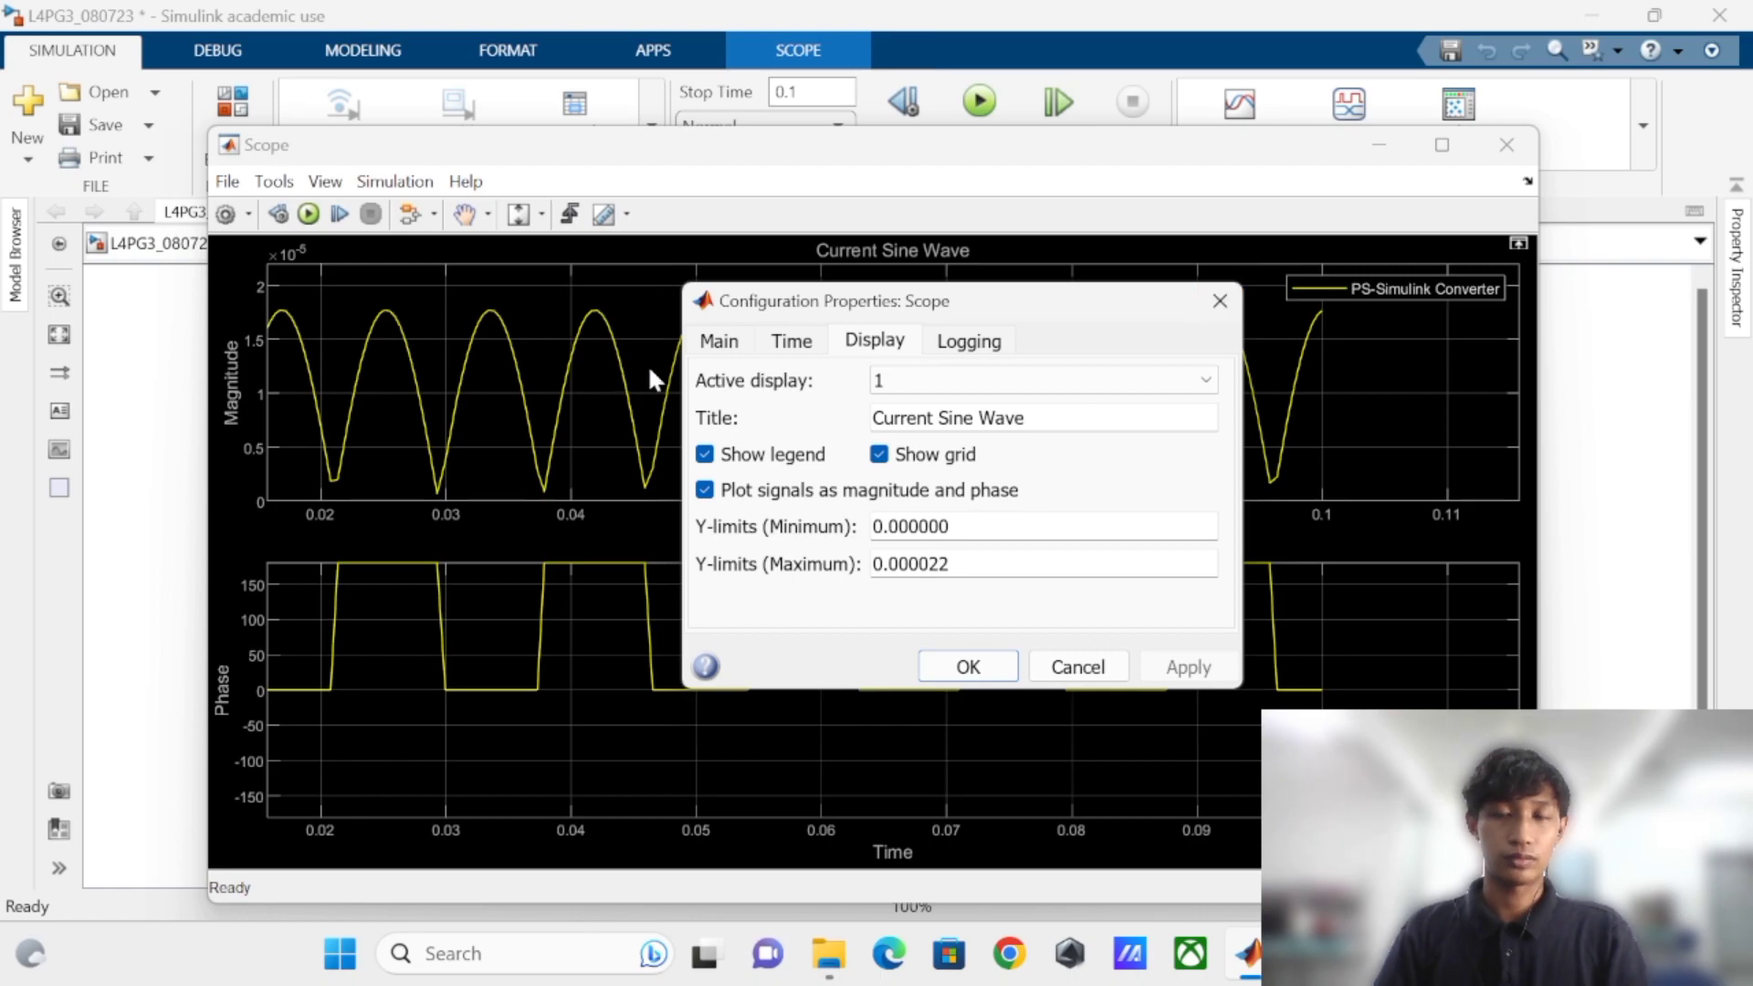